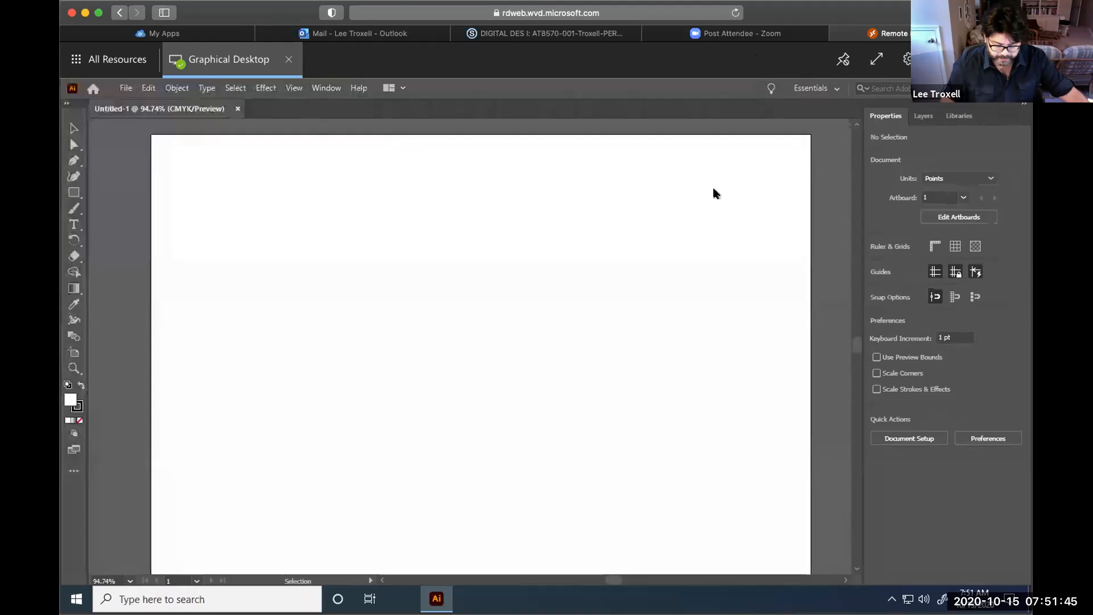
# Expand the remote desktop to full screen and fit the artboard in the window
pyautogui.scroll(-3, 611, 382)
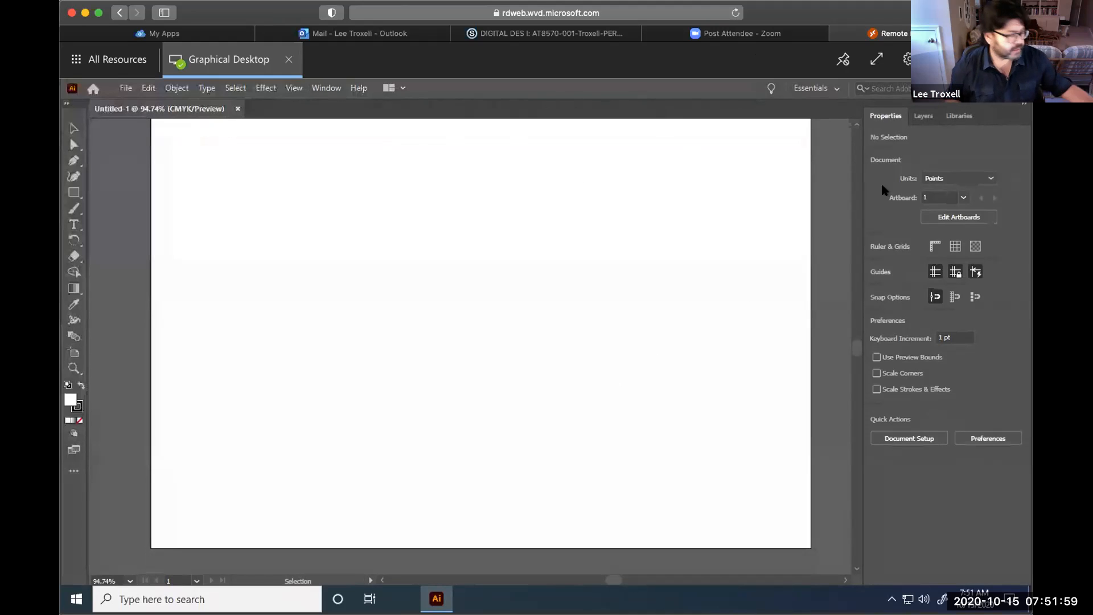
pyautogui.click(874, 60)
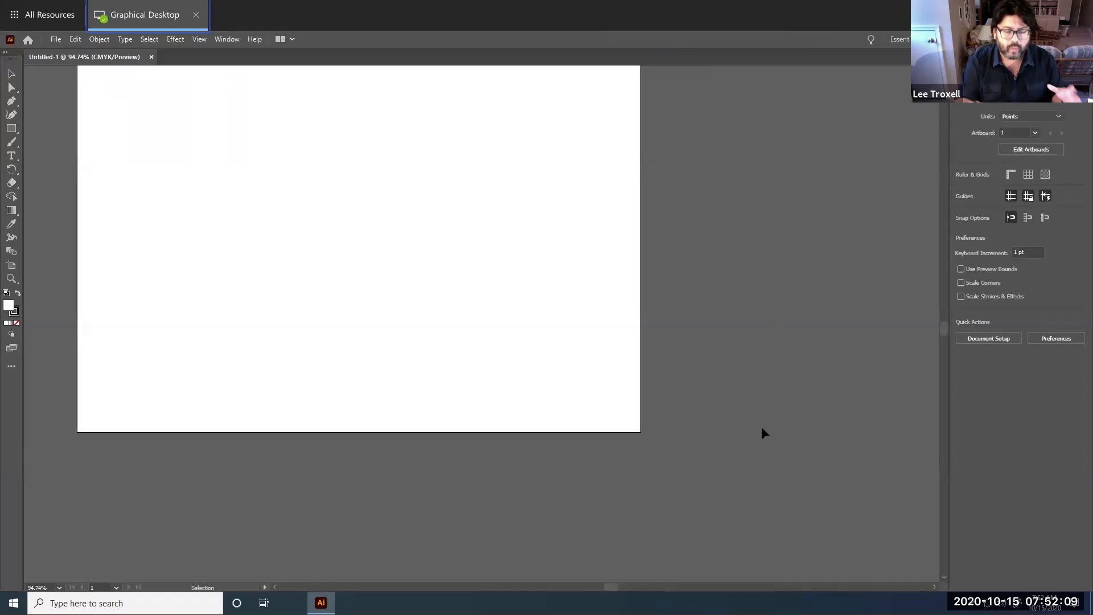
pyautogui.moveTo(558, 306); pyautogui.dragTo(670, 367)
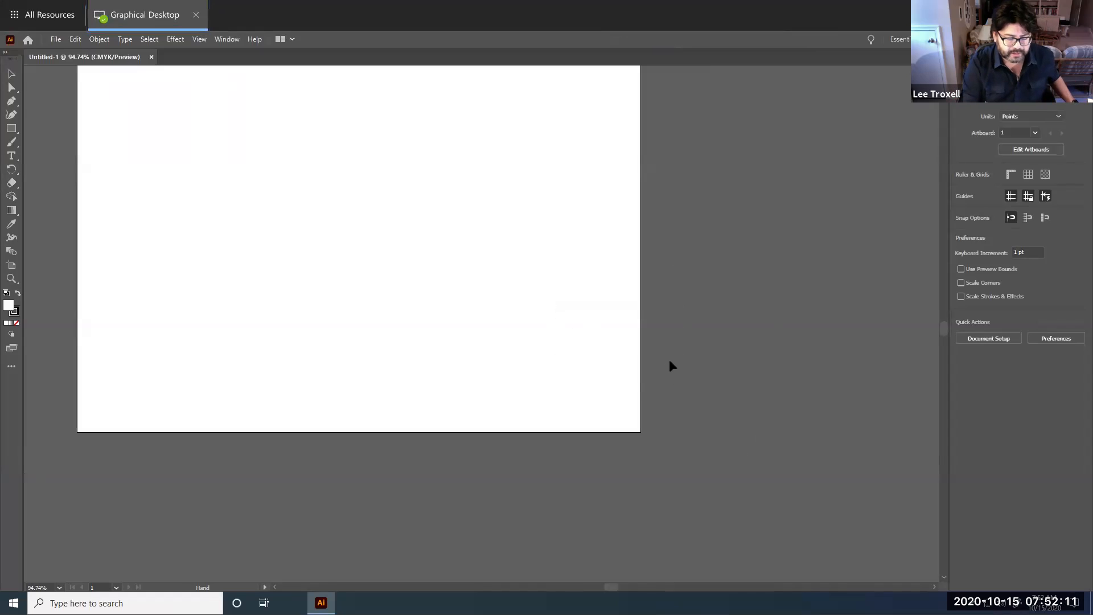
pyautogui.hotkey('ctrl', '0')
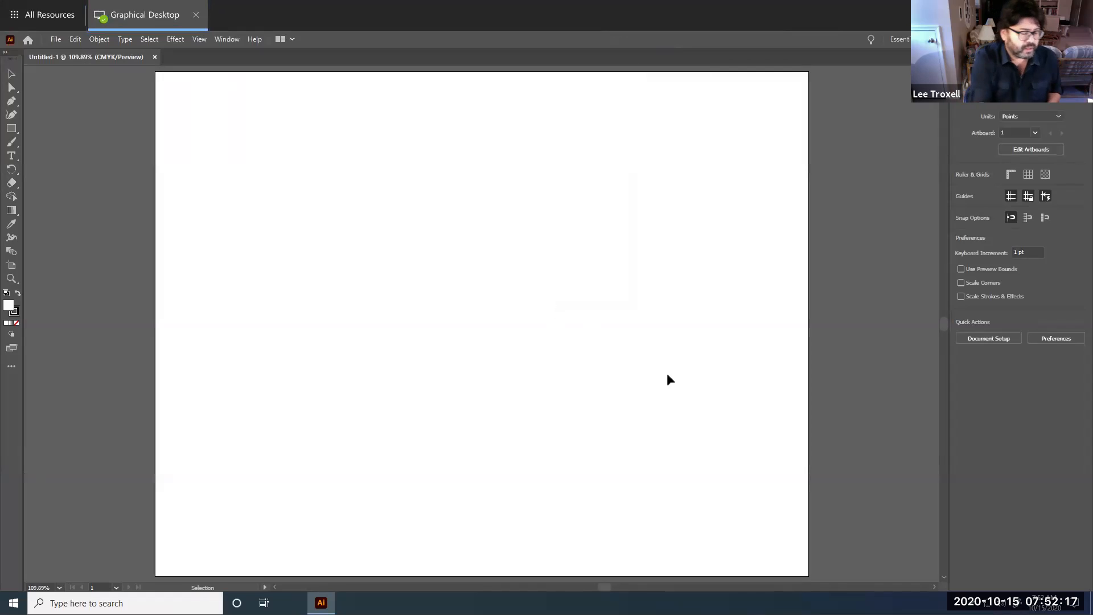
# Draw an outer rectangle about 265 × 218 pt, an inner one about 179 × 141 pt, and three small rectangles bridging their top, bottom and left gaps
pyautogui.click(14, 129)
pyautogui.moveTo(250, 210); pyautogui.dragTo(466, 384)
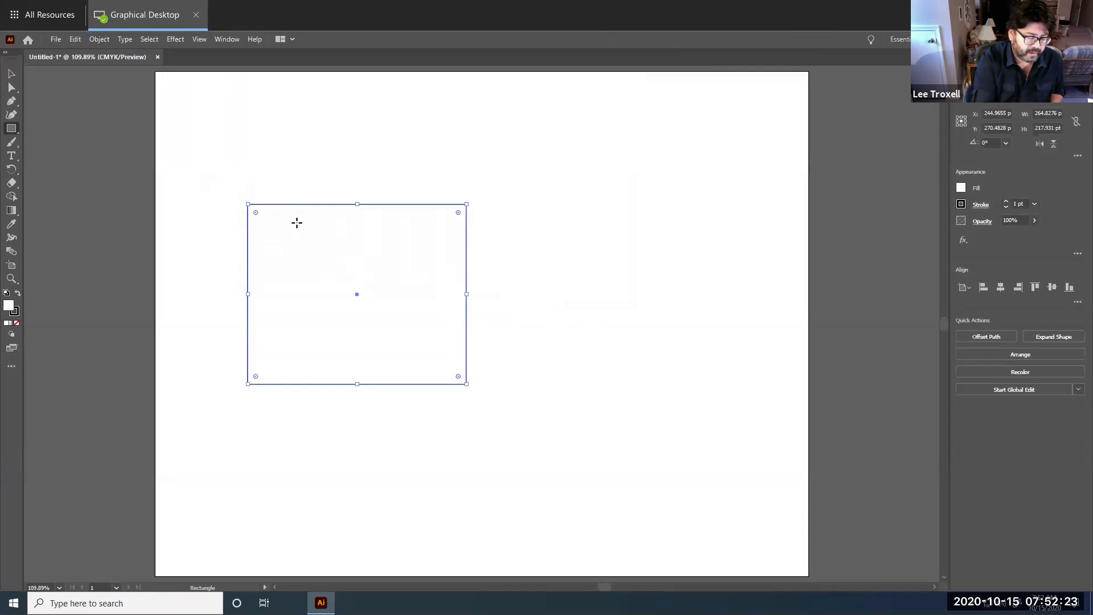
pyautogui.moveTo(294, 241); pyautogui.dragTo(441, 357)
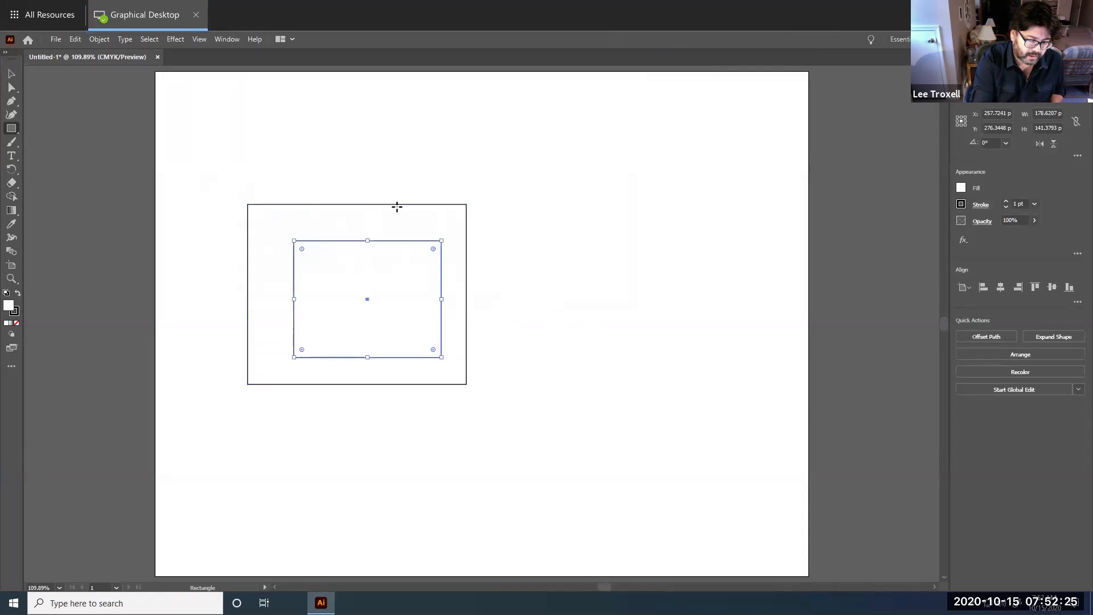
pyautogui.moveTo(397, 203); pyautogui.dragTo(420, 240)
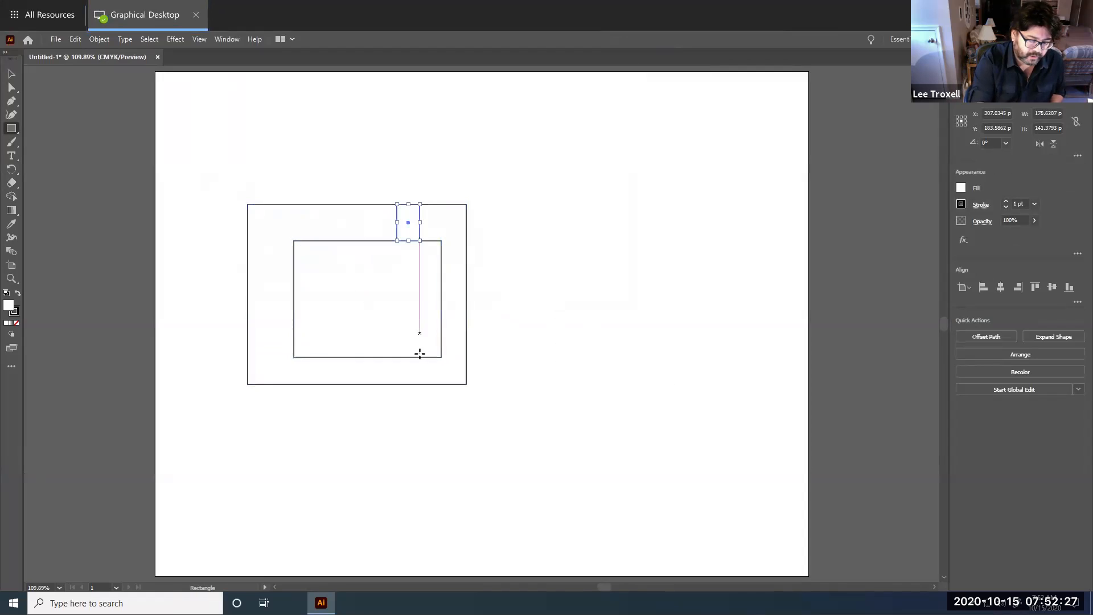
pyautogui.moveTo(324, 358); pyautogui.dragTo(347, 385)
pyautogui.moveTo(249, 276); pyautogui.dragTo(295, 290)
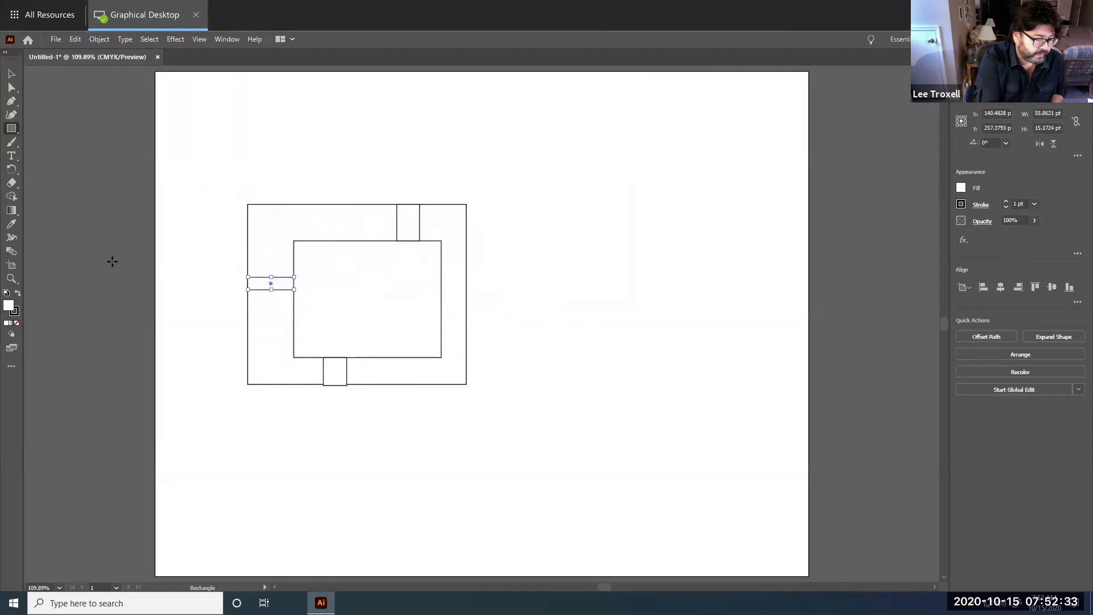
# Switch to the Polygon tool
pyautogui.click(17, 132)
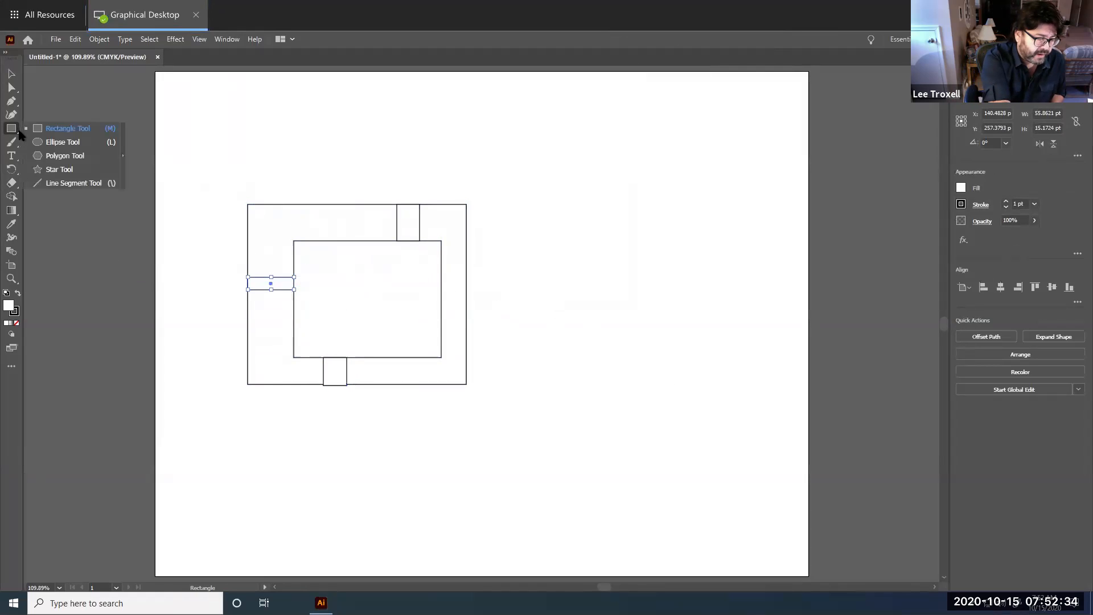
pyautogui.click(81, 161)
pyautogui.click(540, 299)
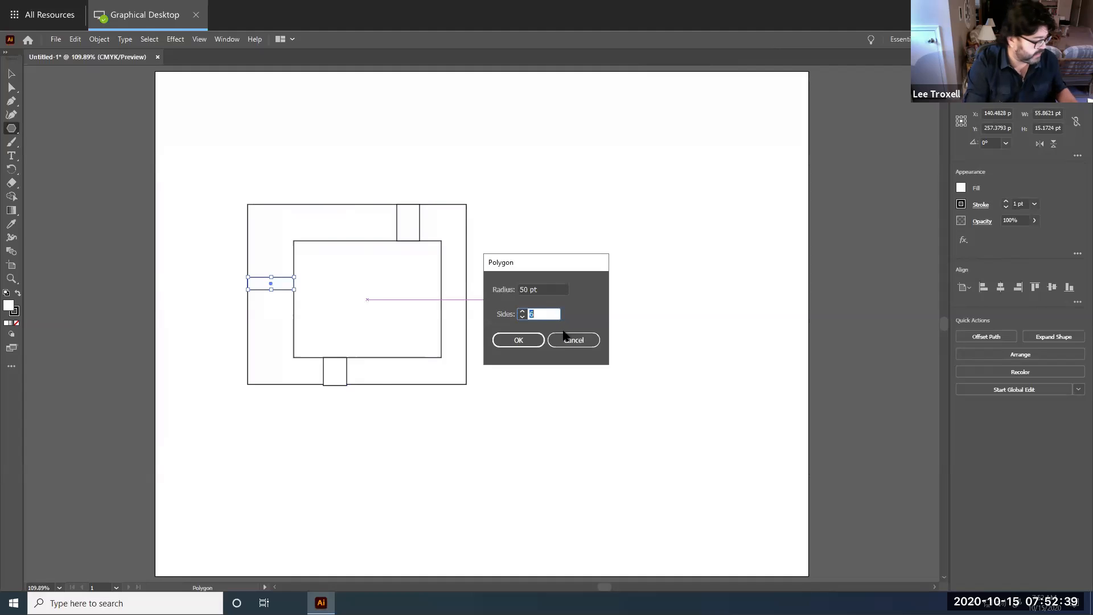
pyautogui.write('3')
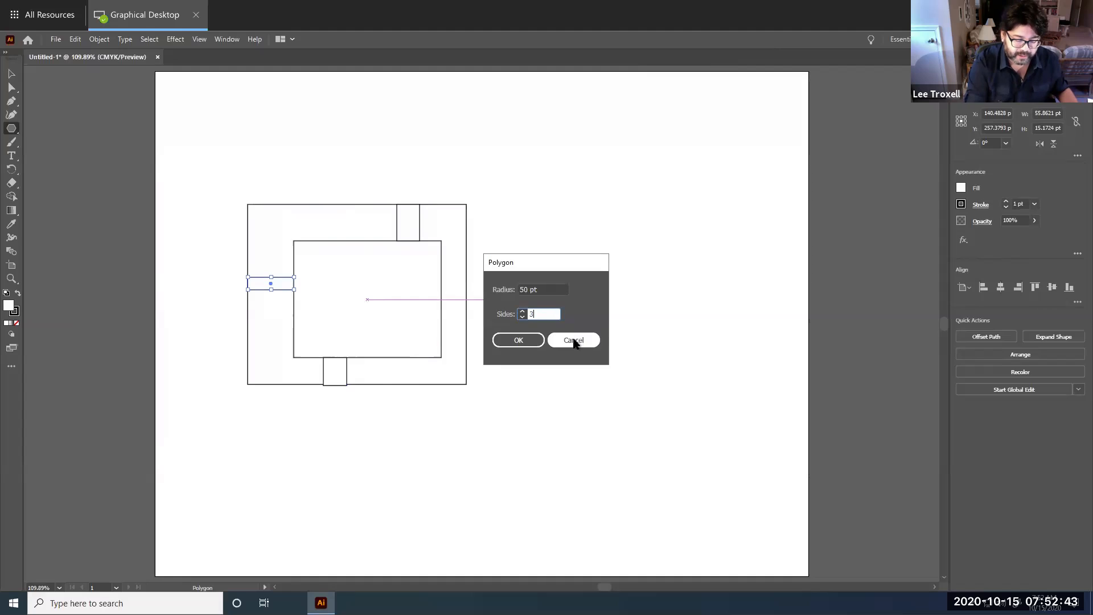
pyautogui.click(574, 341)
# Draw a tilted hexagon freehand in the middle of the inner rectangle and deselect it
pyautogui.moveTo(369, 269); pyautogui.dragTo(356, 310)
pyautogui.click(12, 75)
pyautogui.click(529, 387)
# Duplicate the whole set of shapes and place the copy to the right of the original
pyautogui.moveTo(186, 172); pyautogui.dragTo(570, 433)
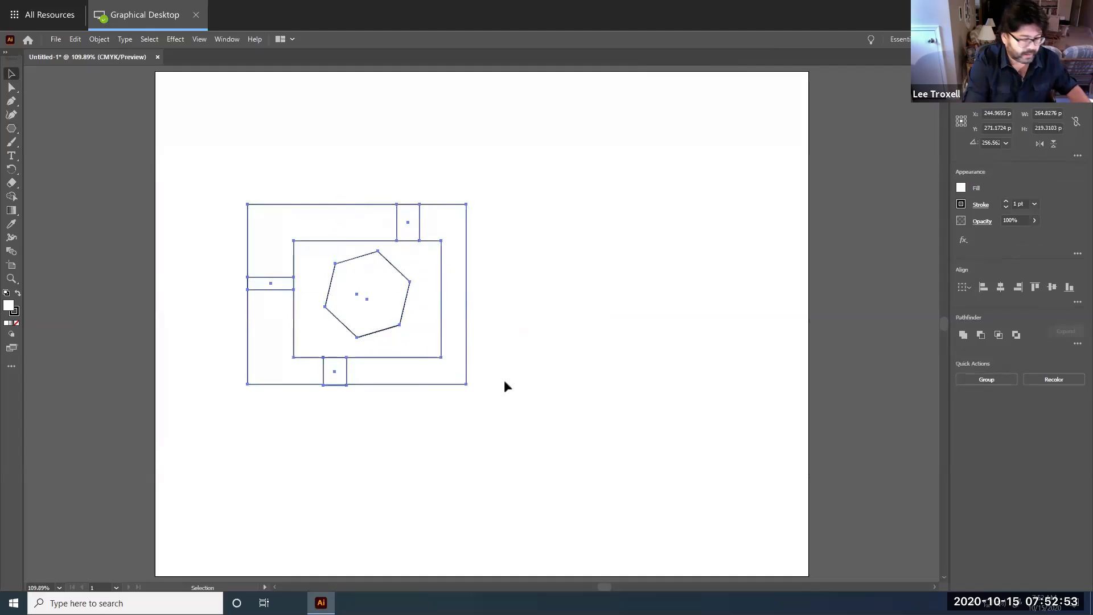
pyautogui.hotkey('ctrl', 'v')
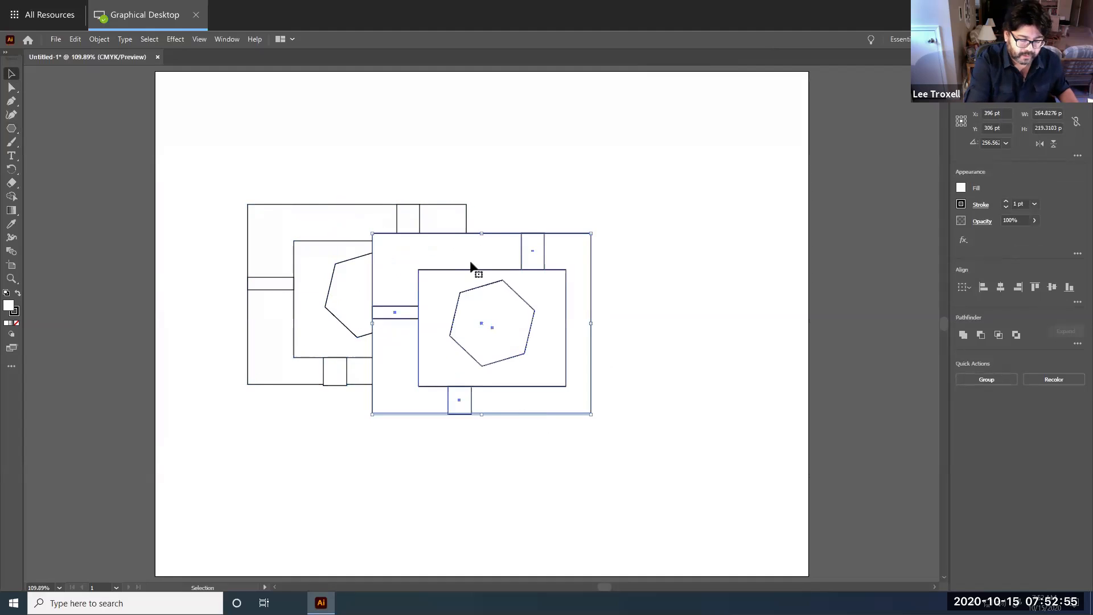
pyautogui.moveTo(473, 268); pyautogui.dragTo(644, 238)
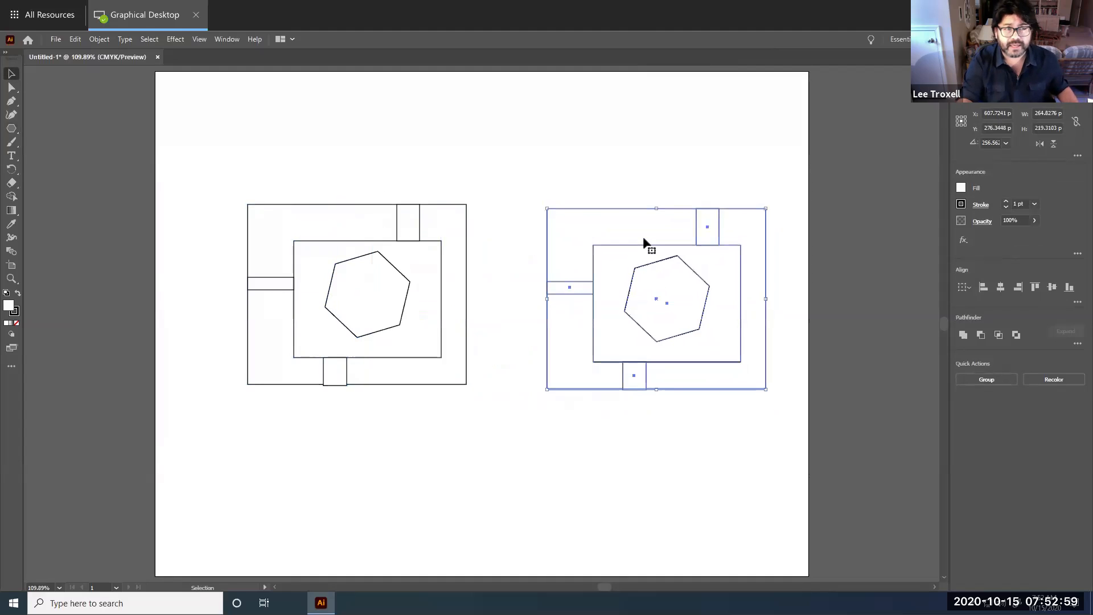
# Turn all shapes of the original left-hand drawing into a Live Paint group
pyautogui.moveTo(197, 173); pyautogui.dragTo(502, 417)
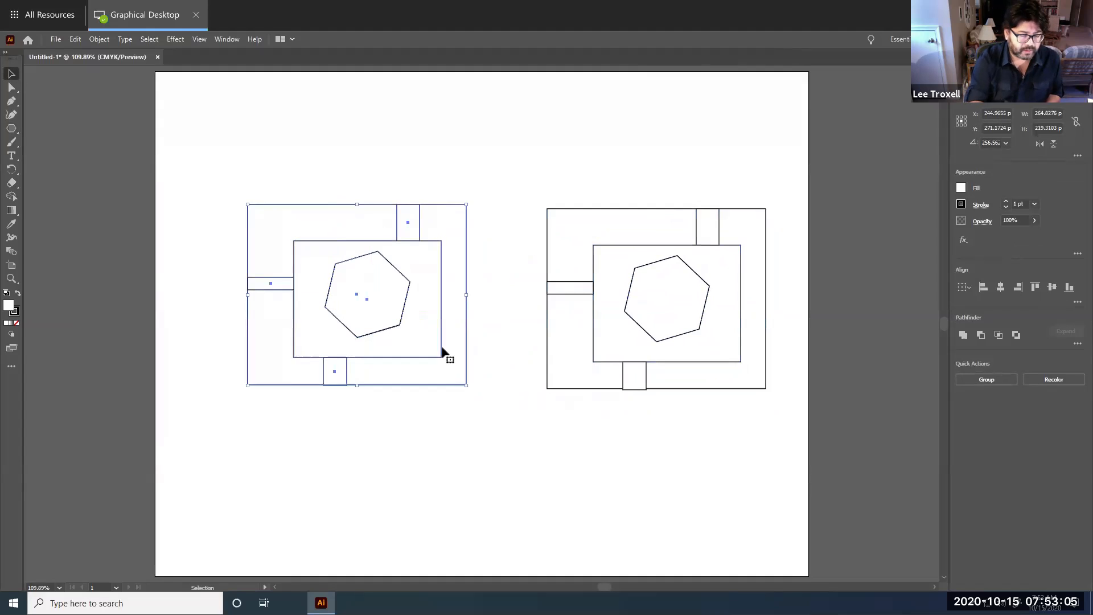
pyautogui.click(100, 40)
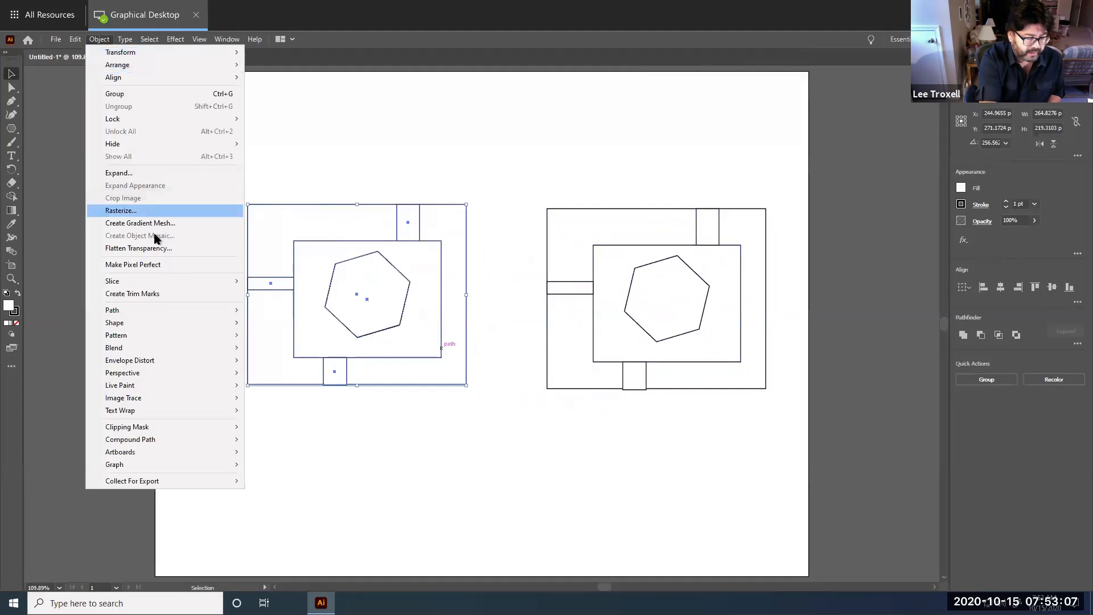
pyautogui.moveTo(205, 385)
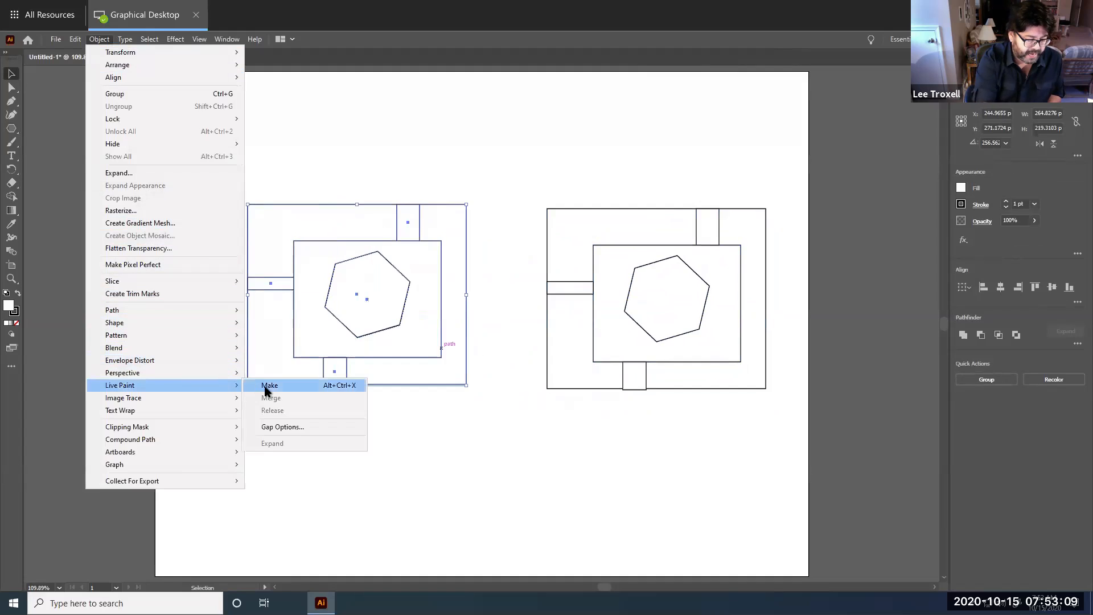
pyautogui.click(319, 391)
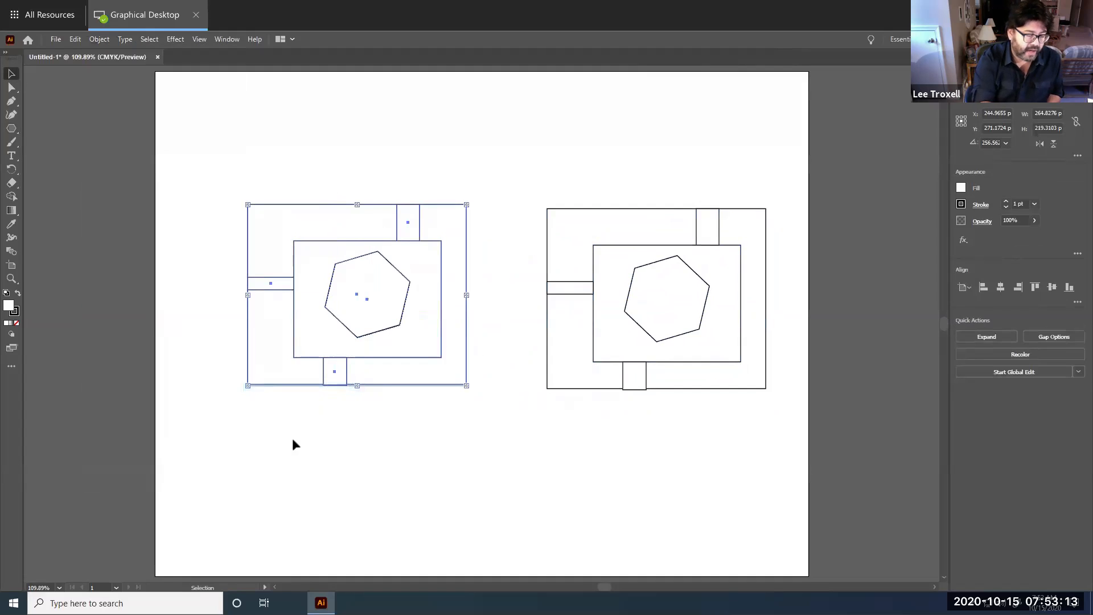
# Float the toolbar beside the left drawing and check the tools grouped with the Gradient tool
pyautogui.click(15, 211)
pyautogui.moveTo(17, 59); pyautogui.dragTo(216, 145)
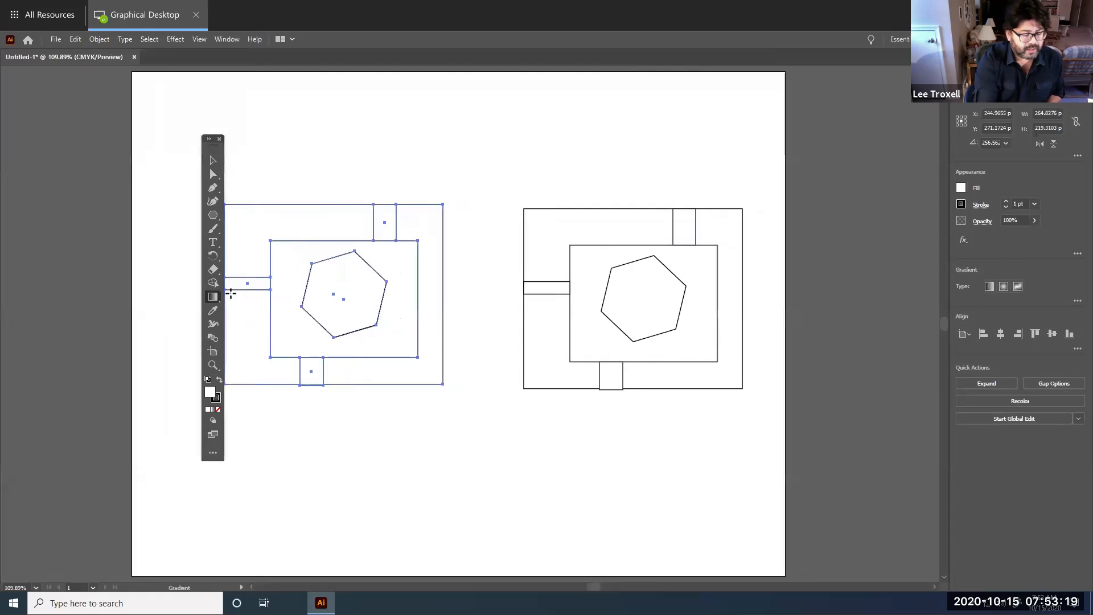
pyautogui.moveTo(200, 150); pyautogui.dragTo(182, 154)
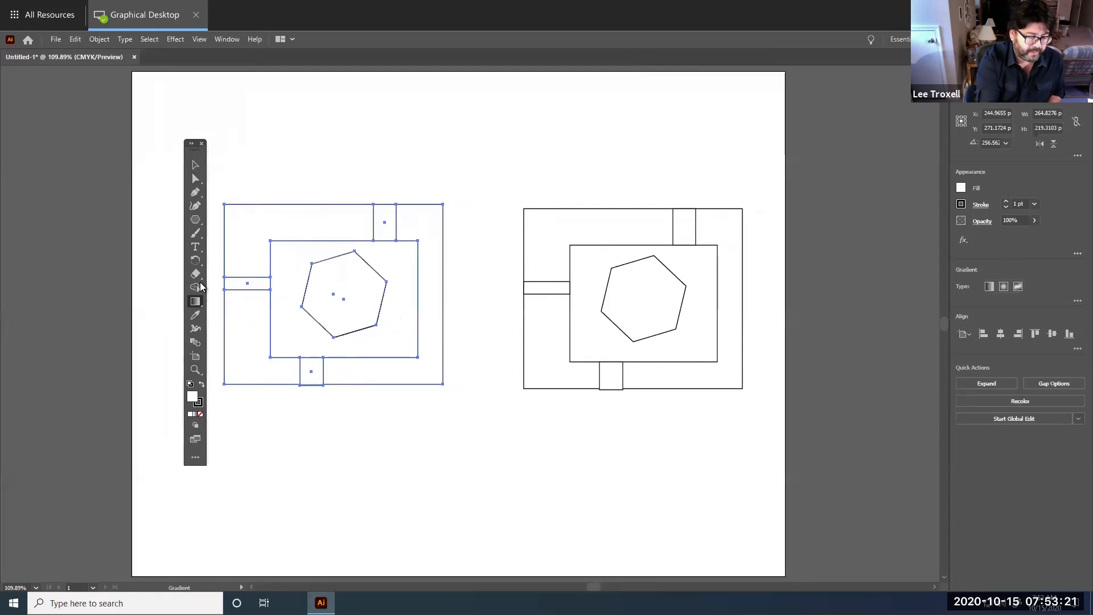
pyautogui.moveTo(199, 301); pyautogui.dragTo(237, 303)
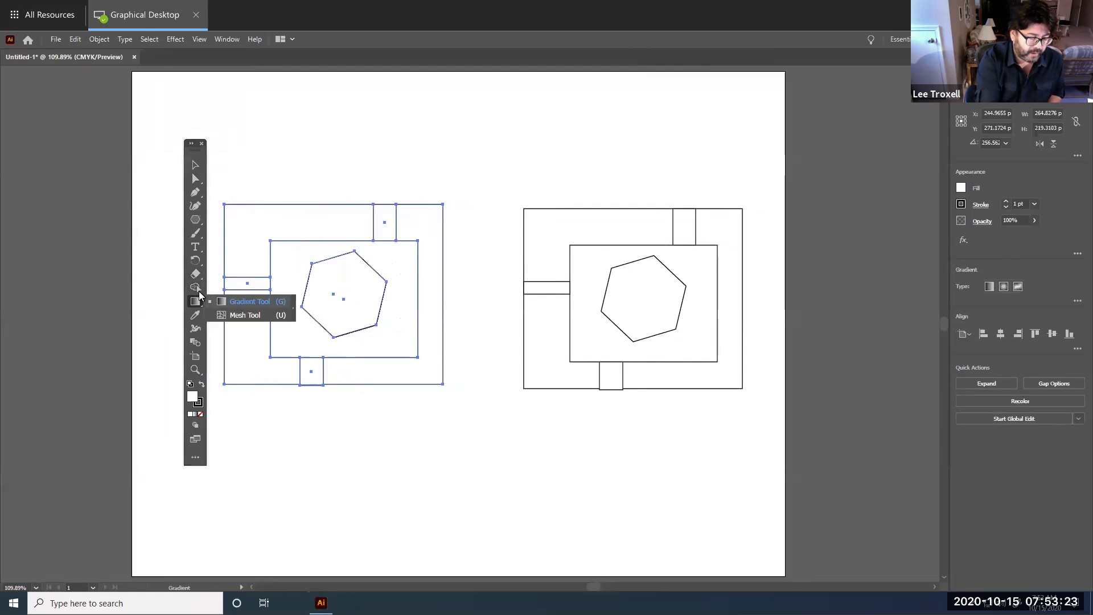
pyautogui.click(196, 316)
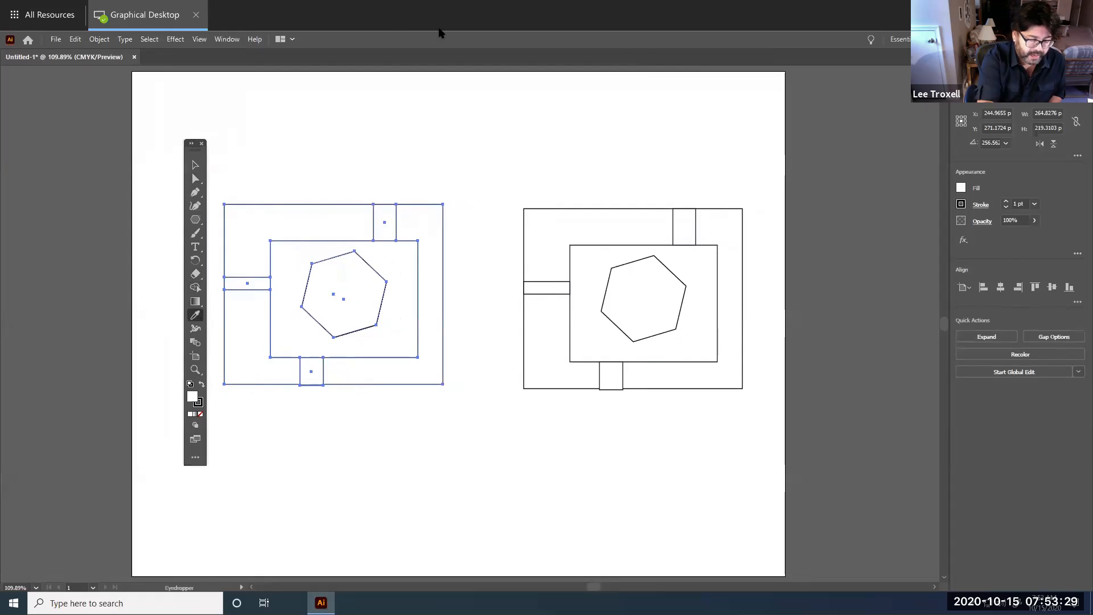
# Switch to the Painting workspace and look through the complete list of available tools
pyautogui.click(232, 41)
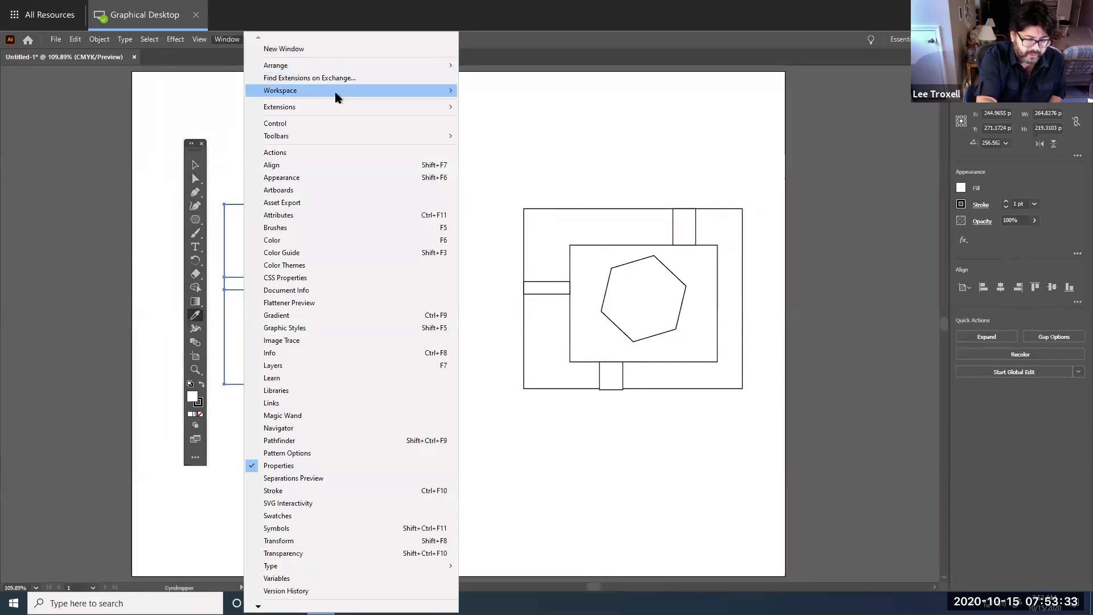
pyautogui.moveTo(337, 92)
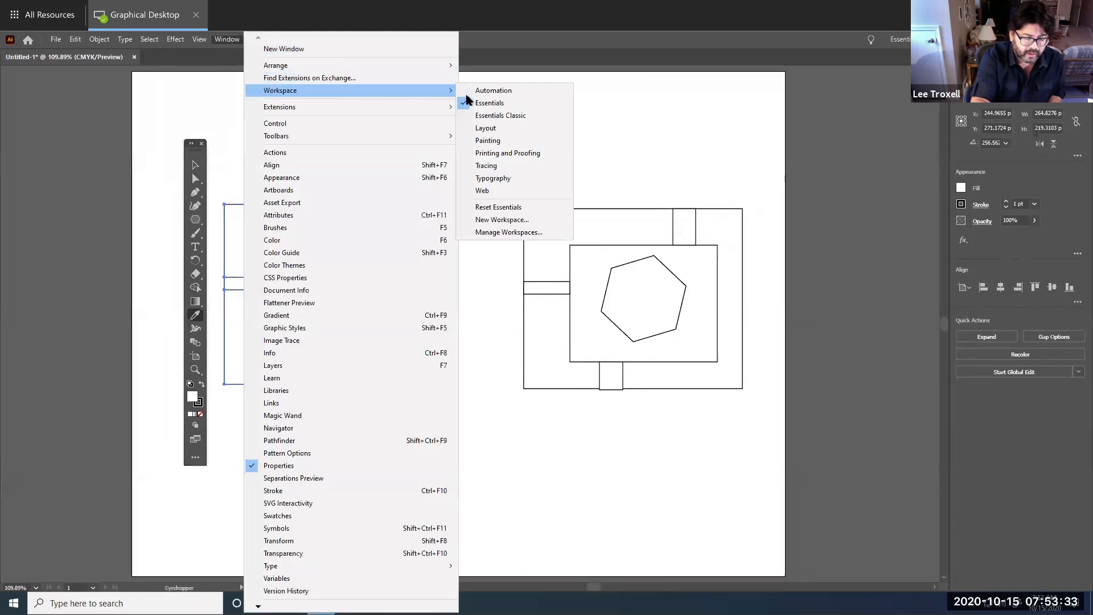
pyautogui.click(519, 141)
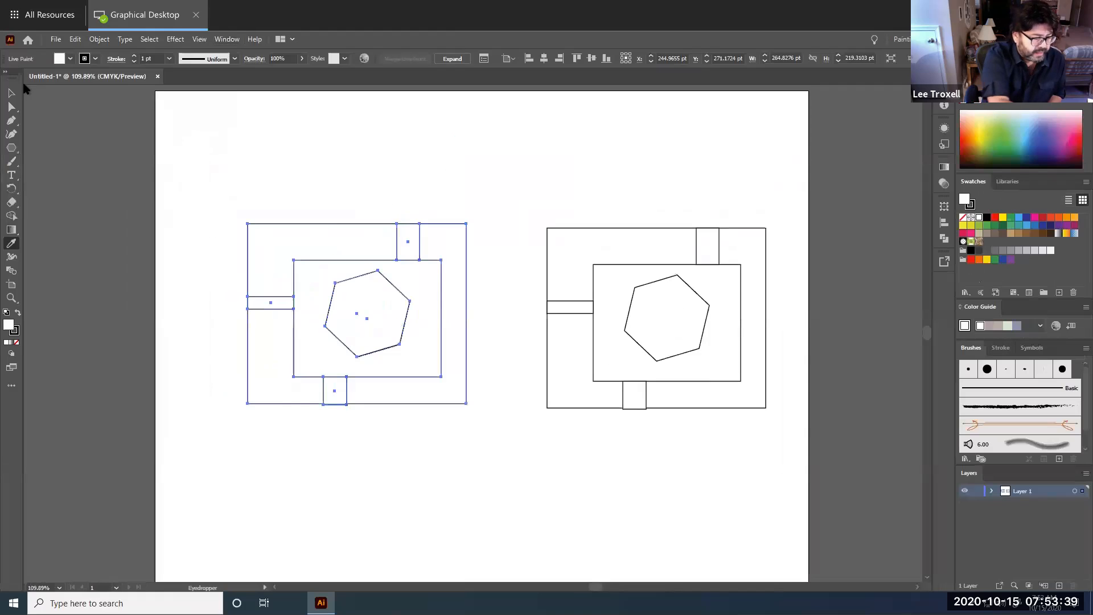
pyautogui.moveTo(21, 87); pyautogui.dragTo(213, 247)
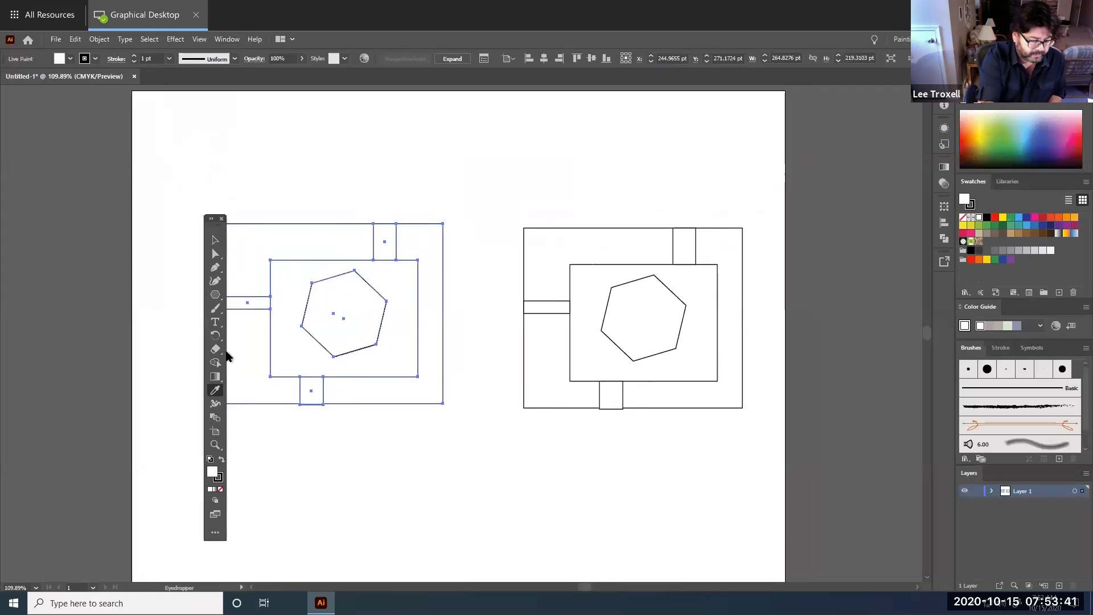
pyautogui.click(217, 533)
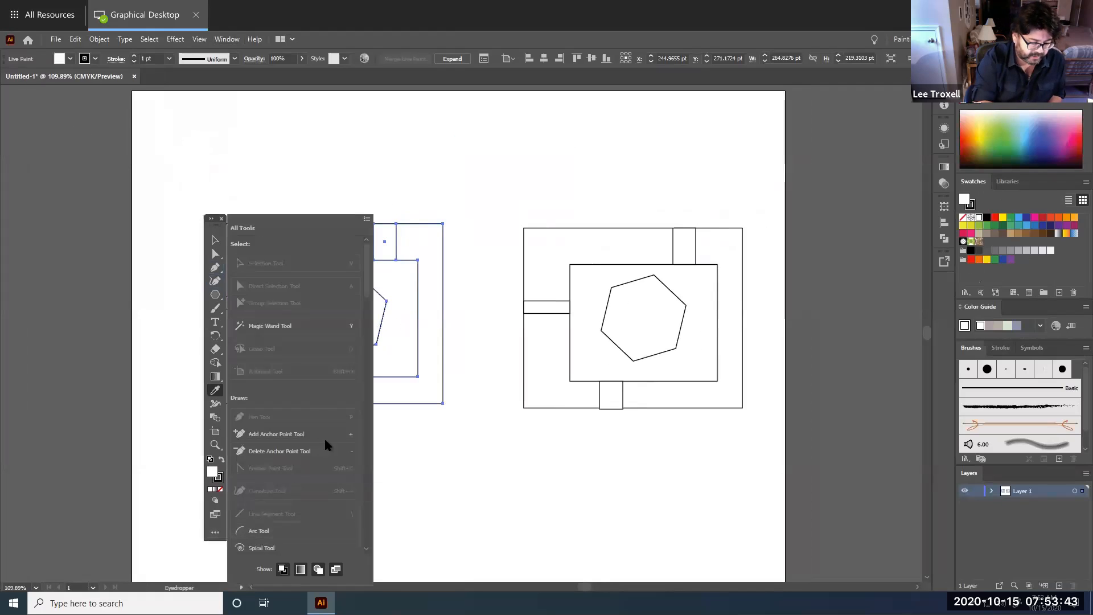
pyautogui.moveTo(367, 276); pyautogui.dragTo(361, 464)
pyautogui.click(295, 380)
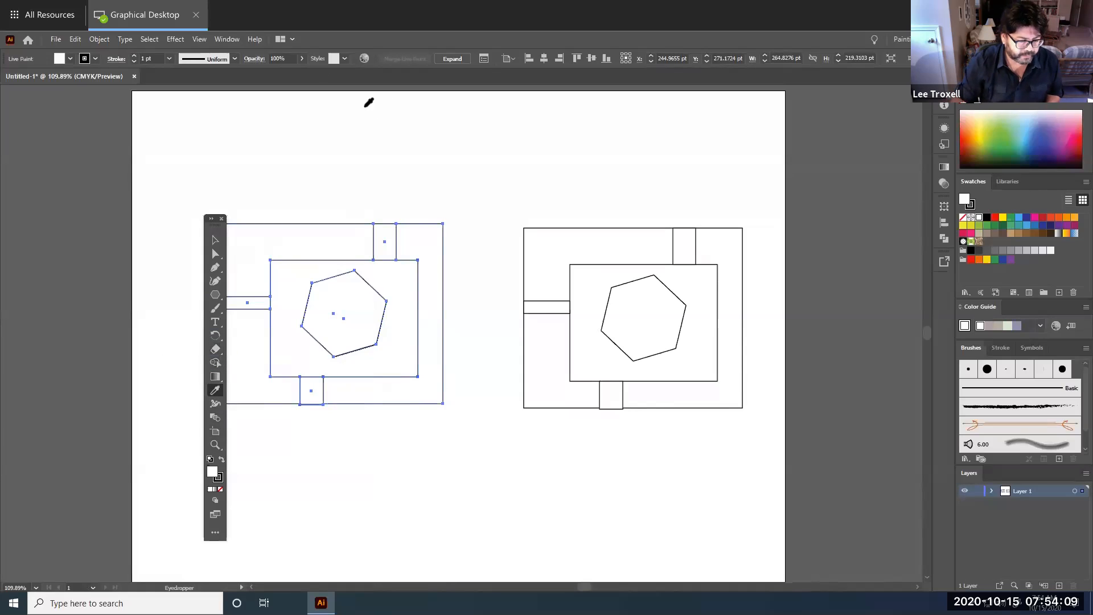
# Switch to the Tracing workspace and float the toolbar just left of the original drawing
pyautogui.click(233, 40)
pyautogui.moveTo(302, 93)
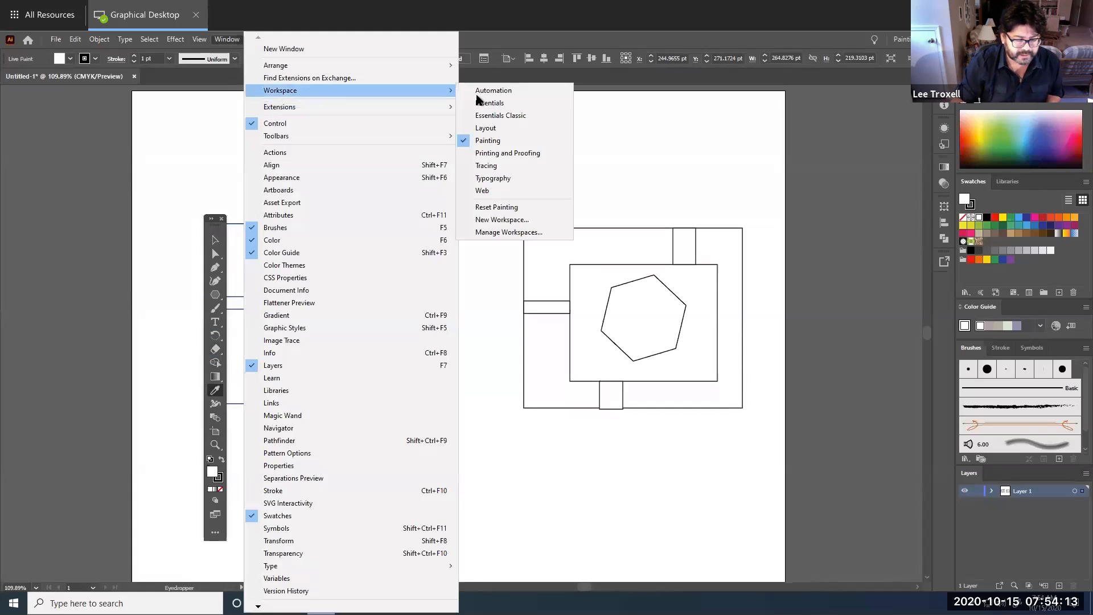
pyautogui.click(516, 169)
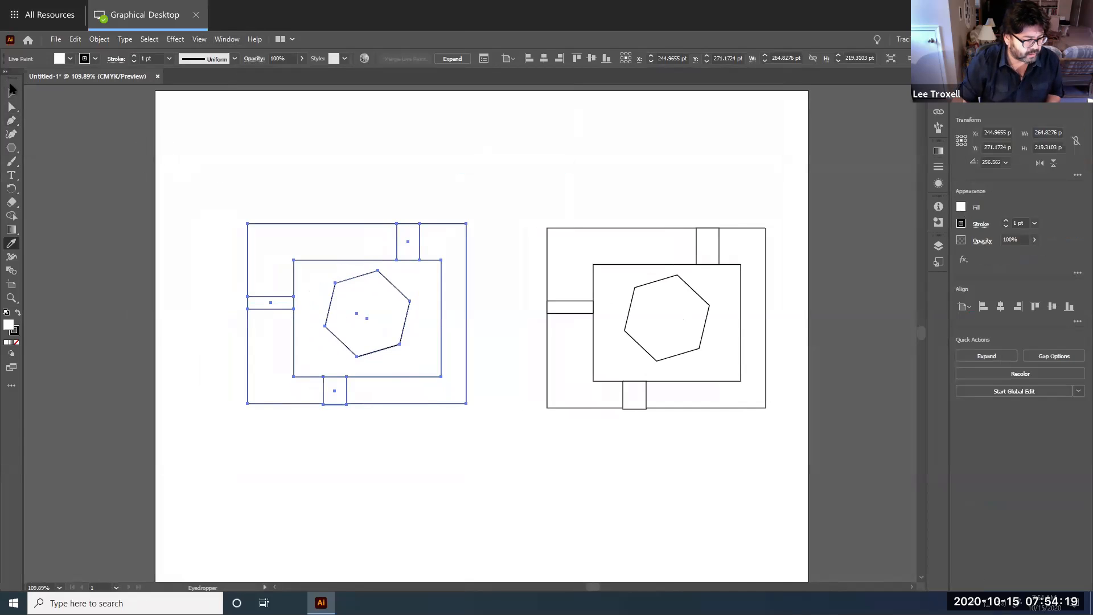
pyautogui.moveTo(113, 160); pyautogui.dragTo(205, 159)
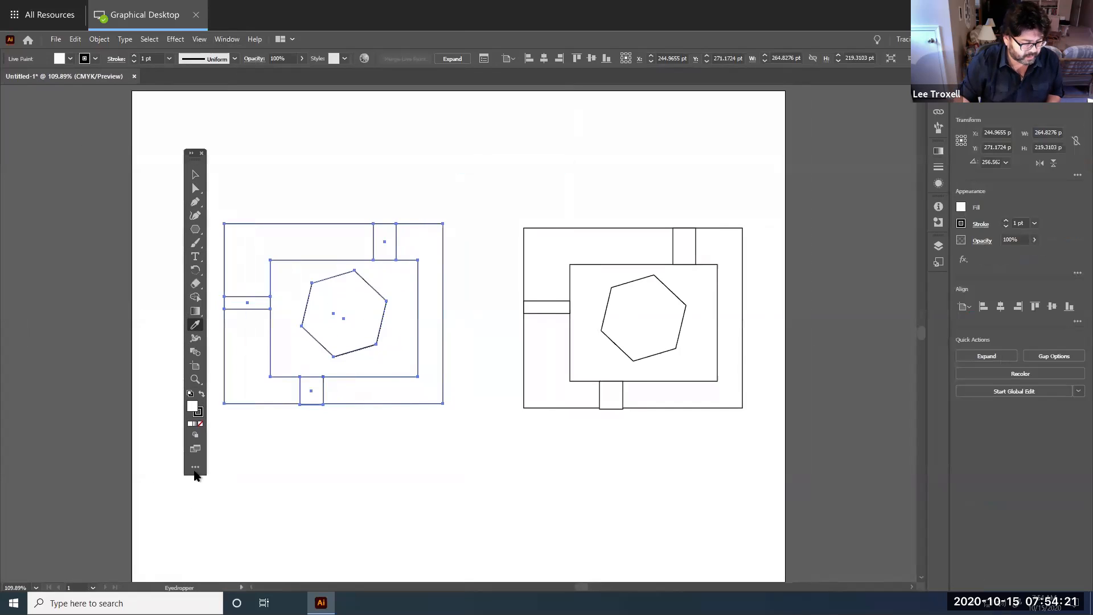
# Add the Live Paint Bucket from the complete tool list to the toolbar, directly below the Gradient tool
pyautogui.click(194, 467)
pyautogui.click(218, 312)
pyautogui.moveTo(173, 330)
pyautogui.mouseDown()
pyautogui.moveTo(188, 313)
pyautogui.moveTo(221, 320)
pyautogui.moveTo(194, 322)
pyautogui.mouseUp()
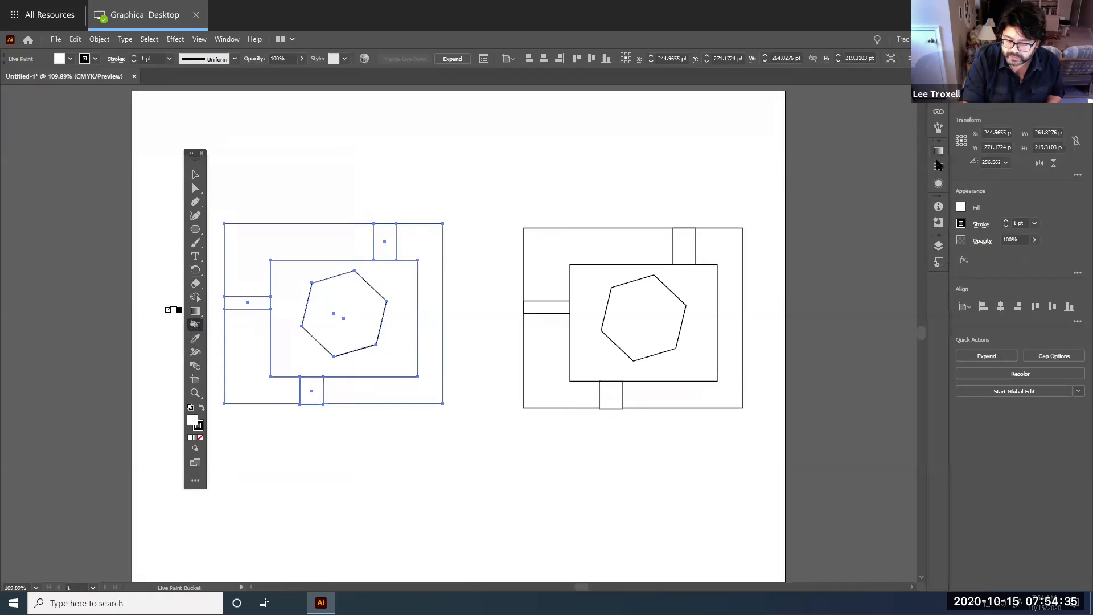
# Display the color swatches and place them over the artboard's upper-right area, above the copied drawing
pyautogui.click(235, 41)
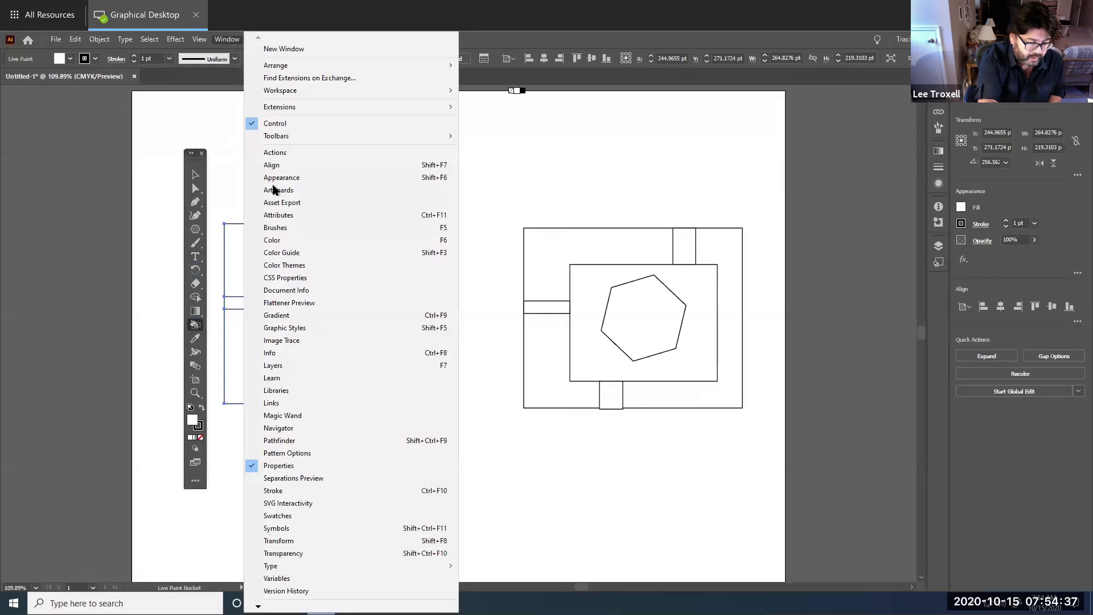
pyautogui.click(353, 515)
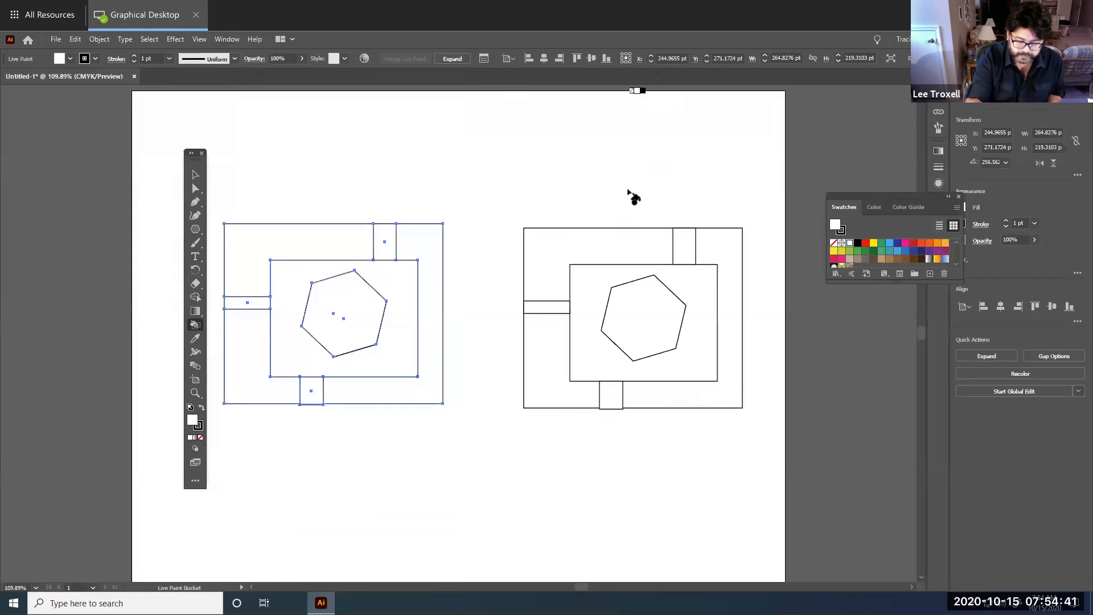
pyautogui.moveTo(873, 194); pyautogui.dragTo(753, 145)
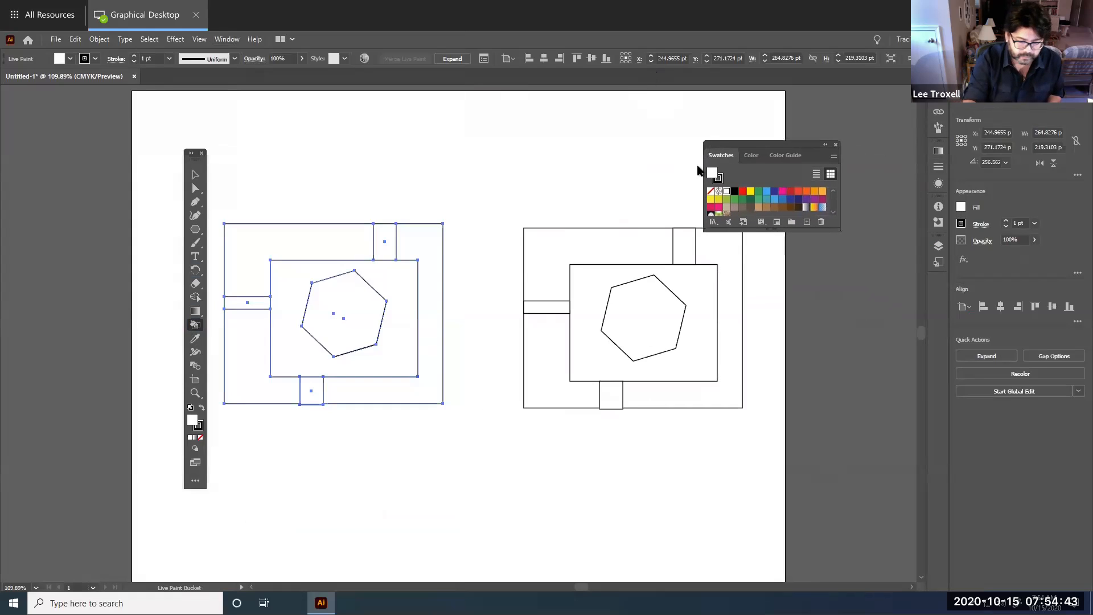
# Paint the Live Paint drawing's inner rectangle around the hexagon and its small upper tab red
pyautogui.click(743, 191)
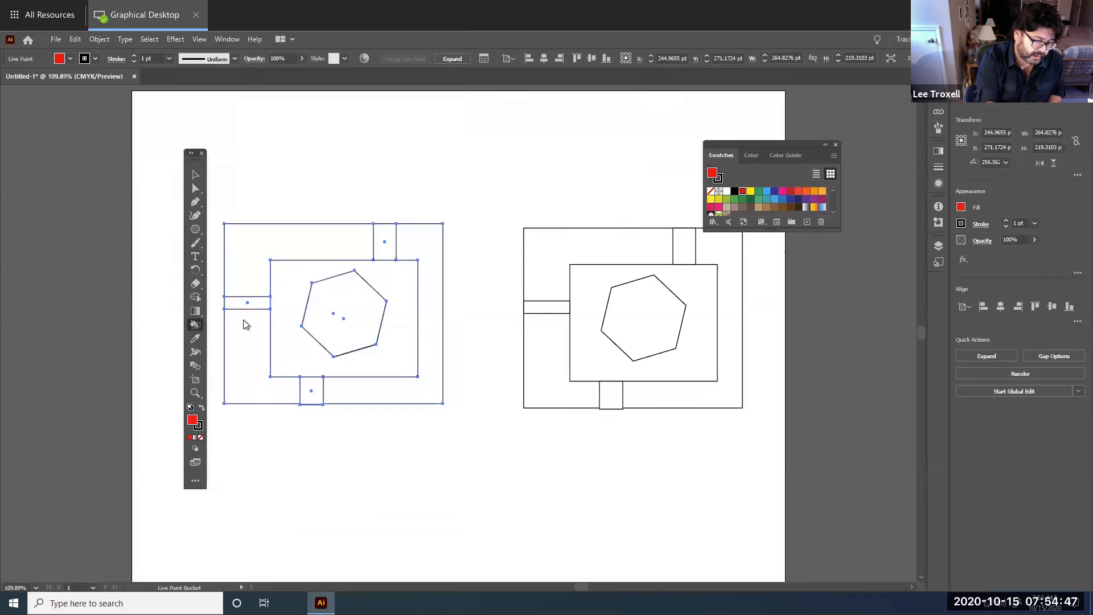
pyautogui.click(286, 342)
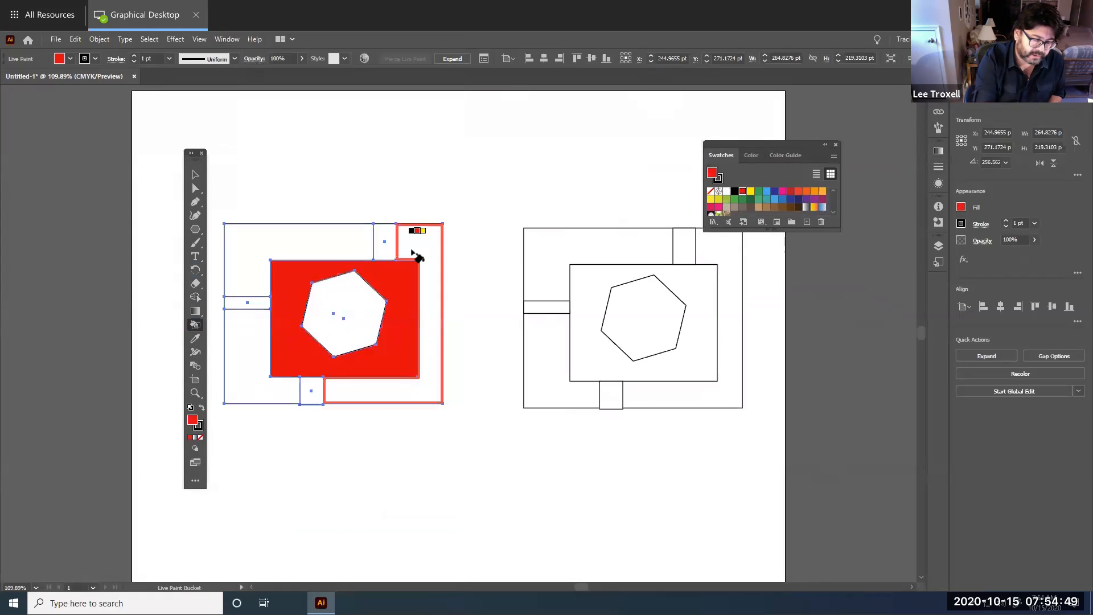
pyautogui.click(385, 245)
# Paint the outer frame's right and lower-left regions light blue and its upper-left region dark blue, and return to the Selection tool
pyautogui.click(329, 392)
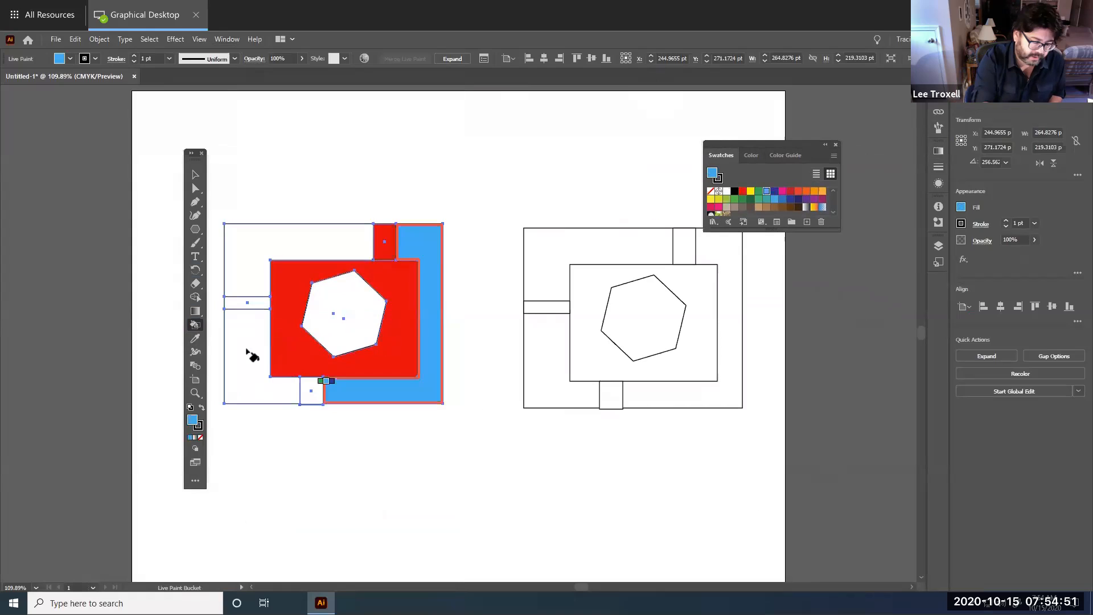
pyautogui.click(251, 354)
pyautogui.press('Right')
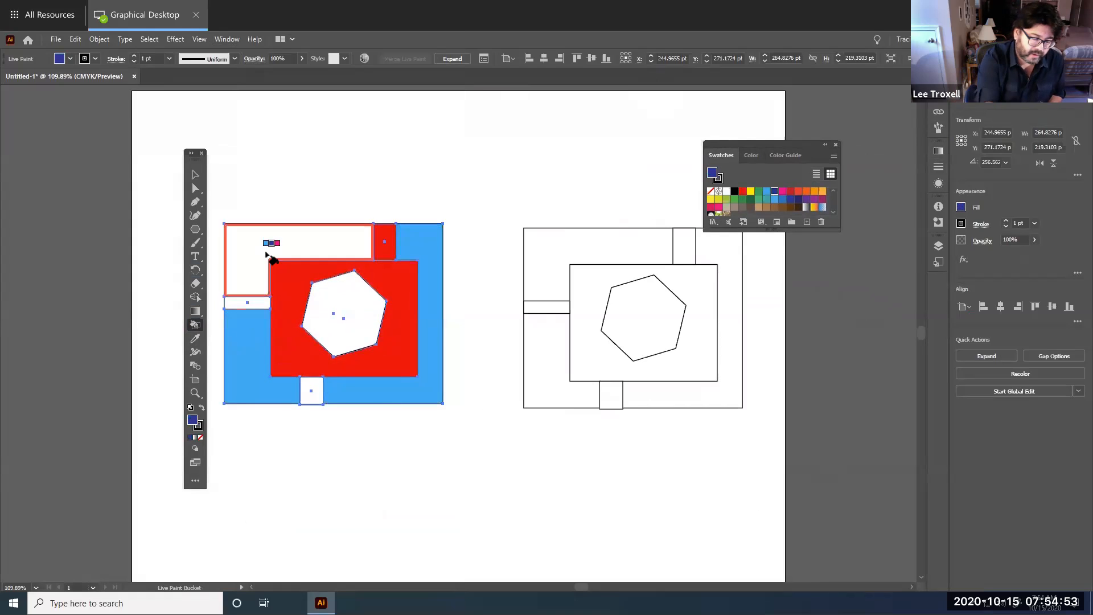
pyautogui.click(257, 267)
pyautogui.press('v')
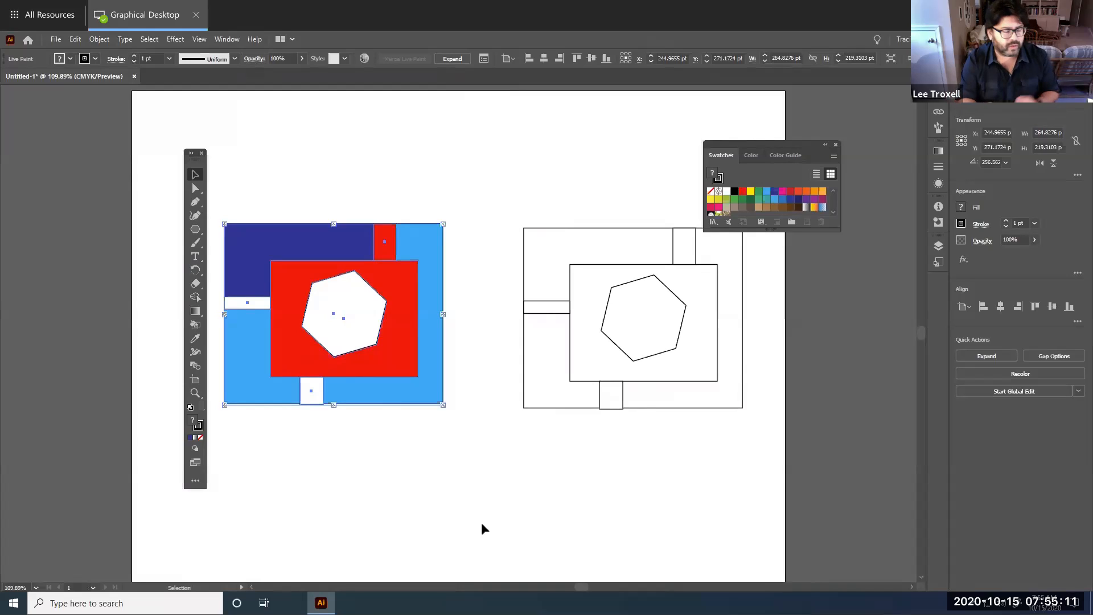
# Look through the Eraser and Gradient tool groups and activate the Mesh tool
pyautogui.click(196, 284)
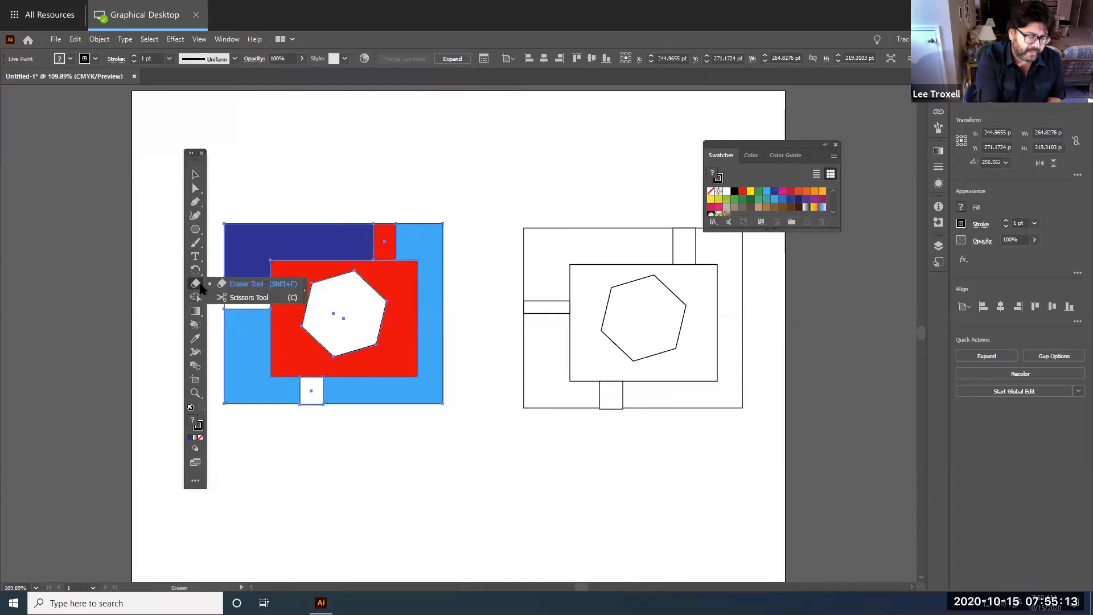
pyautogui.click(196, 311)
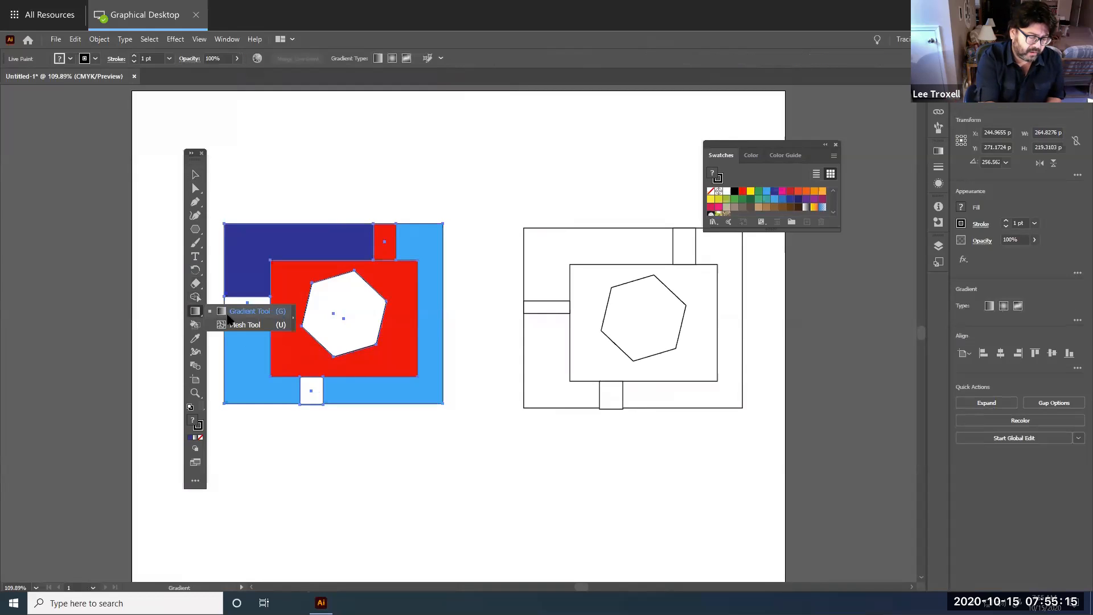
pyautogui.click(236, 324)
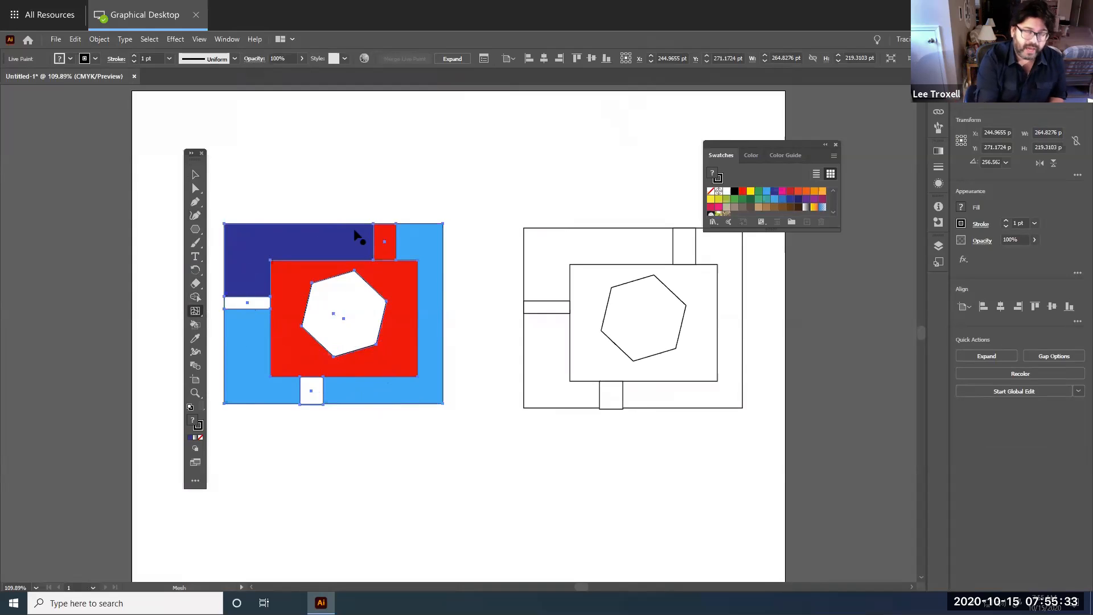
# Draw a tapered highlight shape with the Pen tool inside the dark blue region, with straight outer edges and a curved inner edge, and deselect it
pyautogui.click(196, 201)
pyautogui.click(231, 229)
pyautogui.click(344, 229)
pyautogui.click(334, 239)
pyautogui.moveTo(231, 279); pyautogui.dragTo(218, 325)
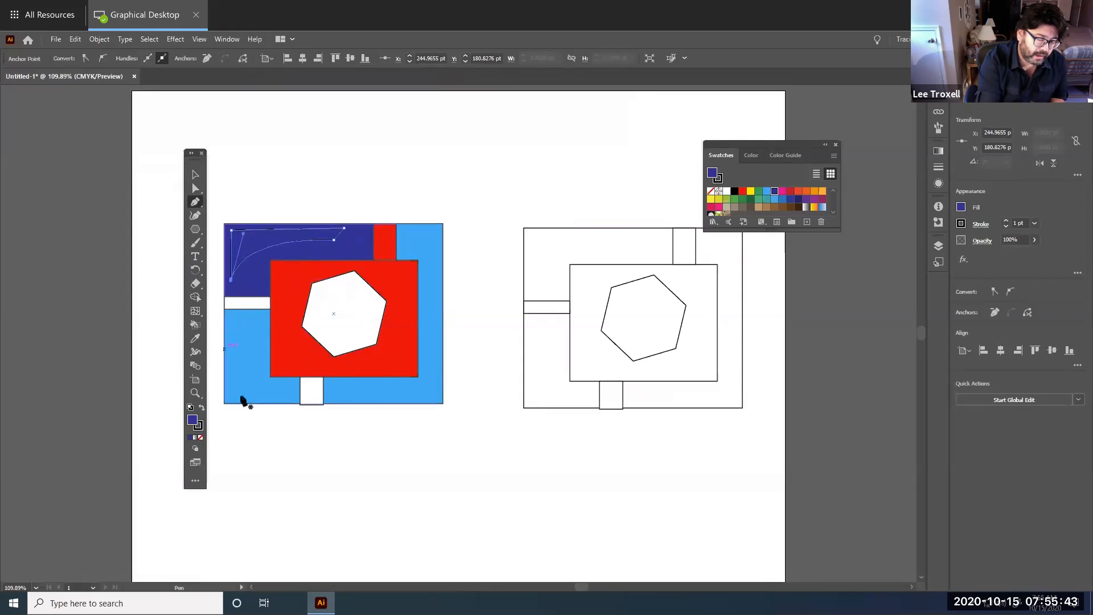
pyautogui.press('v')
pyautogui.click(264, 202)
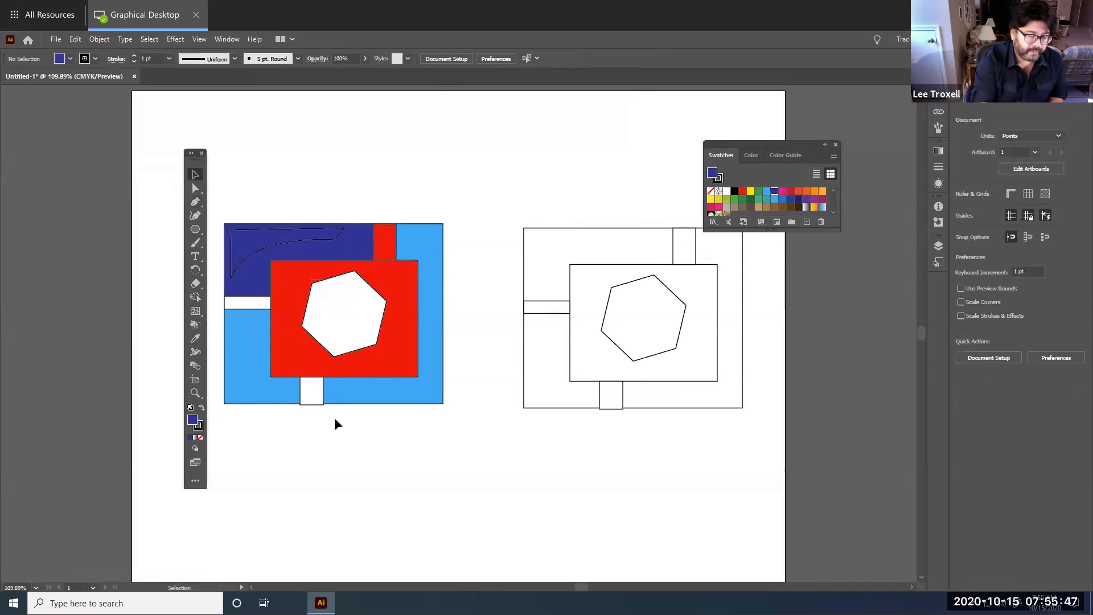
# Move the curved highlight shape partly off the dark blue region and back inside its upper-left corner
pyautogui.hotkey('ctrl', 'space')
pyautogui.moveTo(270, 214); pyautogui.dragTo(667, 340)
pyautogui.press('space')
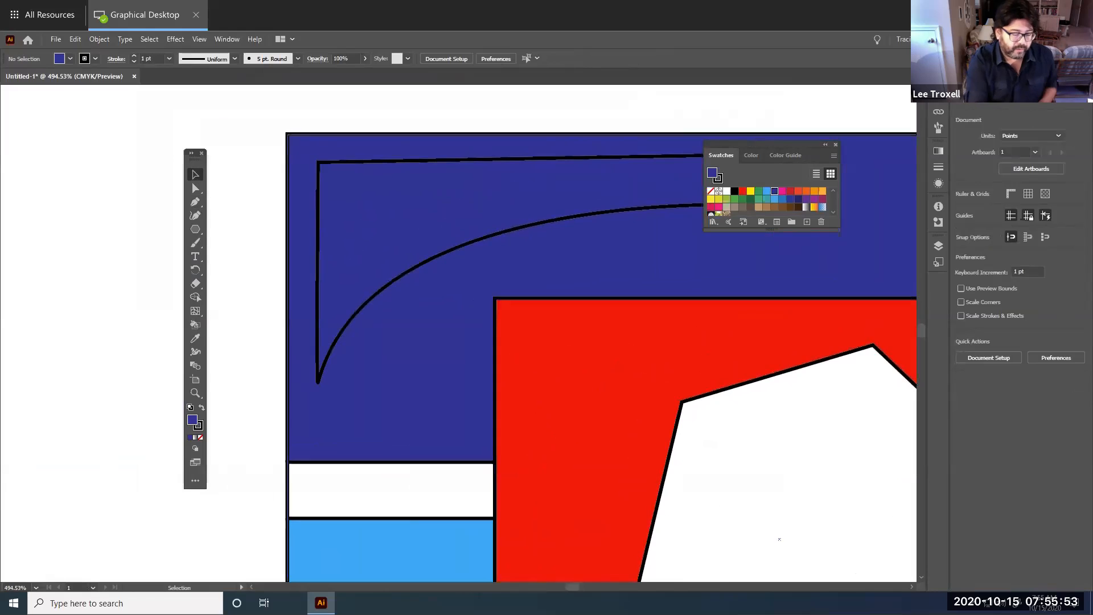
pyautogui.click(391, 285)
pyautogui.moveTo(397, 280); pyautogui.dragTo(304, 315)
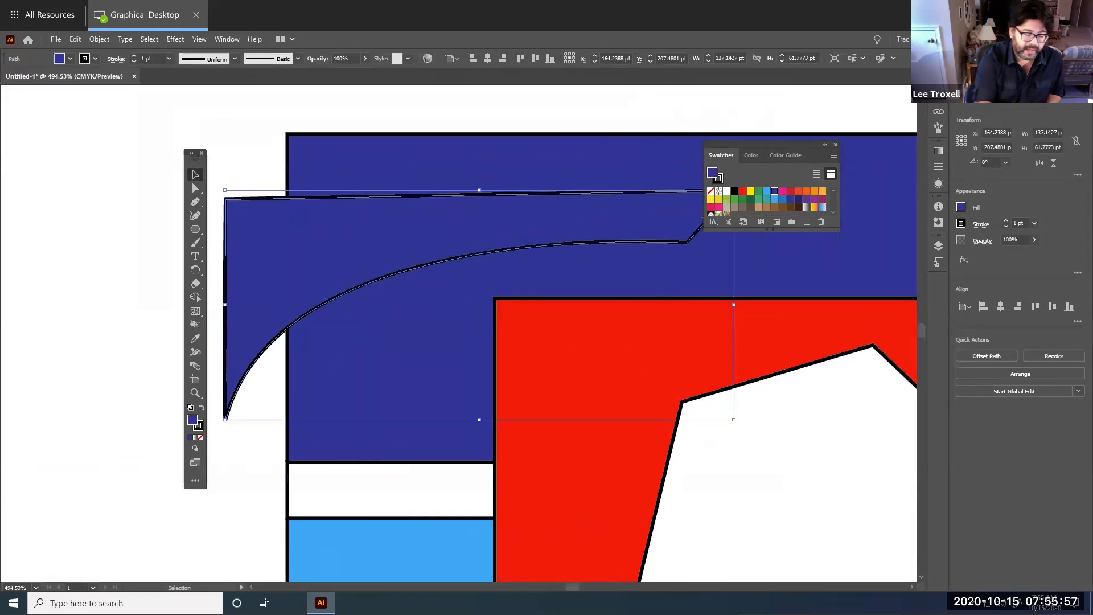
pyautogui.moveTo(310, 194); pyautogui.dragTo(409, 157)
# Add a gradient mesh point near the highlight shape's upper-left corner and color it white
pyautogui.click(195, 311)
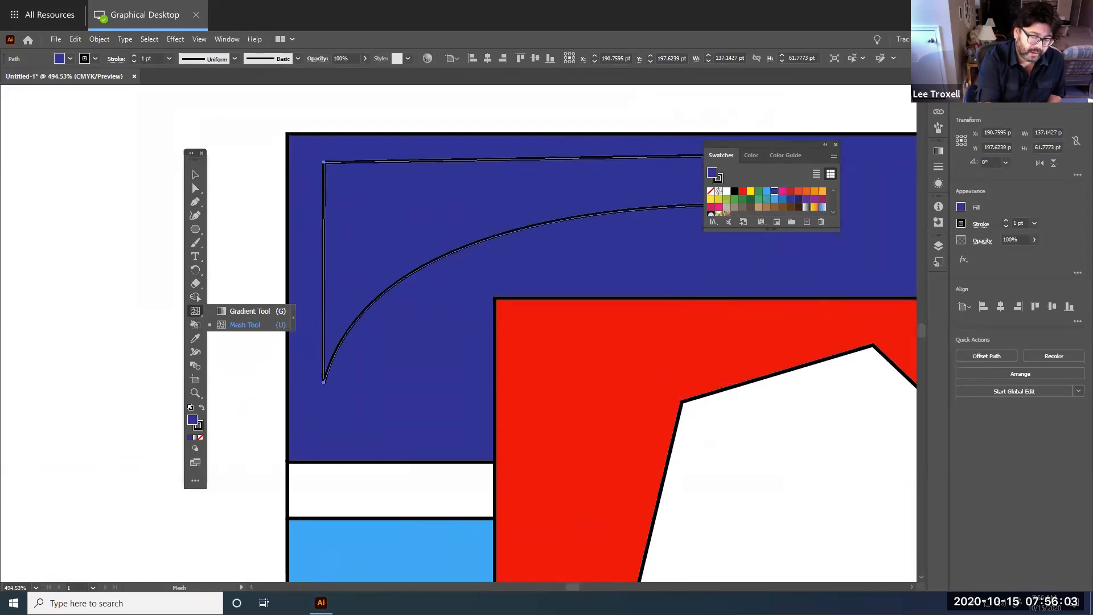
pyautogui.click(357, 192)
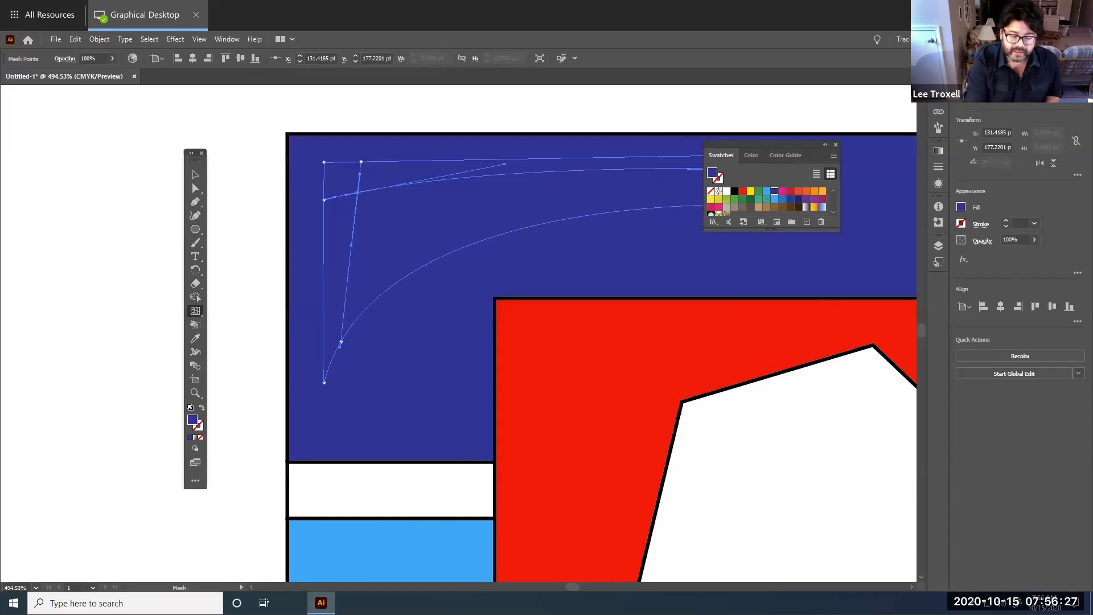
pyautogui.click(727, 191)
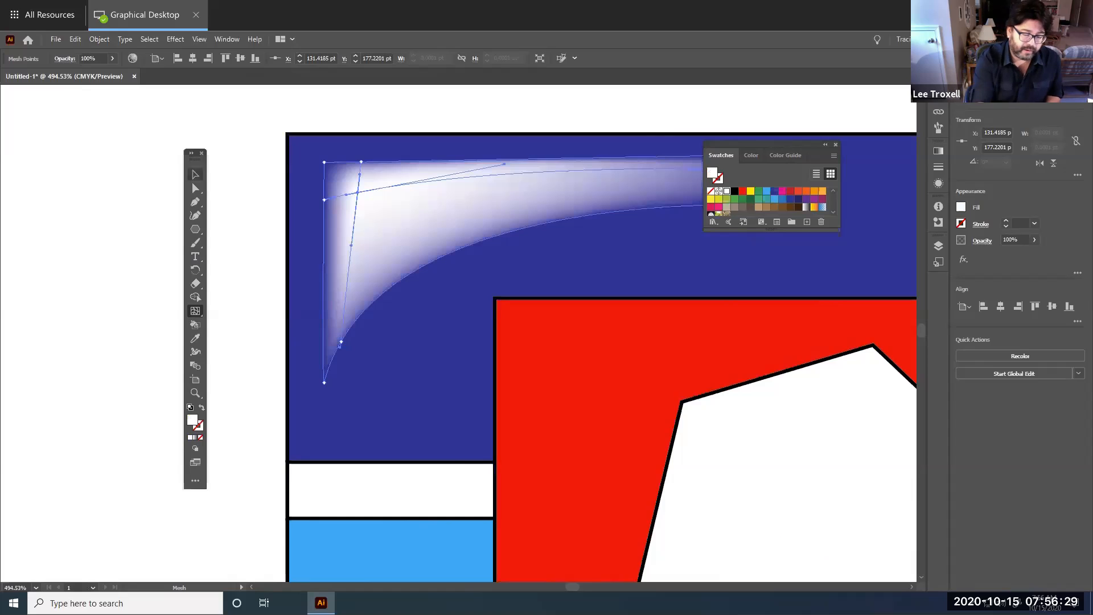
# Add dark blue mesh points along the highlight's inner curve to shape its fade, and deselect everything
pyautogui.click(419, 232)
pyautogui.click(774, 190)
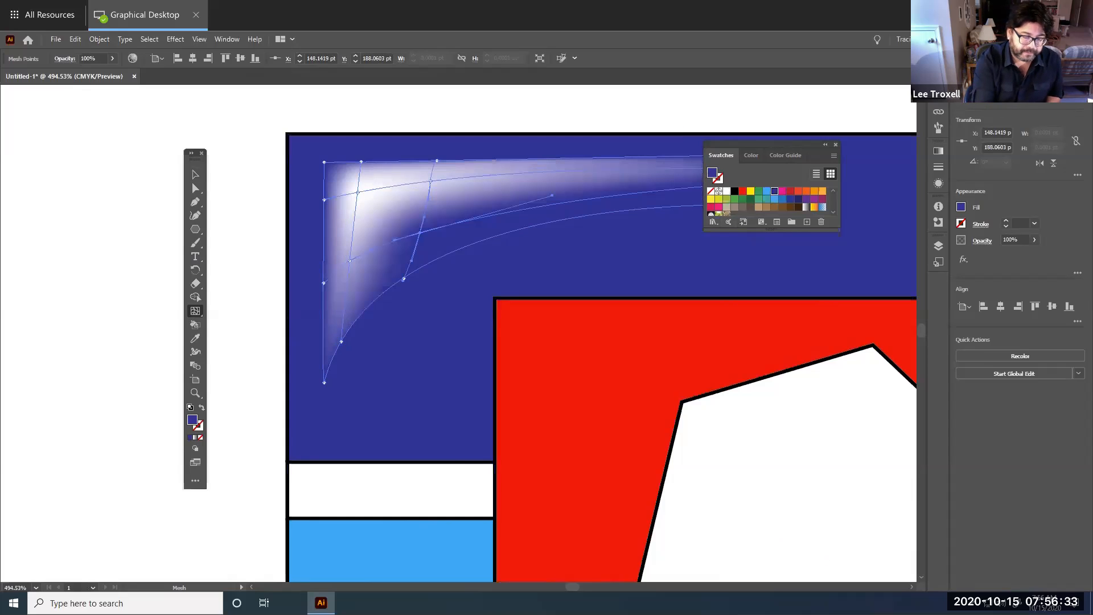
pyautogui.click(383, 212)
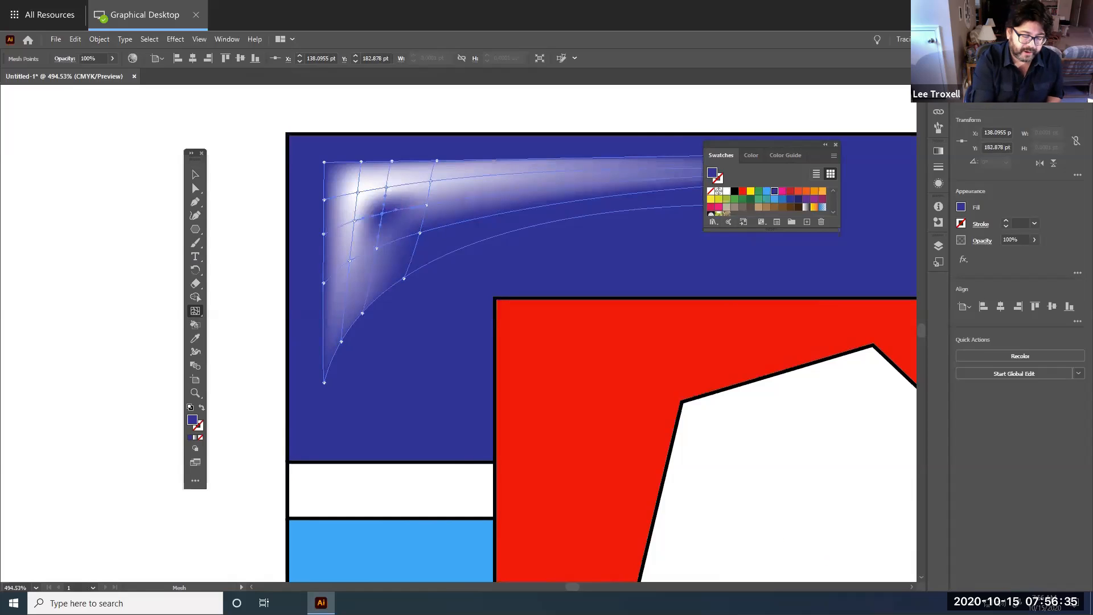
pyautogui.click(378, 249)
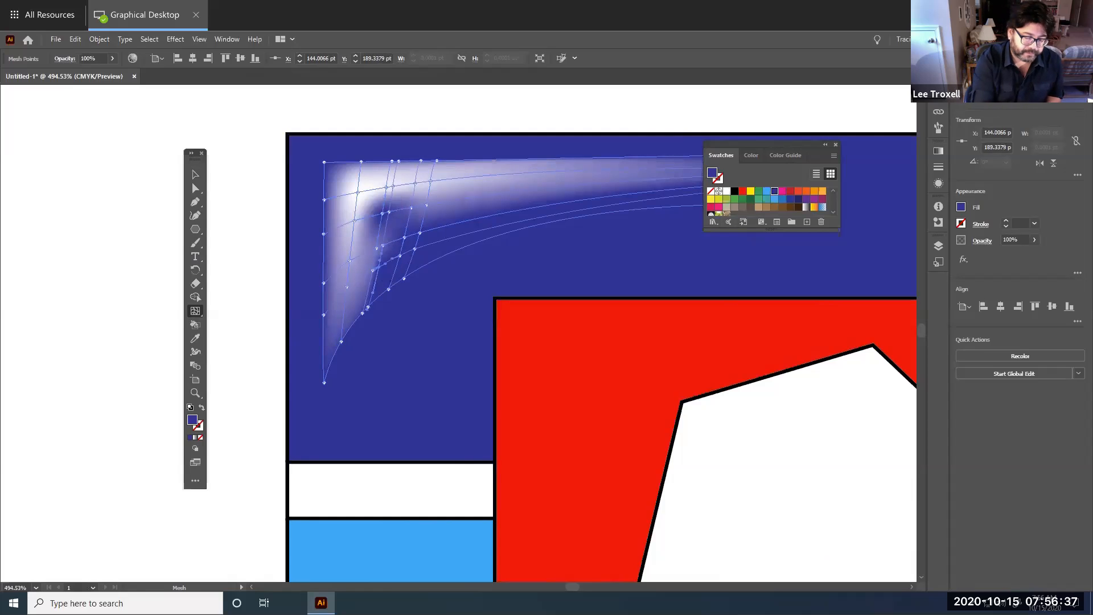
pyautogui.click(364, 250)
pyautogui.press('a')
pyautogui.hotkey('ctrl', 'shift', 'a')
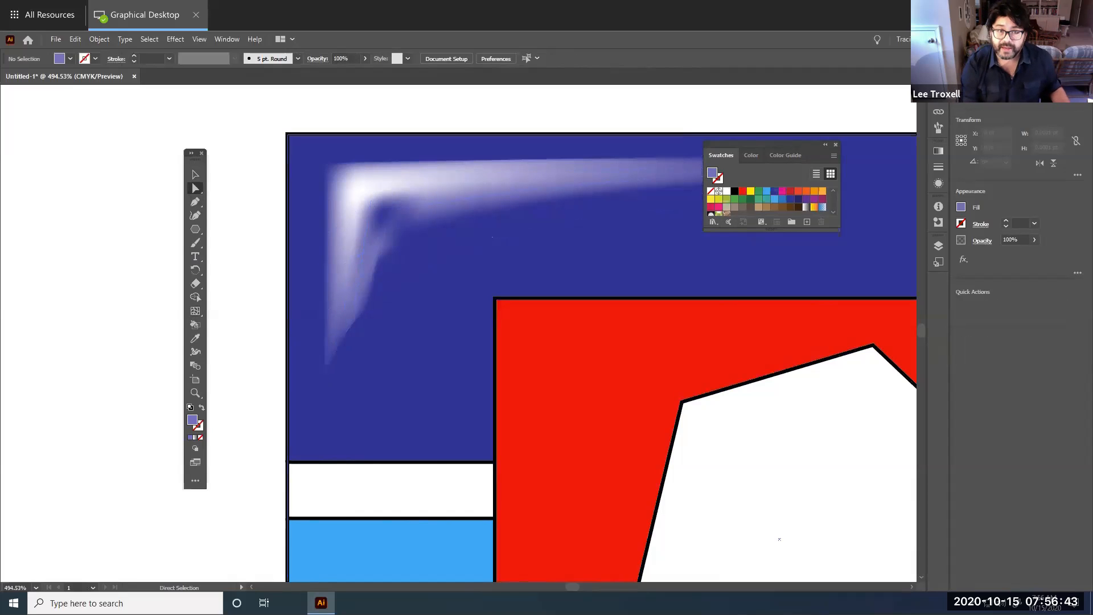
# Bring the uncolored drawing fully into view and create a new layer above Layer 1
pyautogui.keyDown('ctrl'); pyautogui.keyDown('alt'); pyautogui.click(717, 411); pyautogui.keyUp('alt'); pyautogui.keyUp('ctrl')
pyautogui.keyDown('ctrl'); pyautogui.keyDown('alt'); pyautogui.click(656, 465); pyautogui.keyUp('alt'); pyautogui.keyUp('ctrl')
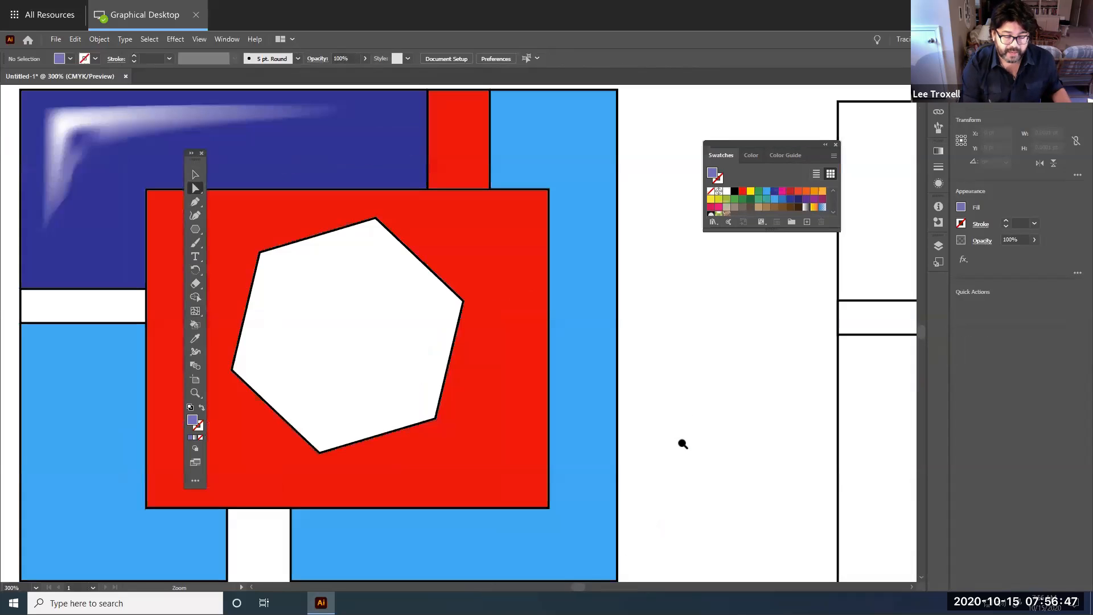
pyautogui.keyDown('ctrl'); pyautogui.keyDown('alt'); pyautogui.click(647, 487); pyautogui.keyUp('alt'); pyautogui.keyUp('ctrl')
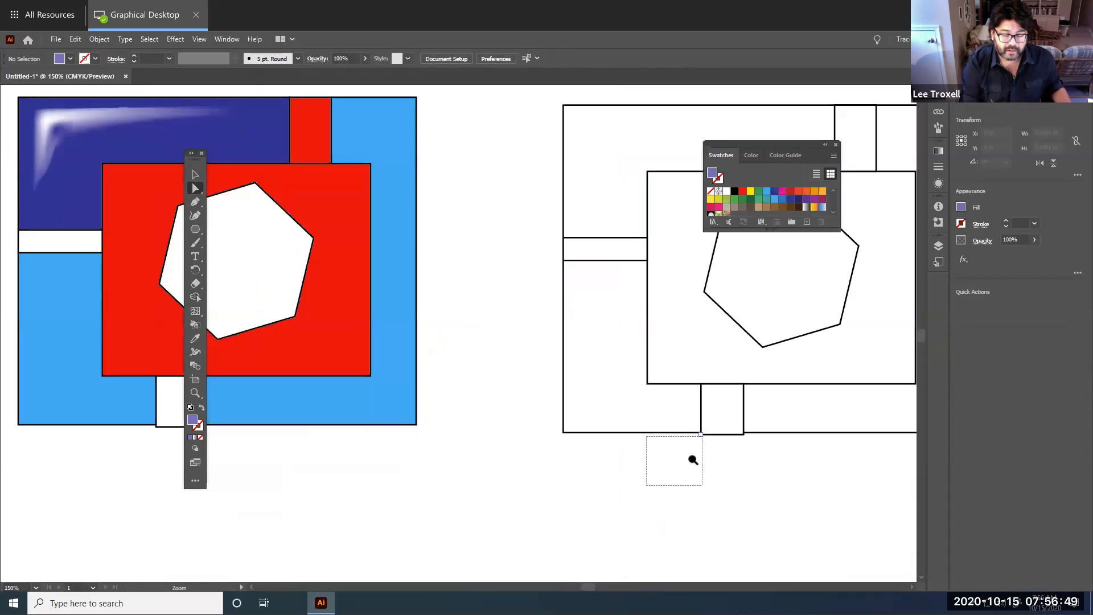
pyautogui.keyDown('ctrl'); pyautogui.keyDown('alt'); pyautogui.click(691, 456); pyautogui.keyUp('alt'); pyautogui.keyUp('ctrl')
pyautogui.scroll(2, 654, 397)
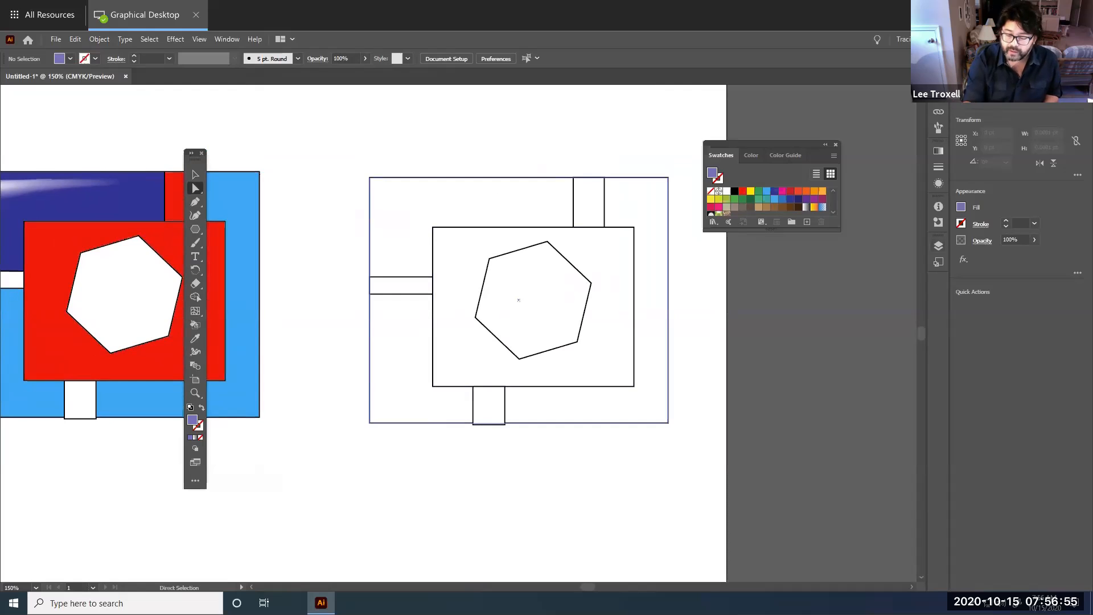
pyautogui.click(938, 245)
pyautogui.click(893, 500)
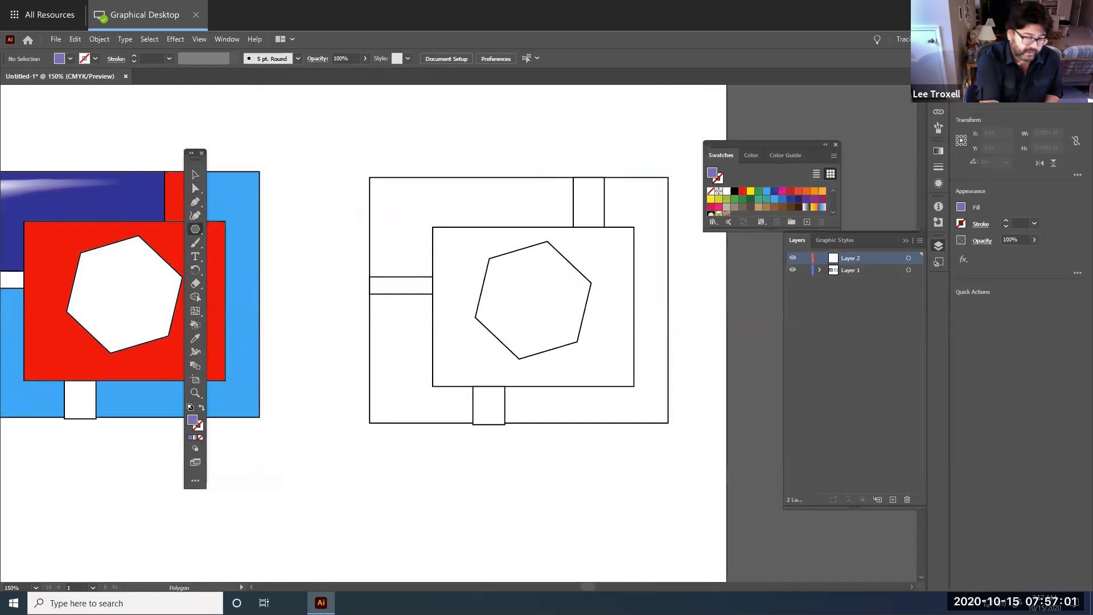
# Draw an ellipse about 141 by 120 pt with default fill and stroke over the uncolored drawing's lower-right corner, and lock its layer
pyautogui.click(195, 229)
pyautogui.click(246, 243)
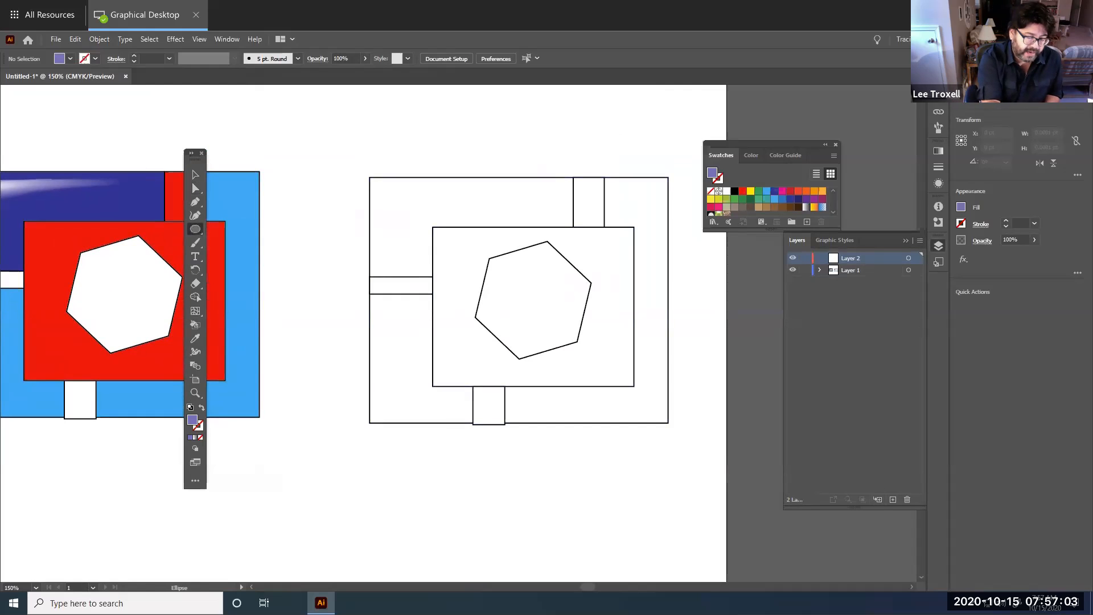
pyautogui.moveTo(510, 289); pyautogui.dragTo(668, 423)
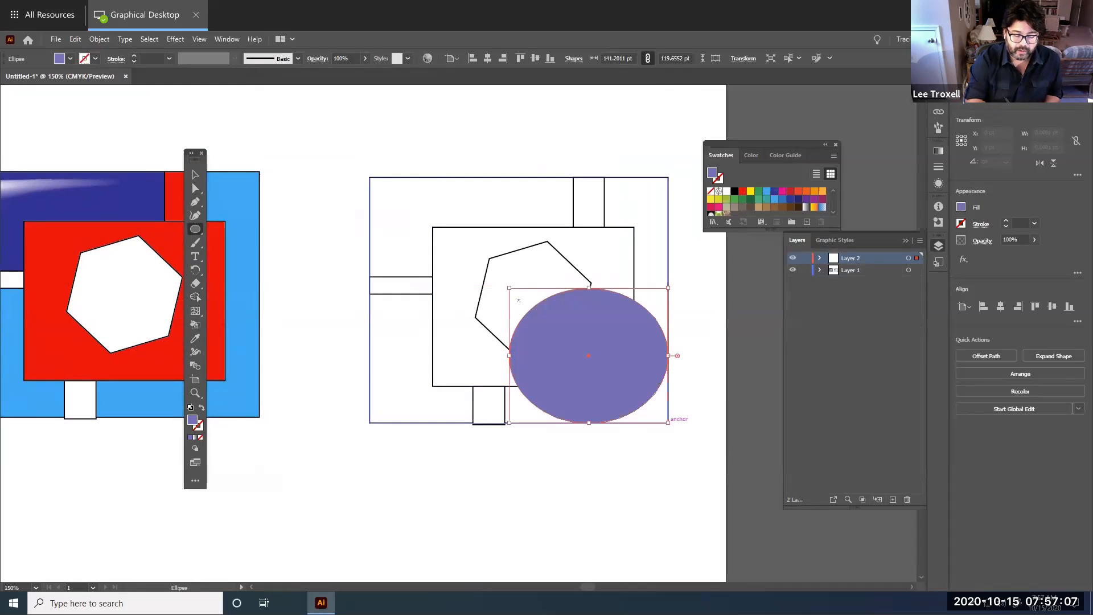
pyautogui.press('d')
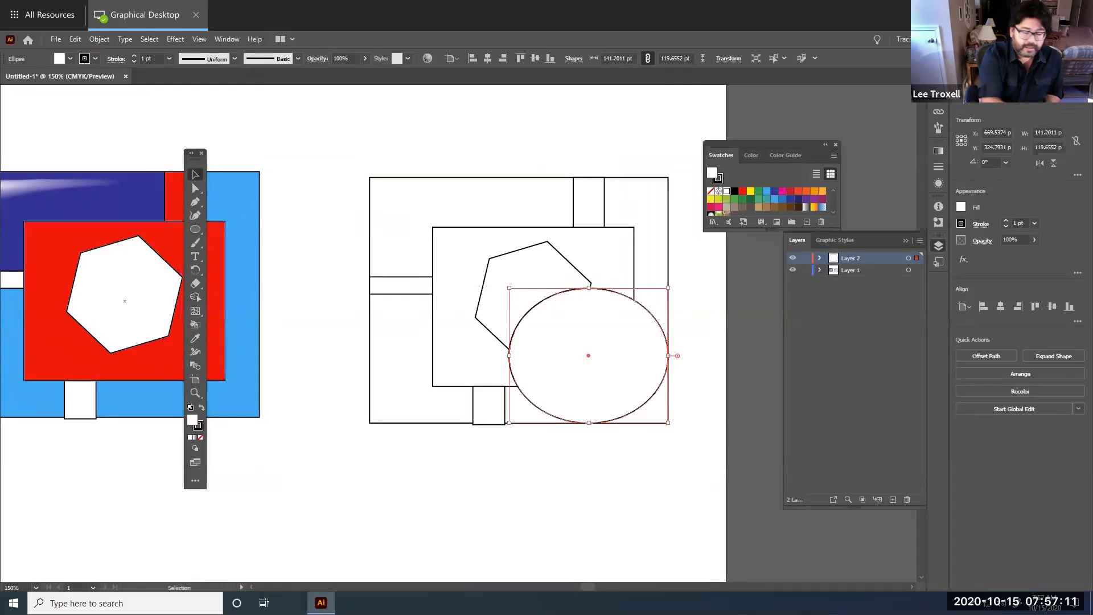
pyautogui.press('v')
pyautogui.click(805, 258)
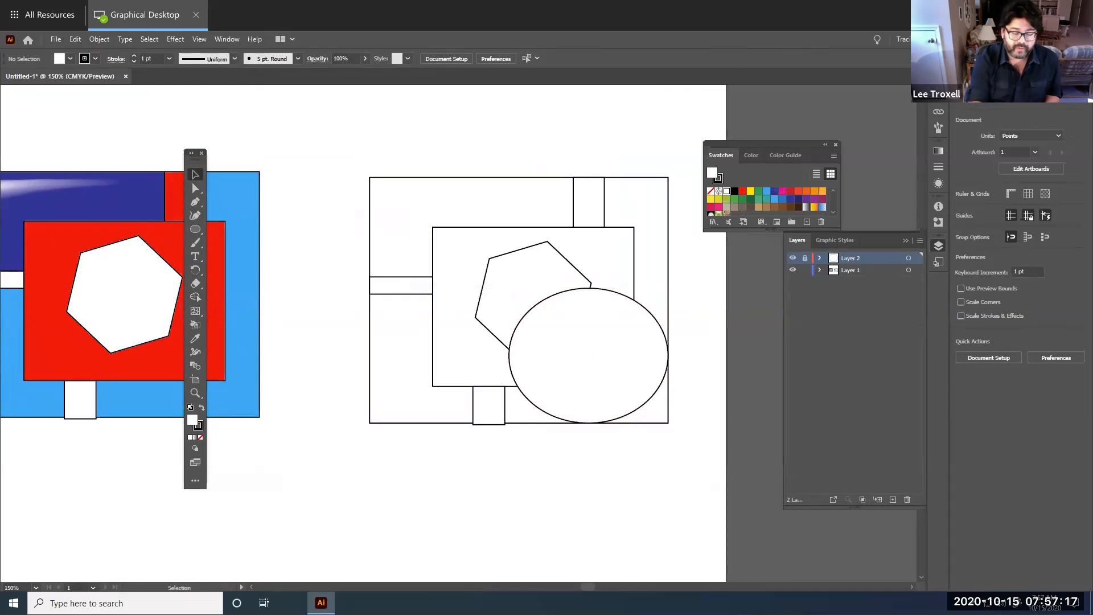
# Select all unlocked shapes of the uncolored drawing and make them a Live Paint group
pyautogui.moveTo(330, 157)
pyautogui.mouseDown()
pyautogui.moveTo(681, 372)
pyautogui.moveTo(710, 461)
pyautogui.mouseUp()
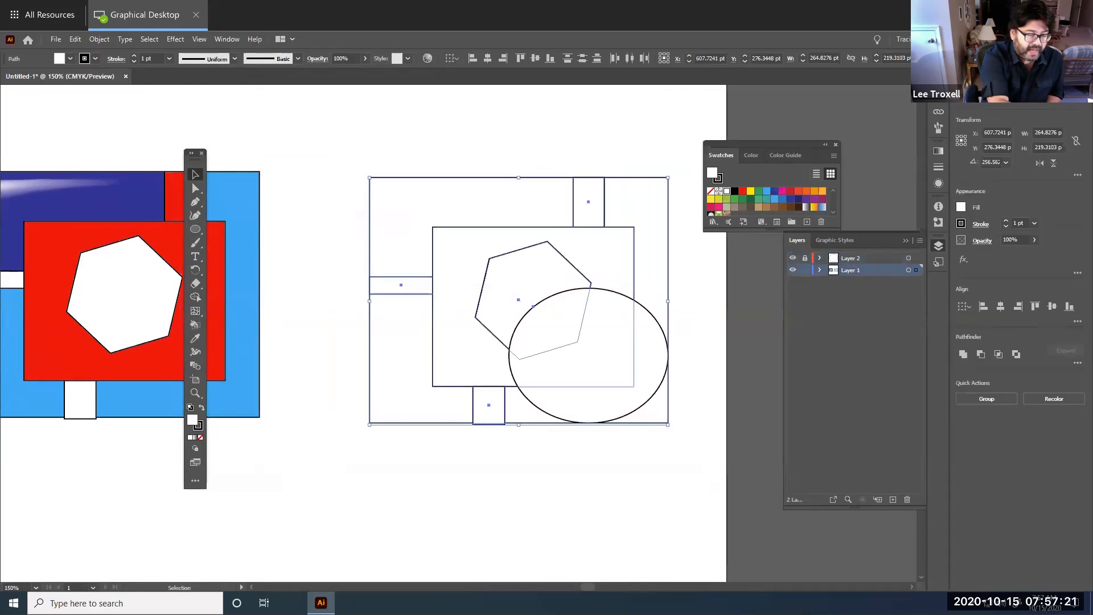
pyautogui.click(100, 39)
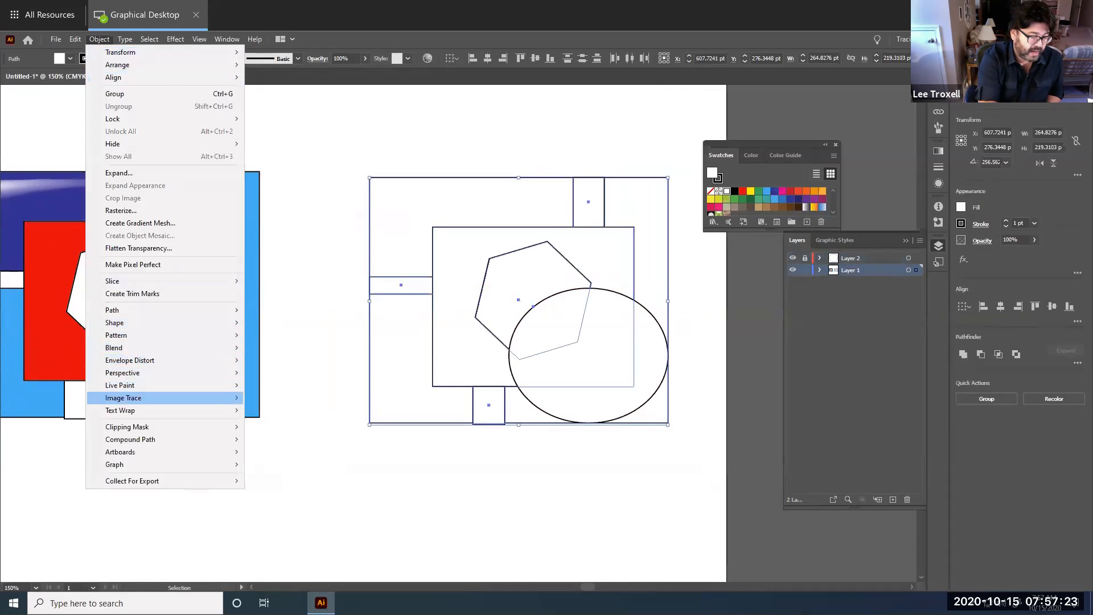
pyautogui.moveTo(142, 385)
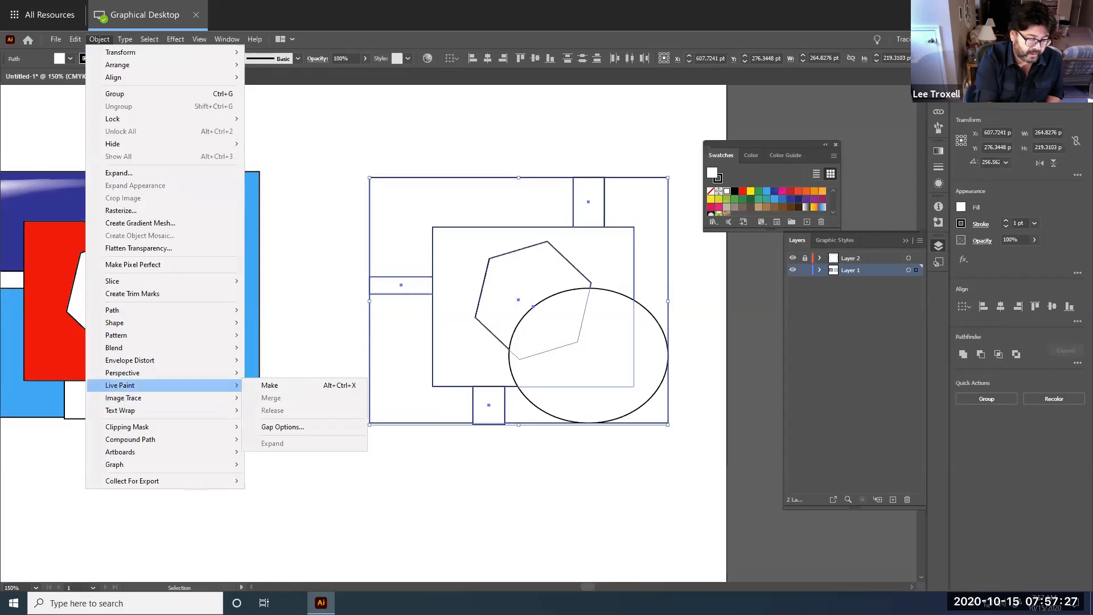
pyautogui.click(270, 386)
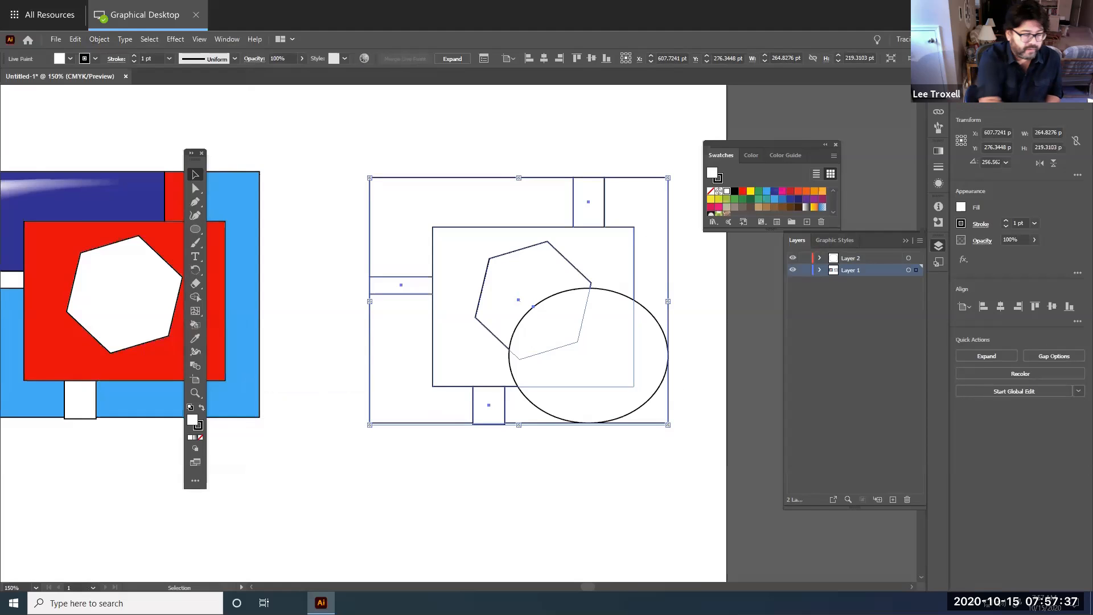
# Undo the unlocking of the ellipse's layer and the creation of the Live Paint group, and deselect the shapes
pyautogui.click(74, 38)
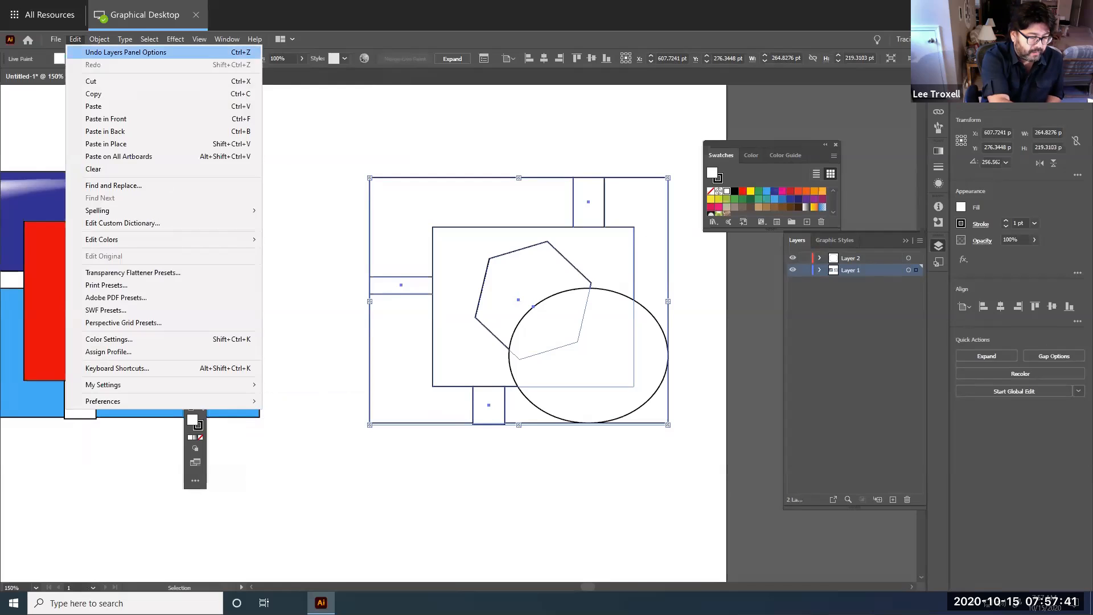
pyautogui.click(125, 52)
pyautogui.click(75, 38)
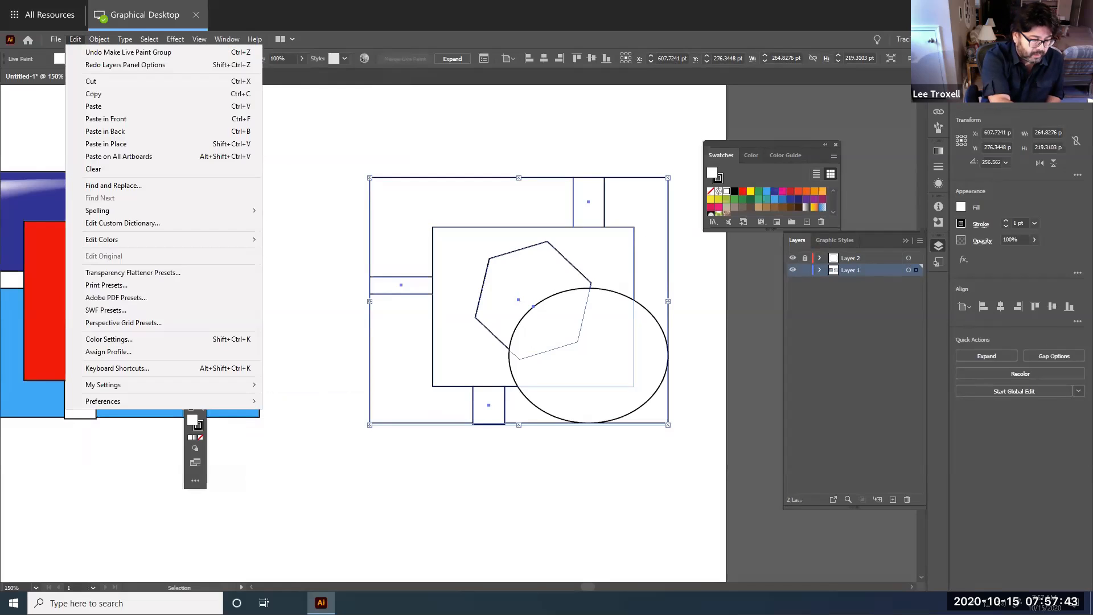
pyautogui.click(125, 52)
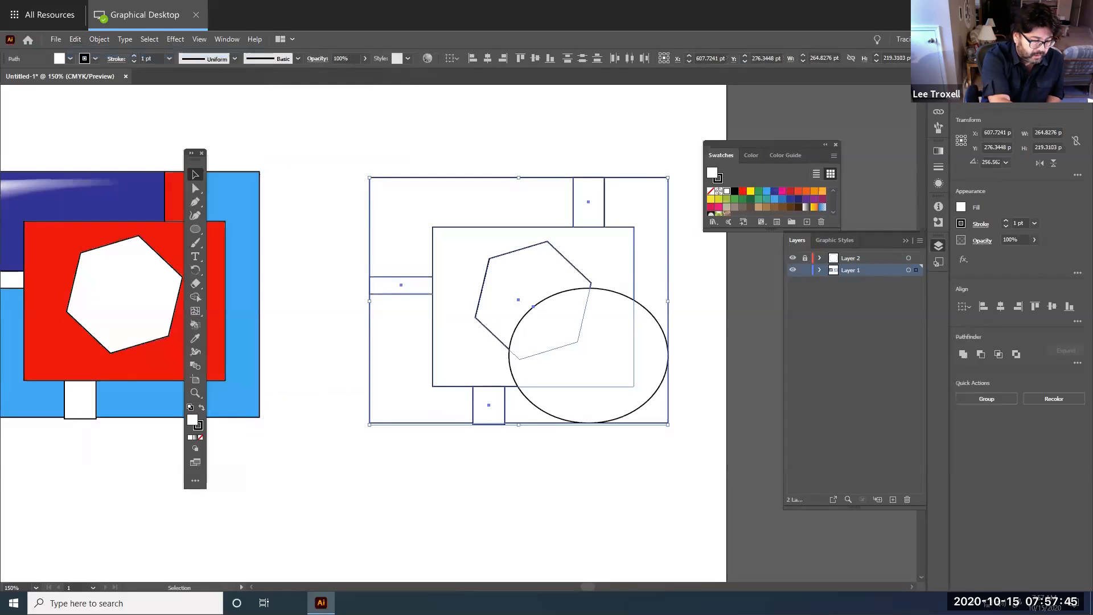
pyautogui.click(359, 144)
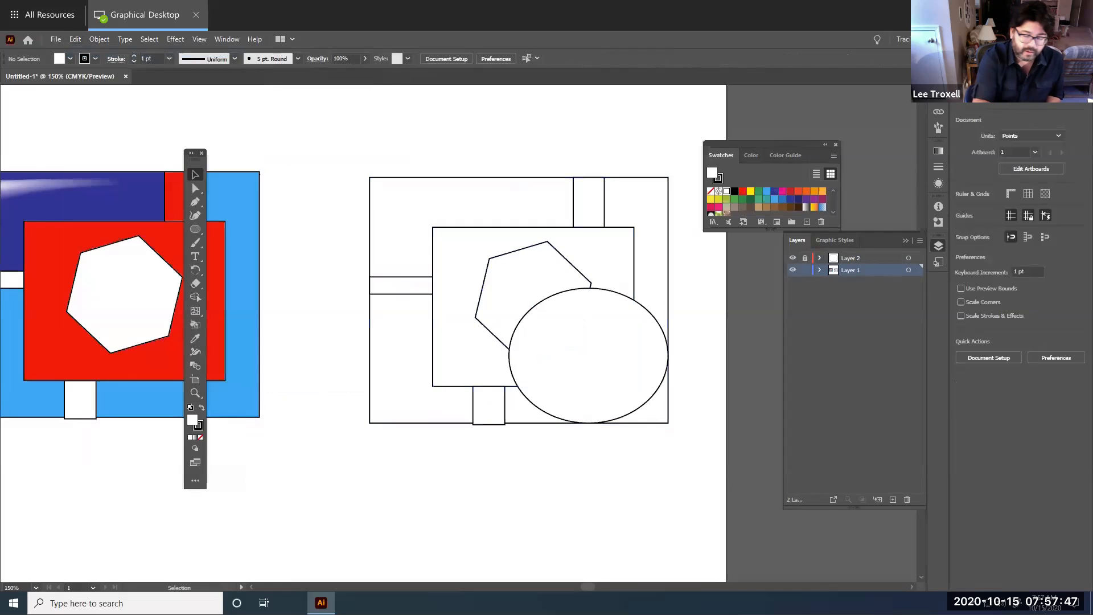
# Unlock Layer 2, select all shapes of the uncolored drawing including the ellipse, and make them one Live Paint group
pyautogui.click(805, 258)
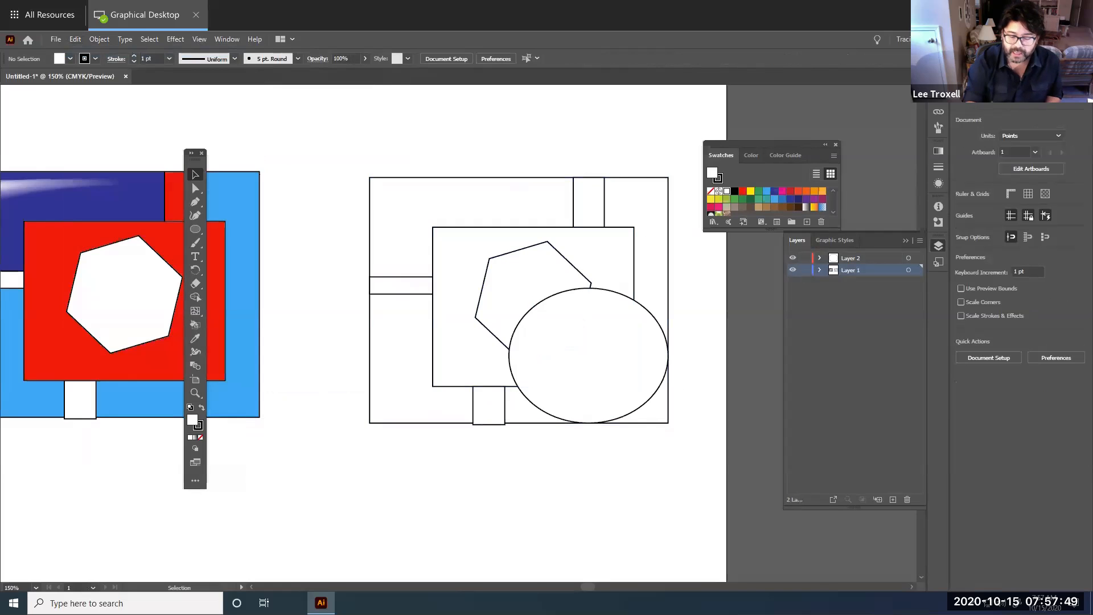
pyautogui.moveTo(318, 143)
pyautogui.mouseDown()
pyautogui.moveTo(676, 425)
pyautogui.moveTo(700, 474)
pyautogui.mouseUp()
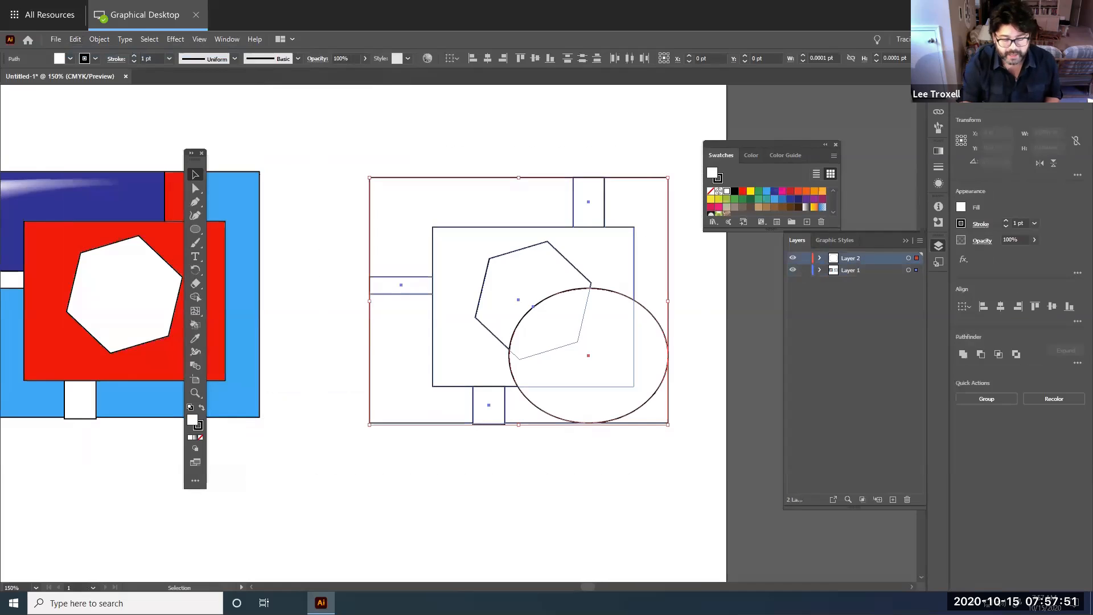
pyautogui.moveTo(188, 152); pyautogui.dragTo(706, 455)
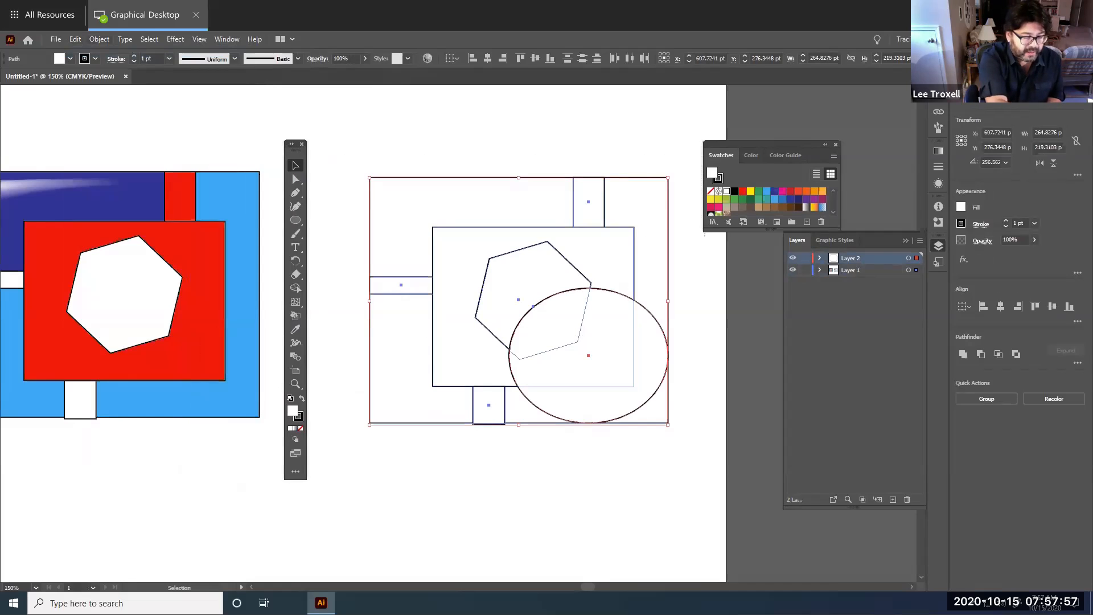
pyautogui.click(99, 39)
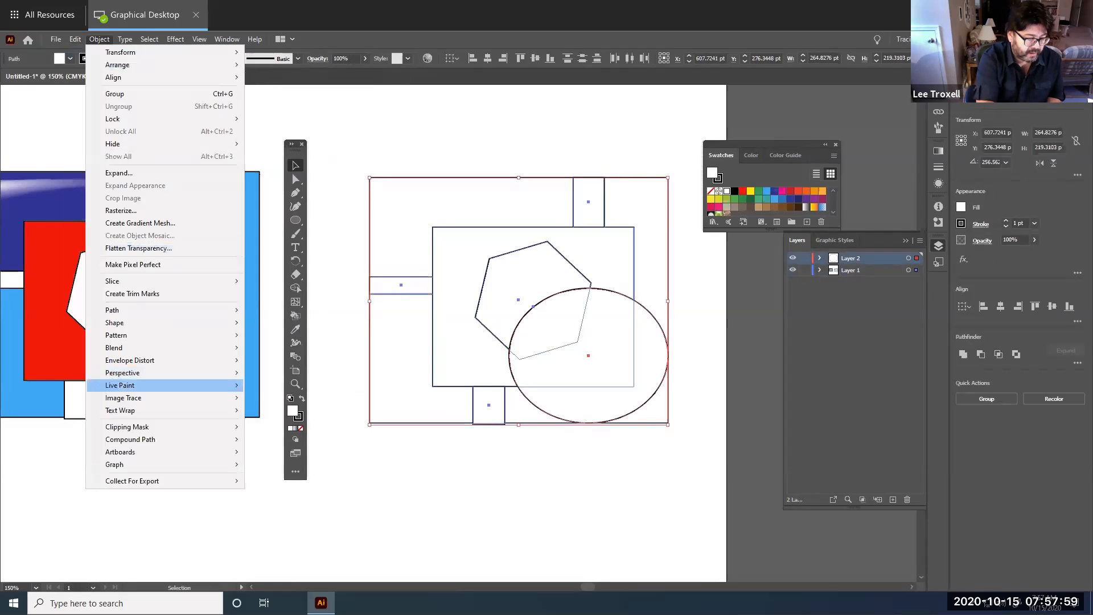
pyautogui.moveTo(170, 385)
pyautogui.click(273, 386)
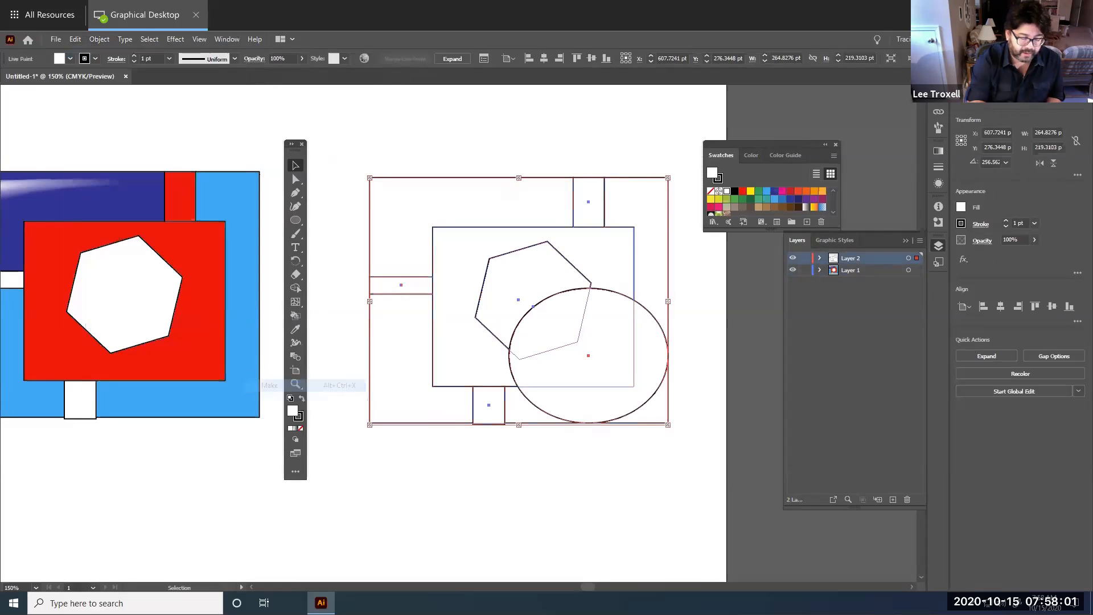
# With Live Paint Bucket, paint the ellipse's overlap with the inner rectangle orange-red and its overlap with the hexagon yellow
pyautogui.click(296, 316)
pyautogui.click(798, 191)
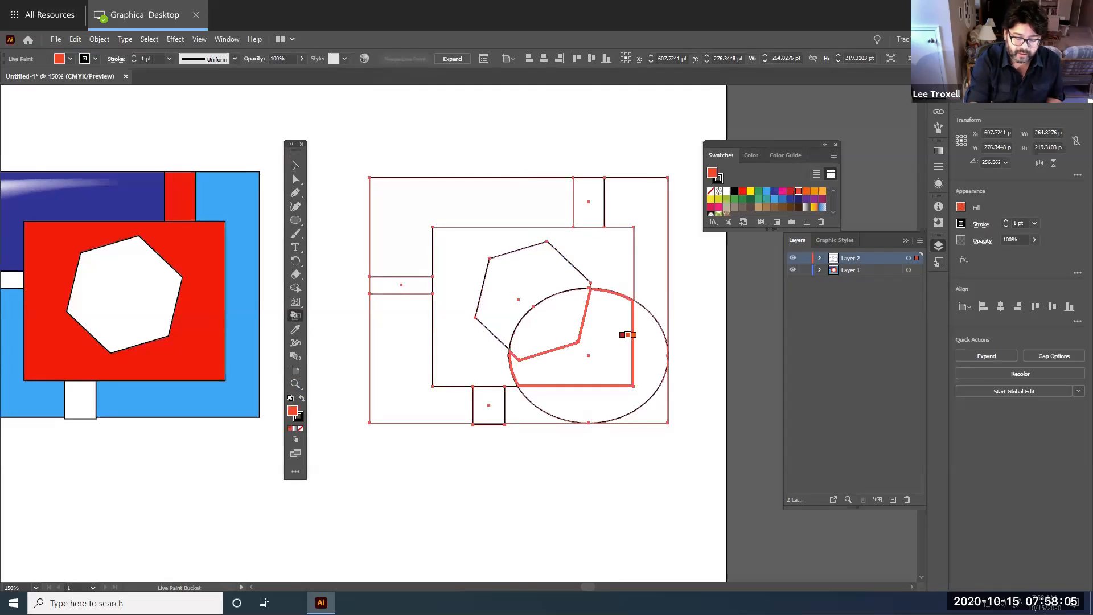
pyautogui.click(621, 336)
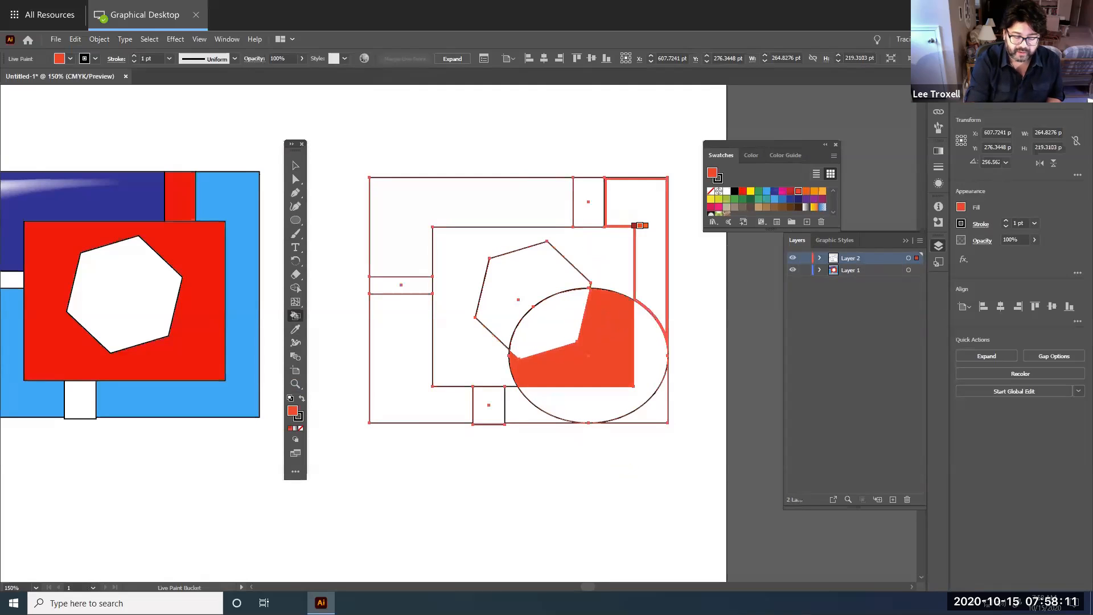
pyautogui.click(750, 192)
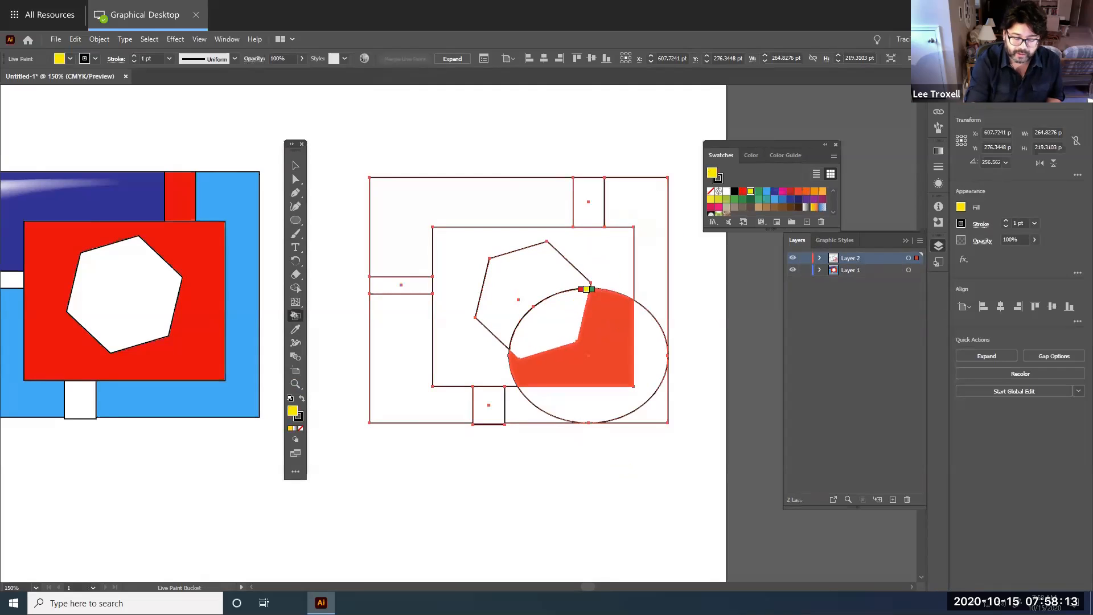
pyautogui.click(561, 319)
# Live-paint all faces inside the ellipse red and the narrow horizontal bar at the drawing's left edge yellow
pyautogui.click(790, 191)
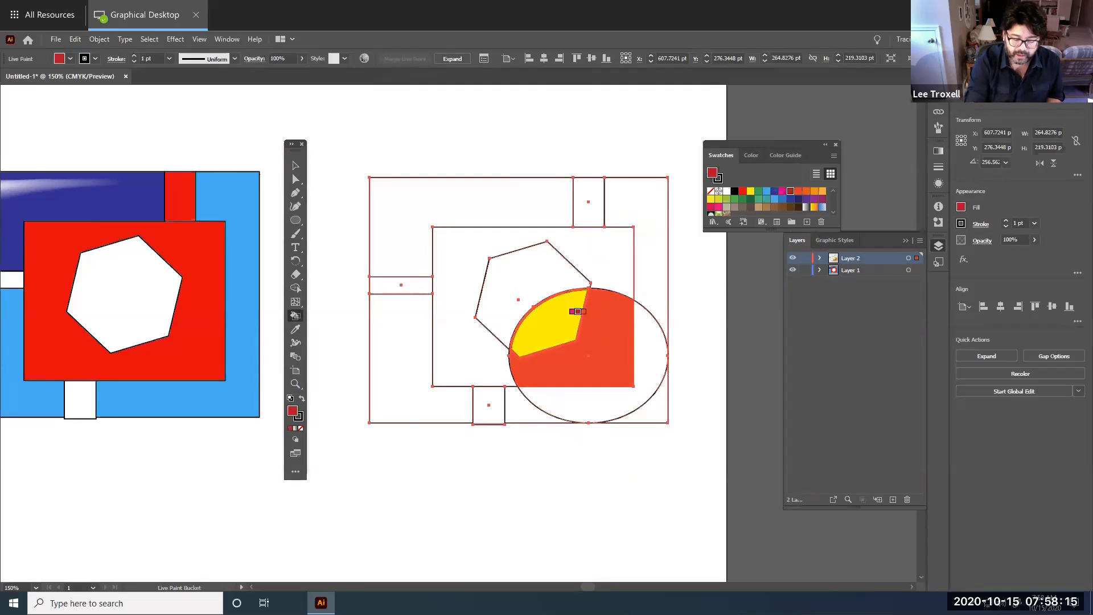
pyautogui.click(575, 312)
pyautogui.click(742, 191)
pyautogui.click(561, 311)
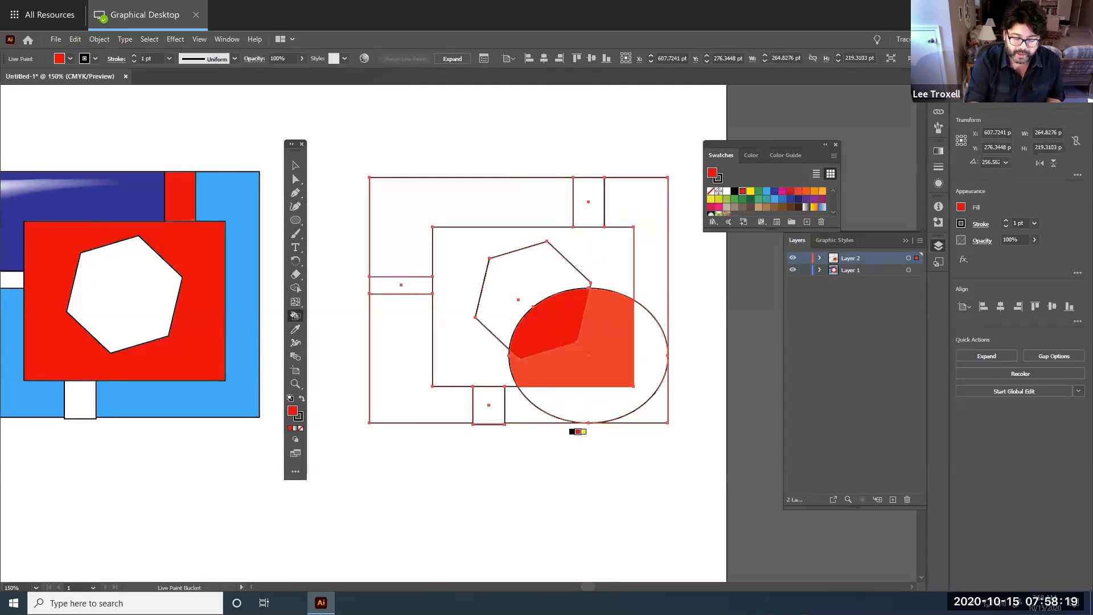
pyautogui.click(597, 371)
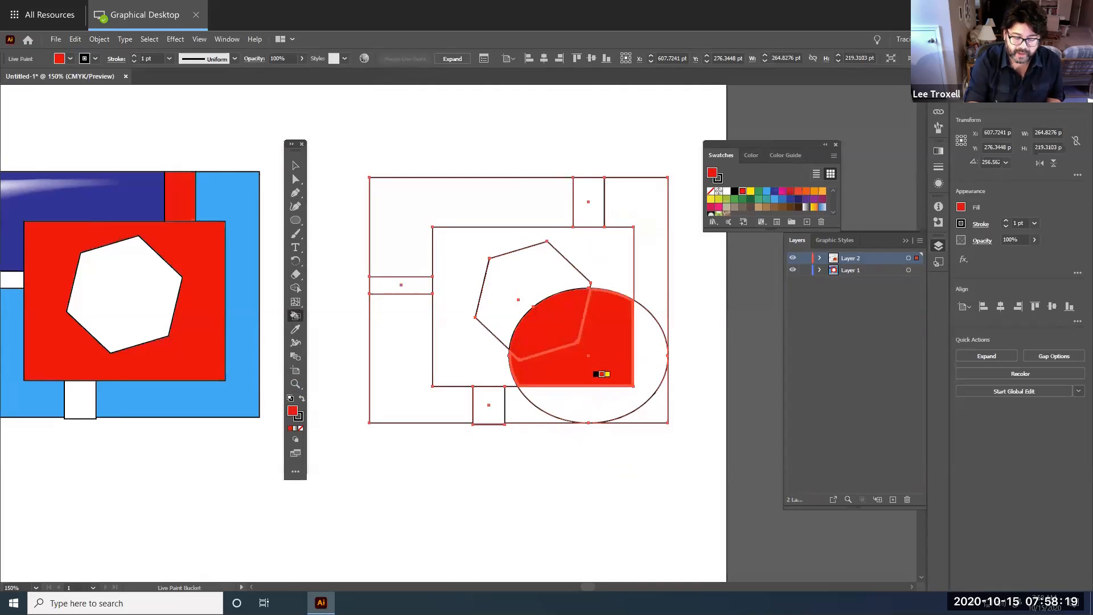
pyautogui.click(597, 405)
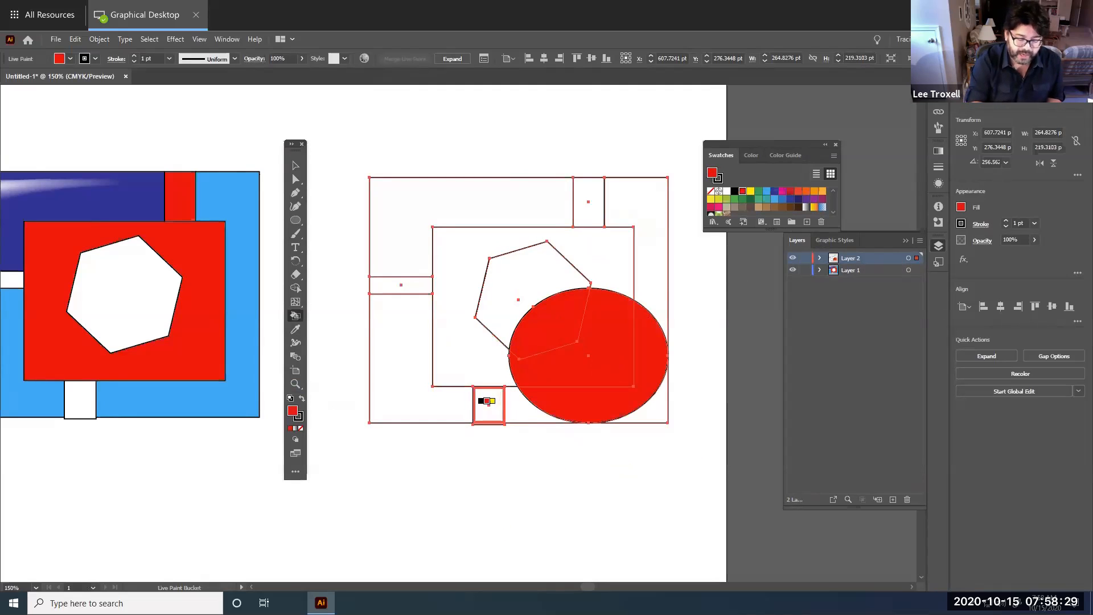
pyautogui.press('Right')
pyautogui.click(402, 285)
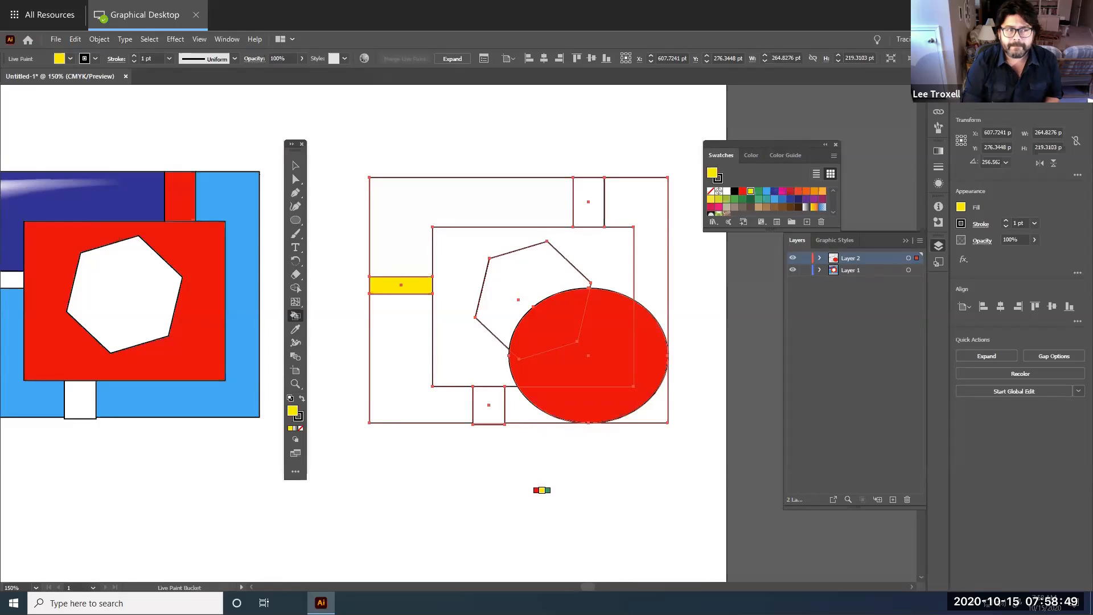
# Select the whole Live Paint group, move it up to free space beneath it, and deselect it
pyautogui.press('v')
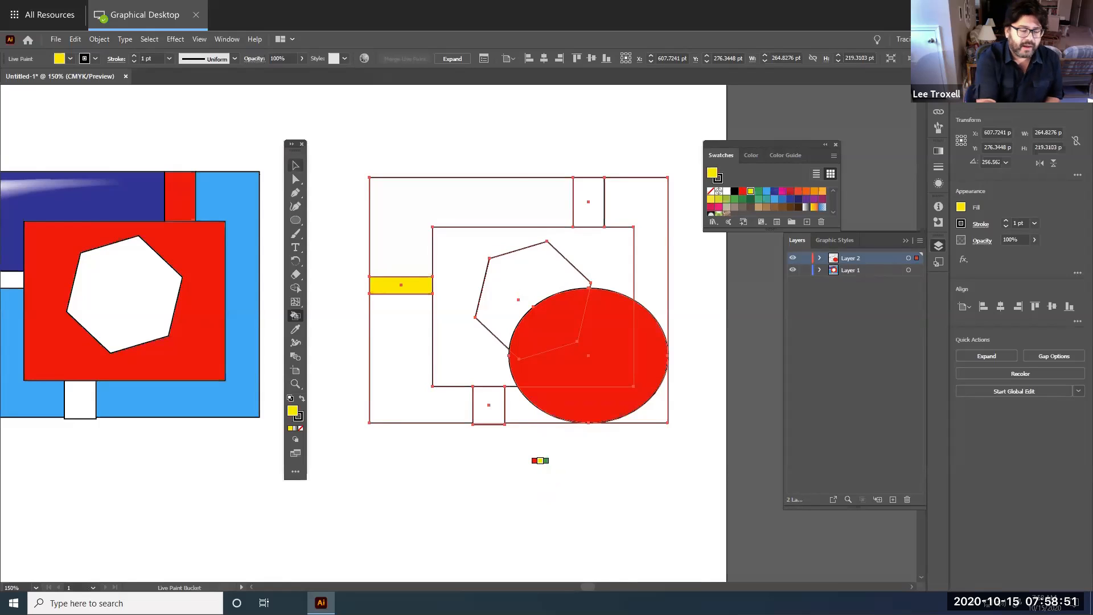
pyautogui.press('v')
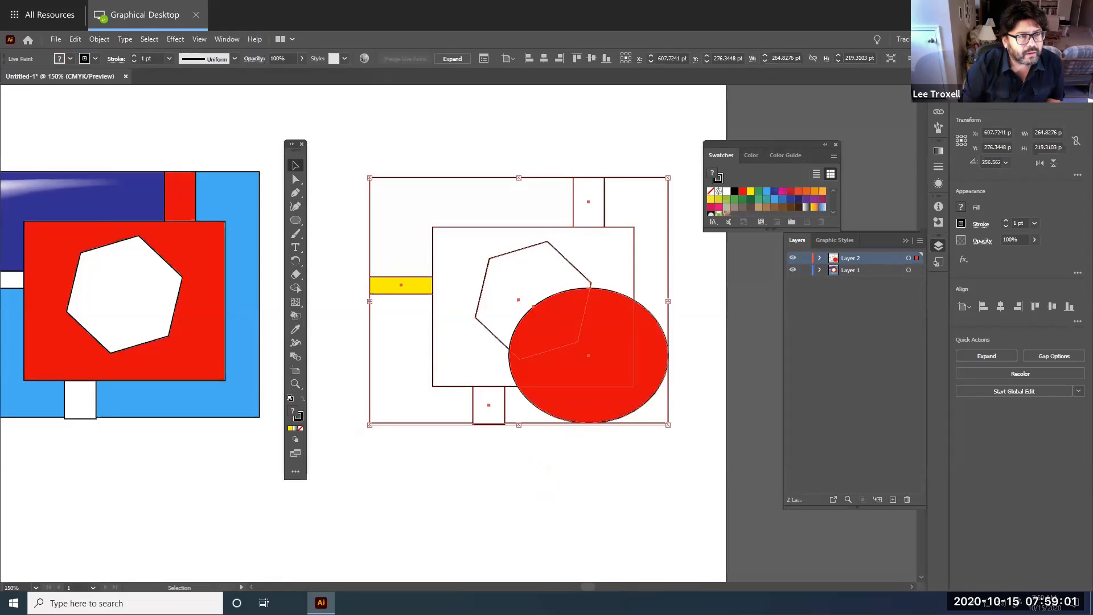
pyautogui.click(350, 154)
pyautogui.moveTo(350, 154); pyautogui.dragTo(706, 463)
pyautogui.moveTo(650, 383); pyautogui.dragTo(655, 297)
pyautogui.hotkey('ctrl', 'shift', 'a')
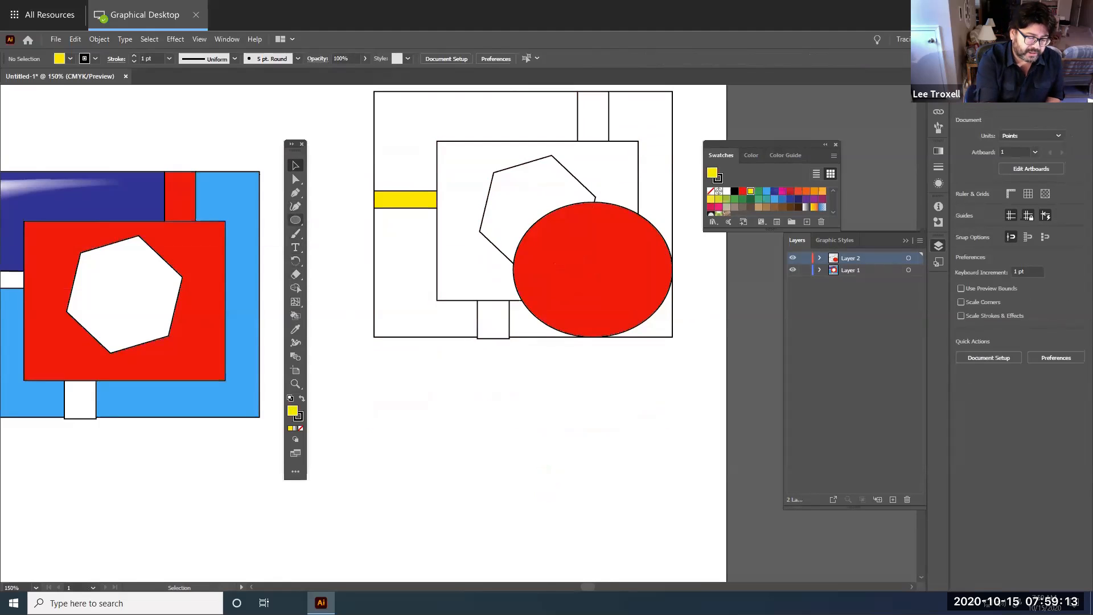
# Draw a yellow circle about 58 pt across below the Live Paint group, and delete the second, larger circle drawn beside it
pyautogui.click(295, 220)
pyautogui.moveTo(397, 454); pyautogui.dragTo(462, 519)
pyautogui.moveTo(539, 470); pyautogui.dragTo(601, 532)
pyautogui.press('v')
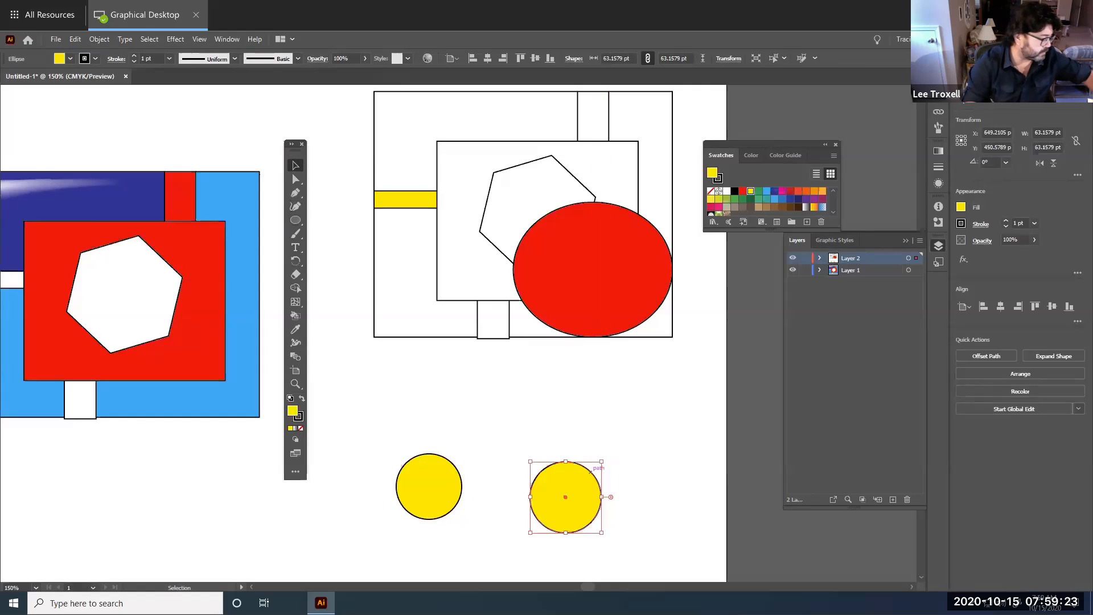
pyautogui.press('Delete')
# Duplicate the yellow circle and place the copy level with the original, a short distance to its right
pyautogui.click(438, 490)
pyautogui.press('a')
pyautogui.hotkey('ctrl', 'c')
pyautogui.hotkey('ctrl', 'v')
pyautogui.moveTo(449, 357); pyautogui.dragTo(538, 511)
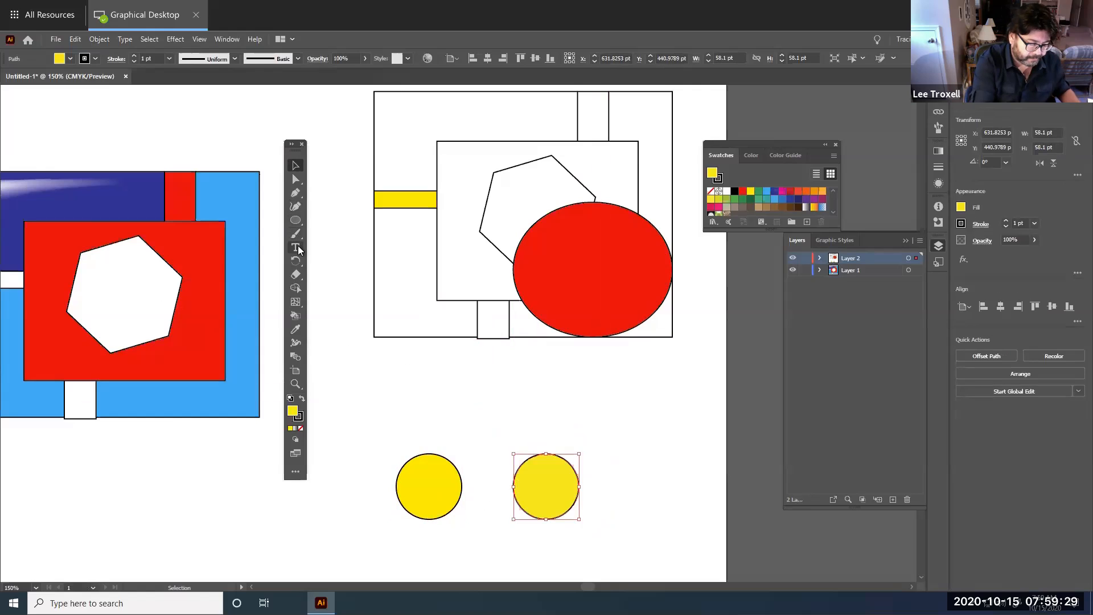
# Draw three overlapping ellipses over the circles as a car body: a large central one and a flatter one over each wheel
pyautogui.click(295, 220)
pyautogui.moveTo(417, 397); pyautogui.dragTo(554, 506)
pyautogui.moveTo(391, 456); pyautogui.dragTo(490, 505)
pyautogui.moveTo(503, 447); pyautogui.dragTo(600, 510)
# Select the three car-body ellipses and unite them into one shape with Pathfinder
pyautogui.click(295, 165)
pyautogui.moveTo(400, 403); pyautogui.dragTo(545, 449)
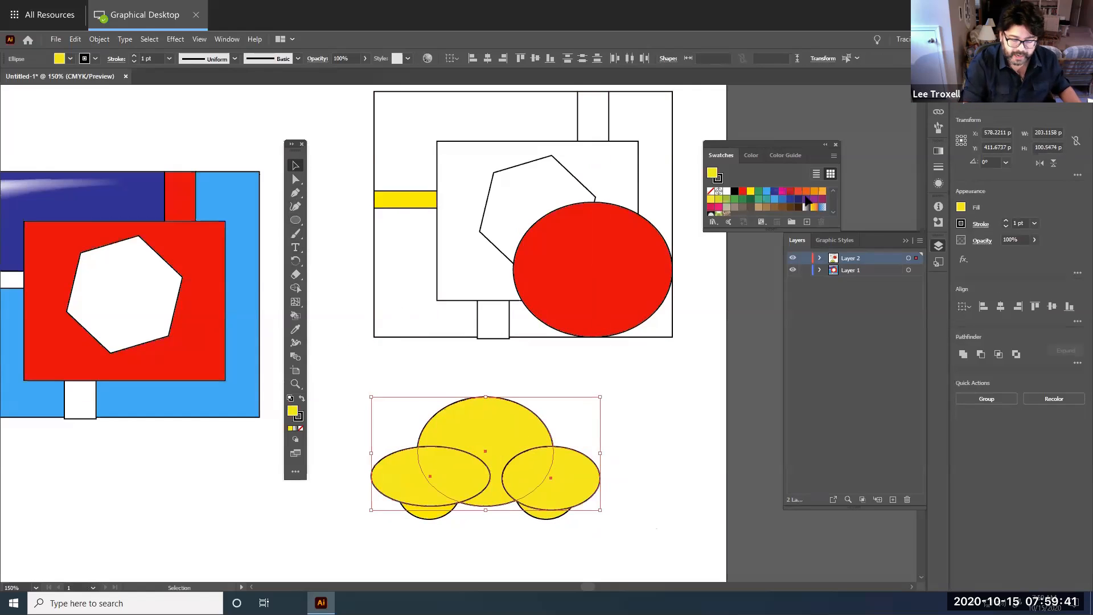
pyautogui.click(231, 40)
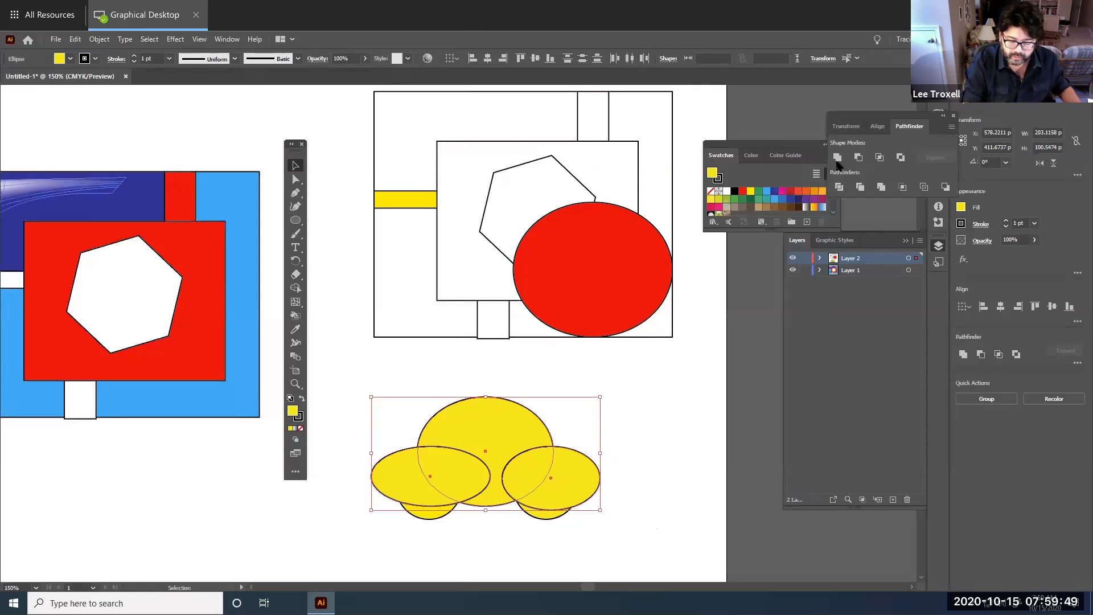
pyautogui.click(837, 157)
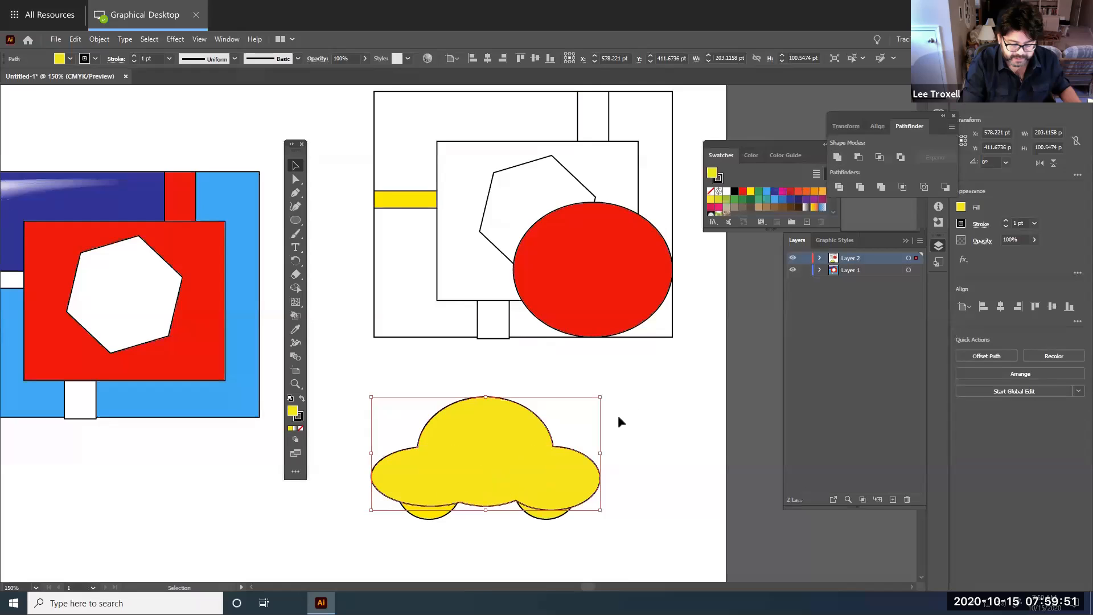
# Send the united car body to the back, behind the two wheel circles, and deselect it
pyautogui.click(101, 39)
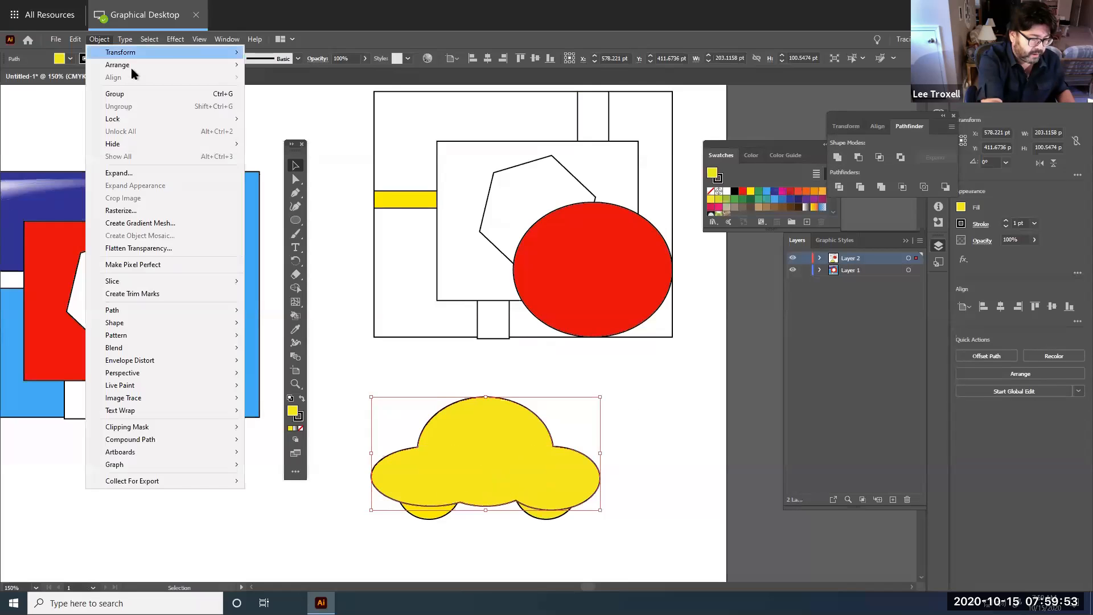
pyautogui.moveTo(136, 66)
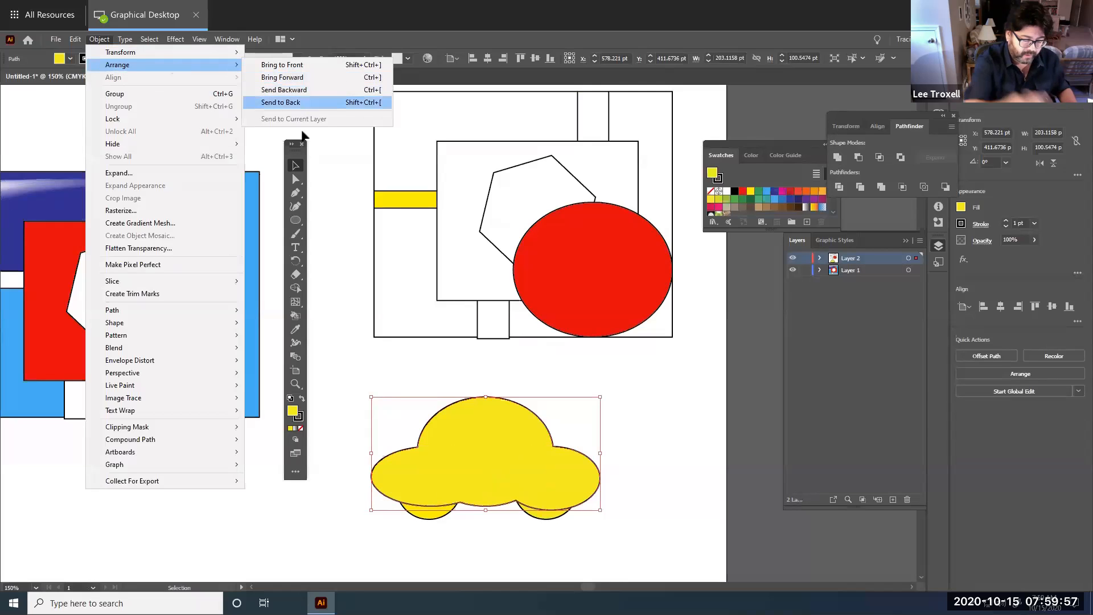
pyautogui.click(308, 102)
pyautogui.click(636, 519)
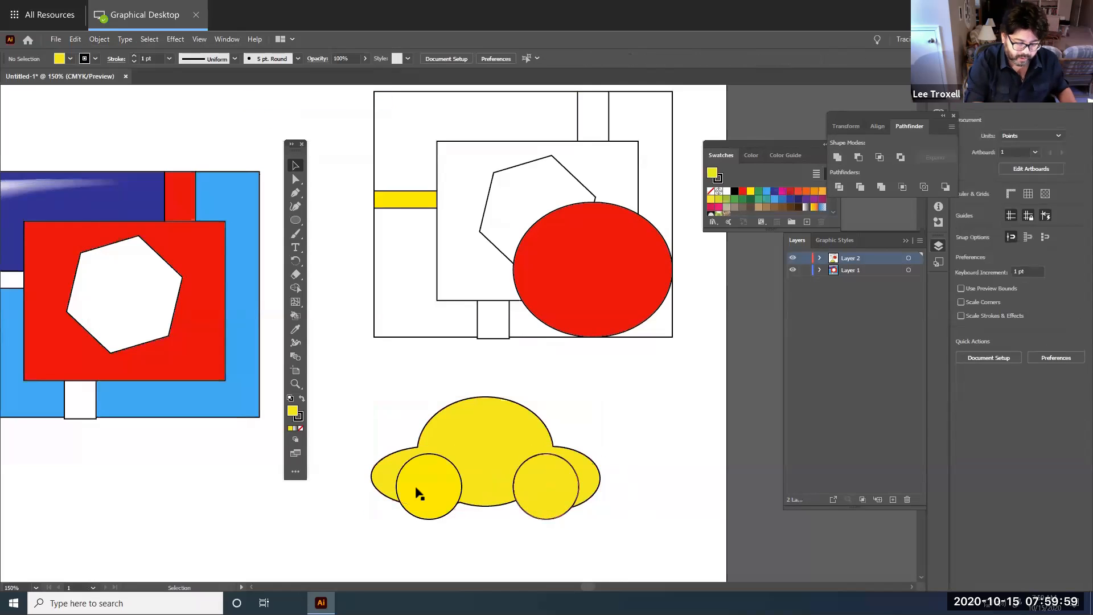
# Apply the default white fill and black stroke to the car body and both wheels
pyautogui.moveTo(585, 533); pyautogui.dragTo(334, 426)
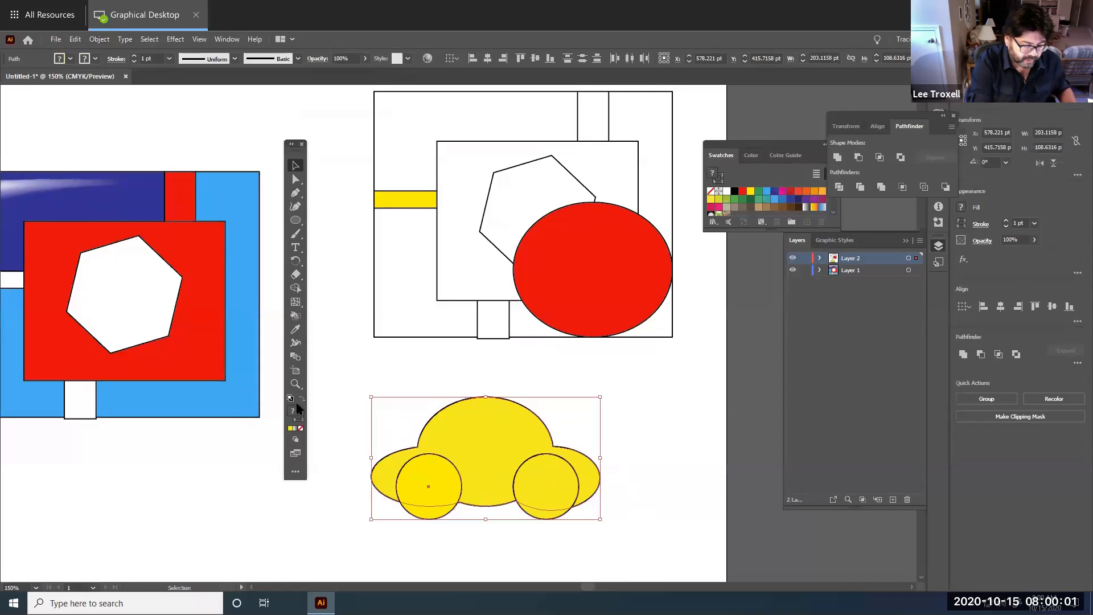
pyautogui.press('d')
pyautogui.click(594, 522)
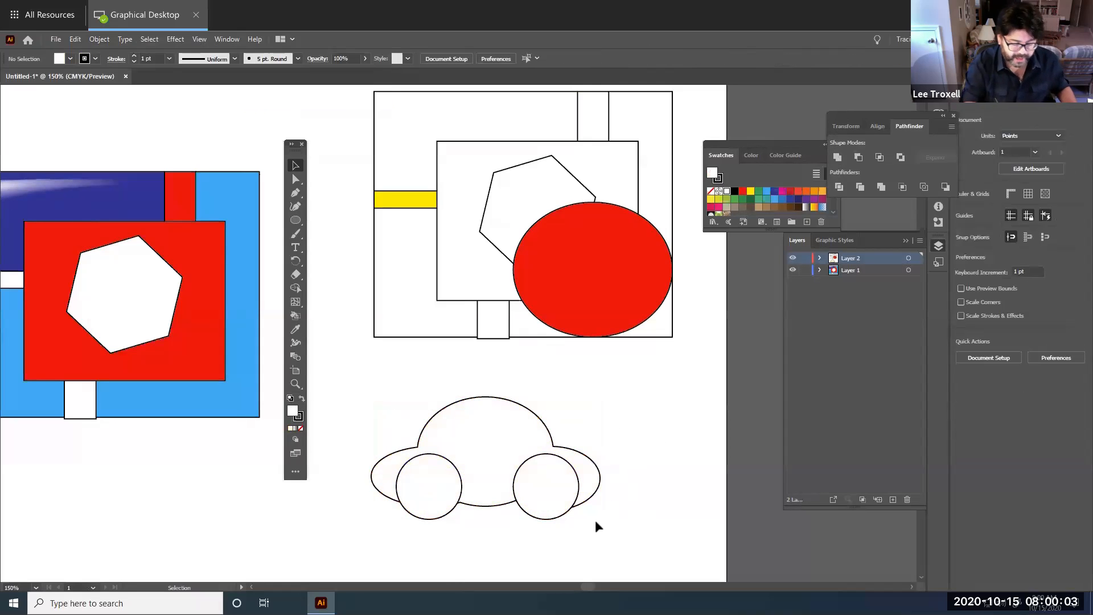
# Draw two curved Pen lines from the car's roof down to the notches where the cabin meets the front and rear
pyautogui.click(296, 193)
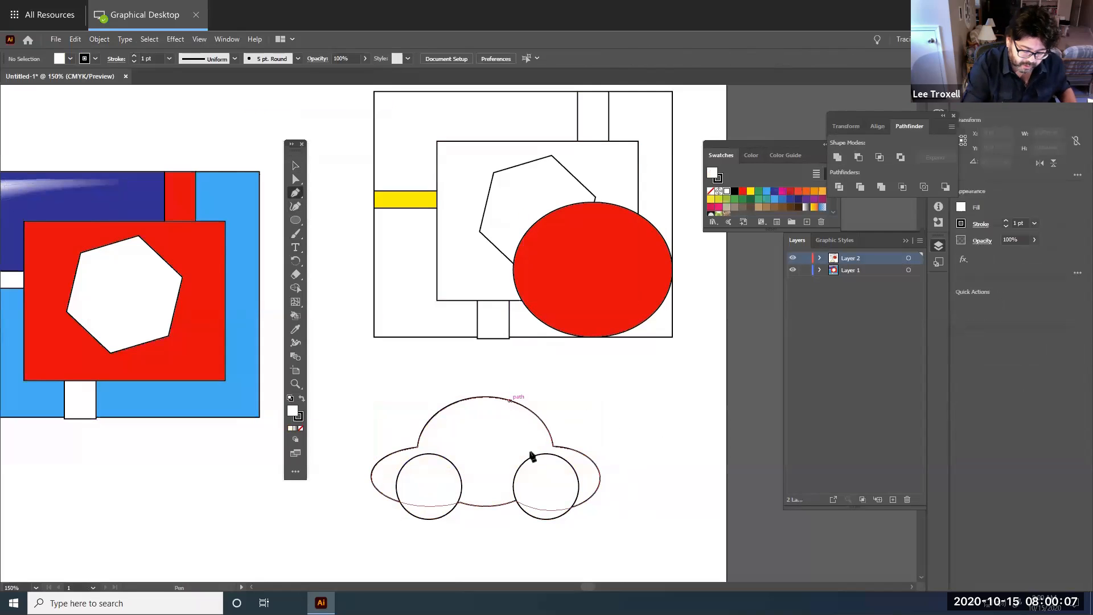
pyautogui.click(509, 400)
pyautogui.moveTo(552, 446); pyautogui.dragTo(607, 451)
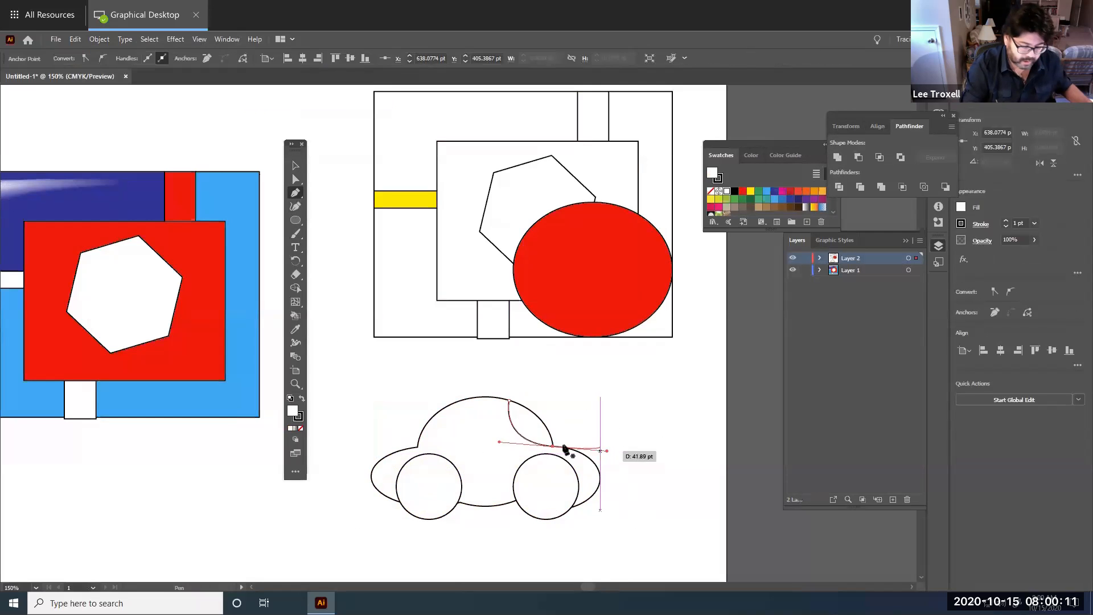
pyautogui.press('Escape')
pyautogui.click(458, 401)
pyautogui.moveTo(418, 446); pyautogui.dragTo(397, 453)
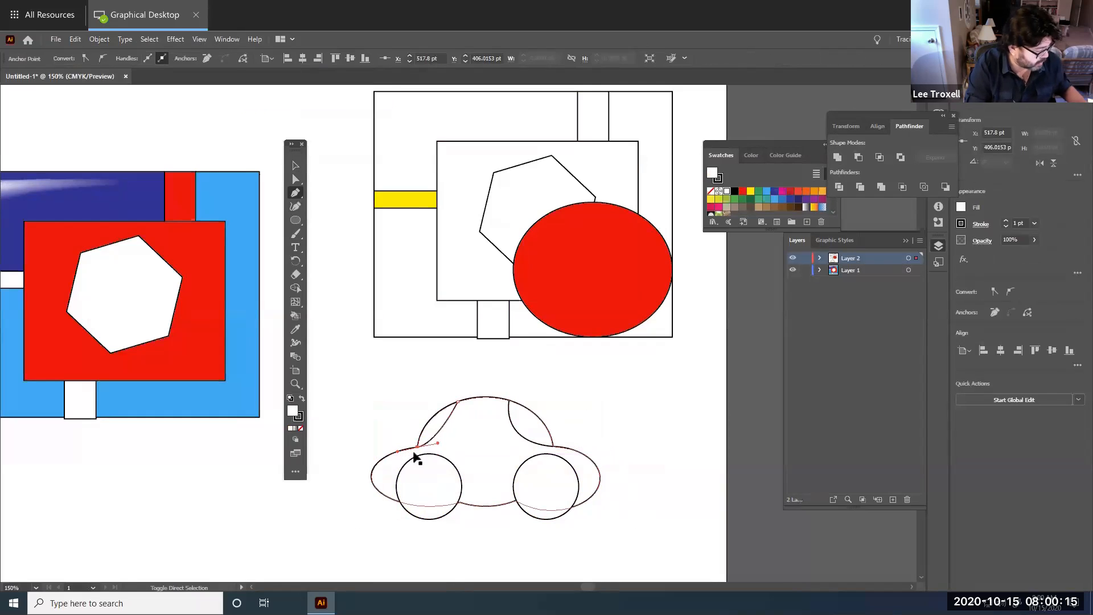
# Draw a curved door line from the roof to the car's lower edge and a closed, rounded side window beside it
pyautogui.moveTo(457, 402); pyautogui.dragTo(484, 521)
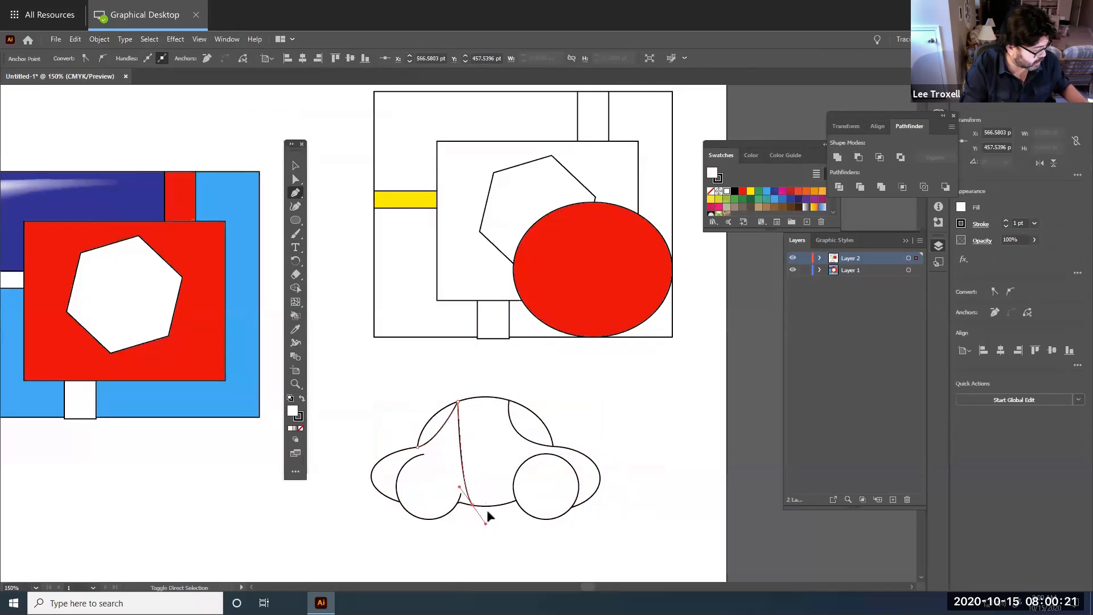
pyautogui.click(461, 405)
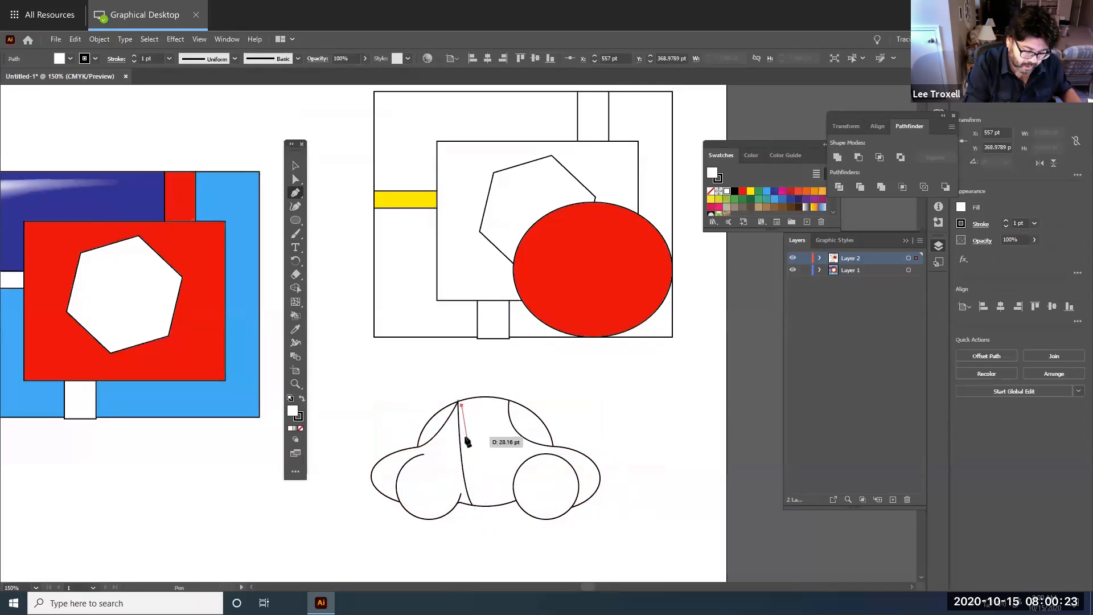
pyautogui.moveTo(471, 443); pyautogui.dragTo(507, 436)
pyautogui.click(508, 437)
pyautogui.click(502, 406)
pyautogui.moveTo(462, 405); pyautogui.dragTo(431, 414)
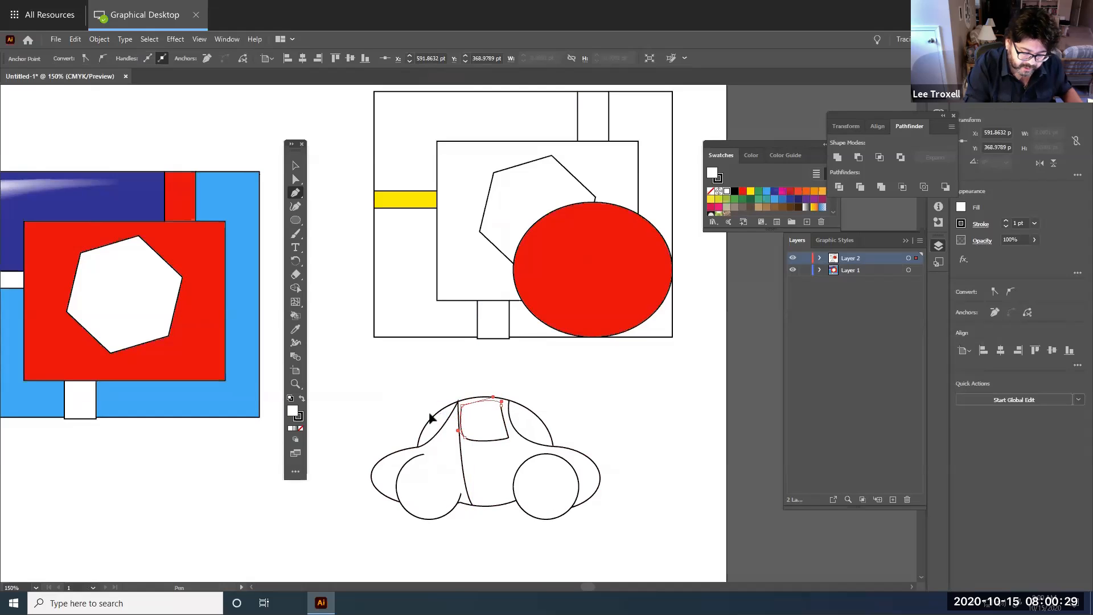
pyautogui.keyDown('ctrl'); pyautogui.click(584, 387); pyautogui.keyUp('ctrl')
# Select all of the car's shapes and set their fill to None
pyautogui.click(295, 166)
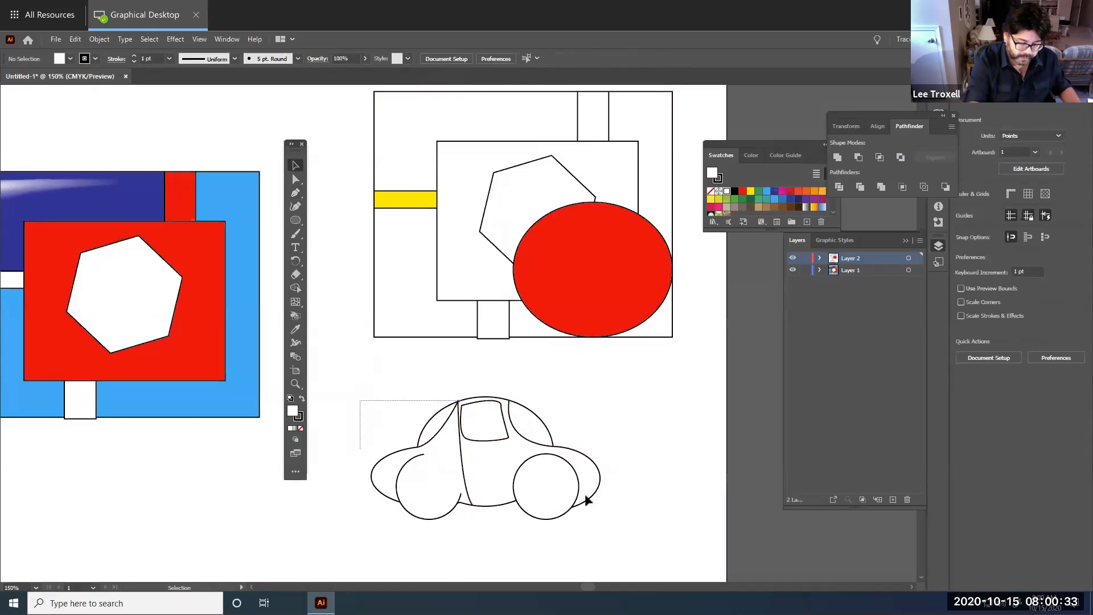
pyautogui.moveTo(586, 493); pyautogui.dragTo(633, 522)
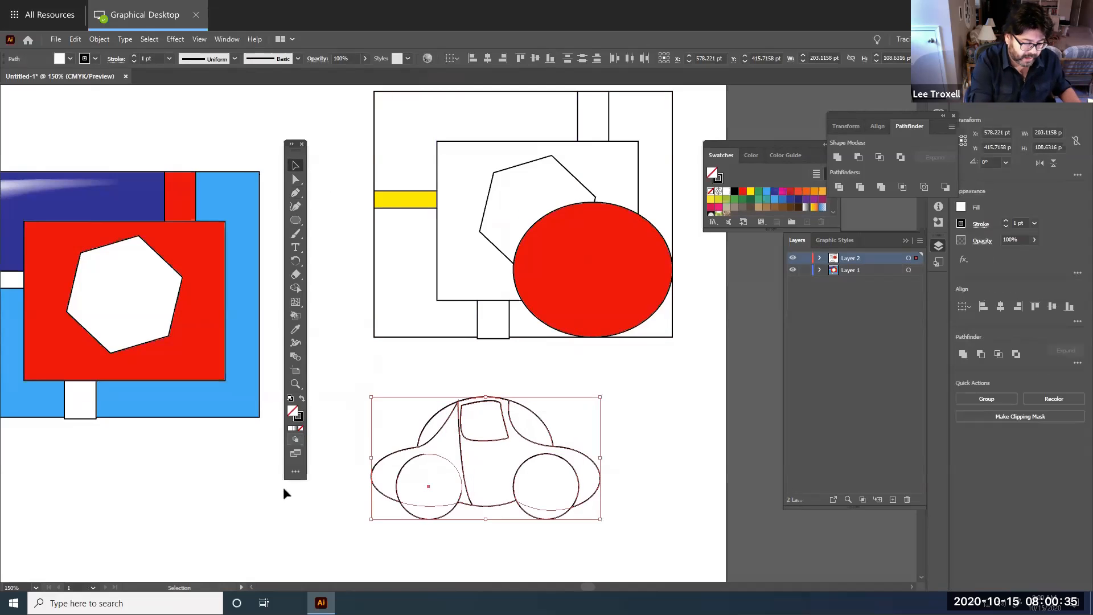
pyautogui.click(450, 530)
pyautogui.click(448, 527)
pyautogui.press('Return')
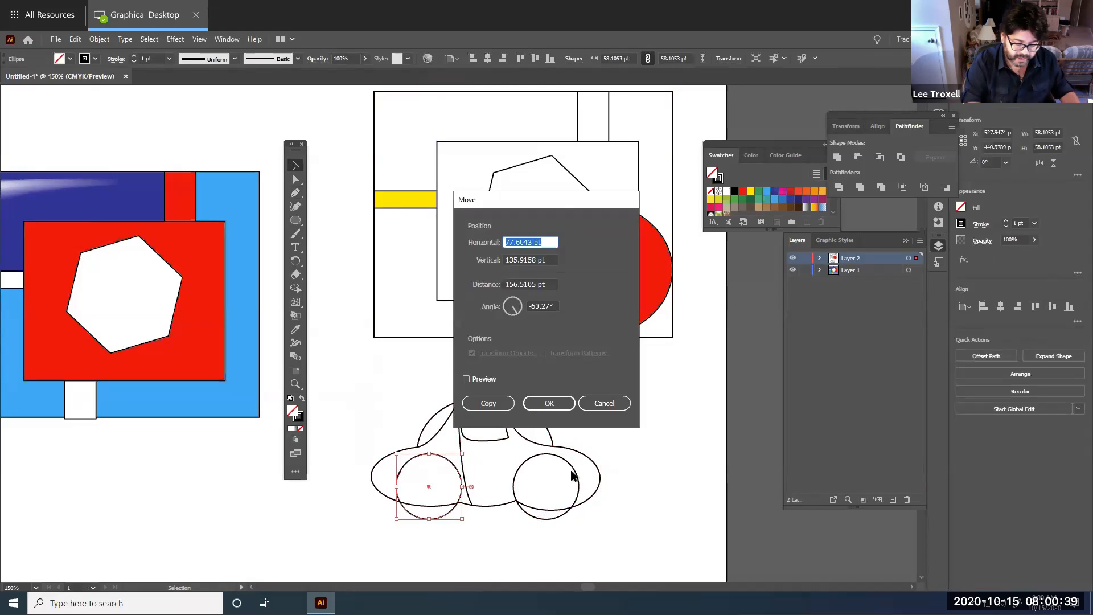
pyautogui.click(549, 403)
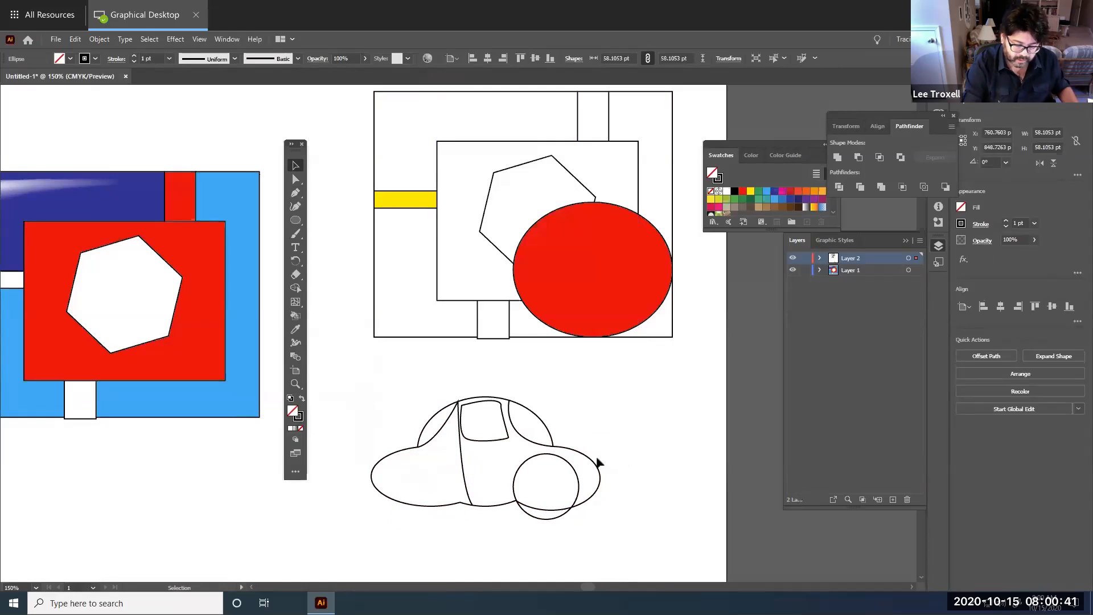
pyautogui.hotkey('ctrl', 'z')
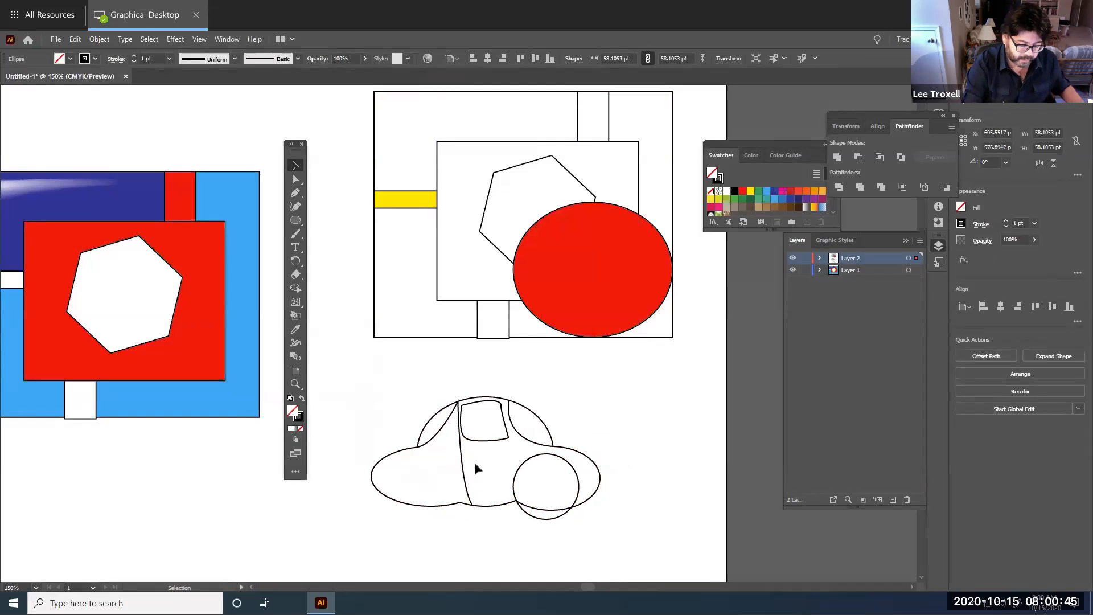
pyautogui.hotkey('ctrl', 'z')
# Apply the default white fill and black stroke to the car's two wheels and deselect them
pyautogui.click(494, 528)
pyautogui.moveTo(396, 526); pyautogui.dragTo(565, 509)
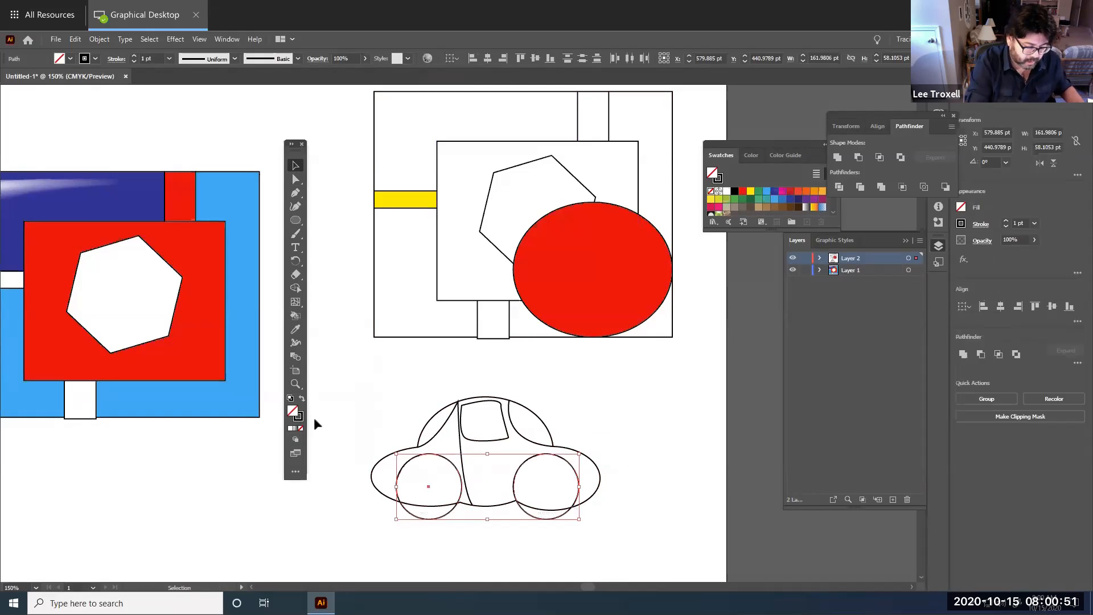
pyautogui.click(290, 397)
pyautogui.click(620, 507)
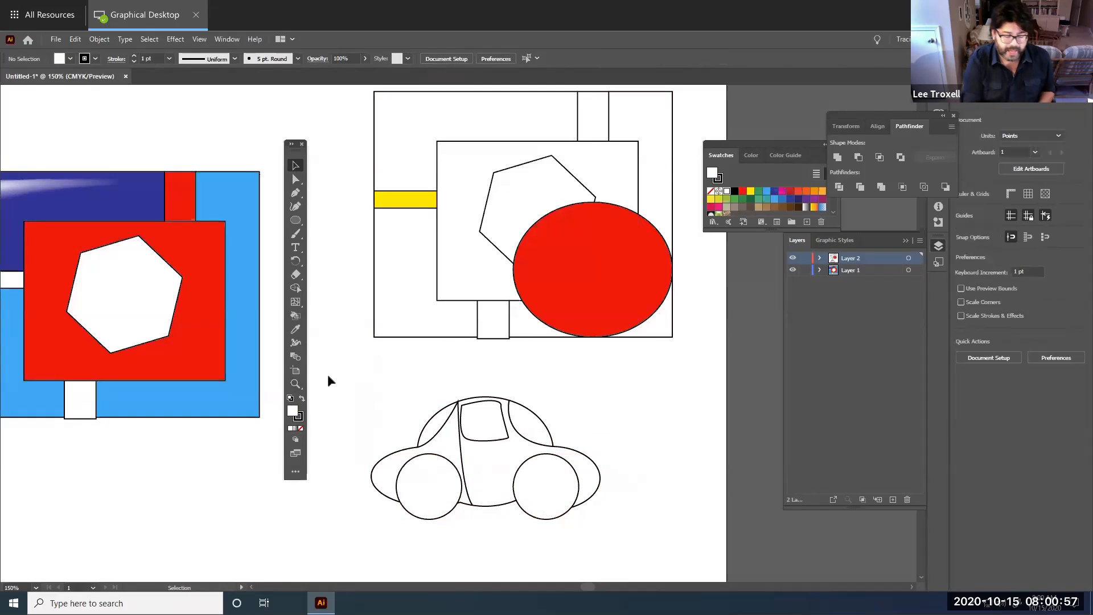
# Make a Live Paint group from all of the car's shapes and lines
pyautogui.moveTo(321, 364); pyautogui.dragTo(641, 542)
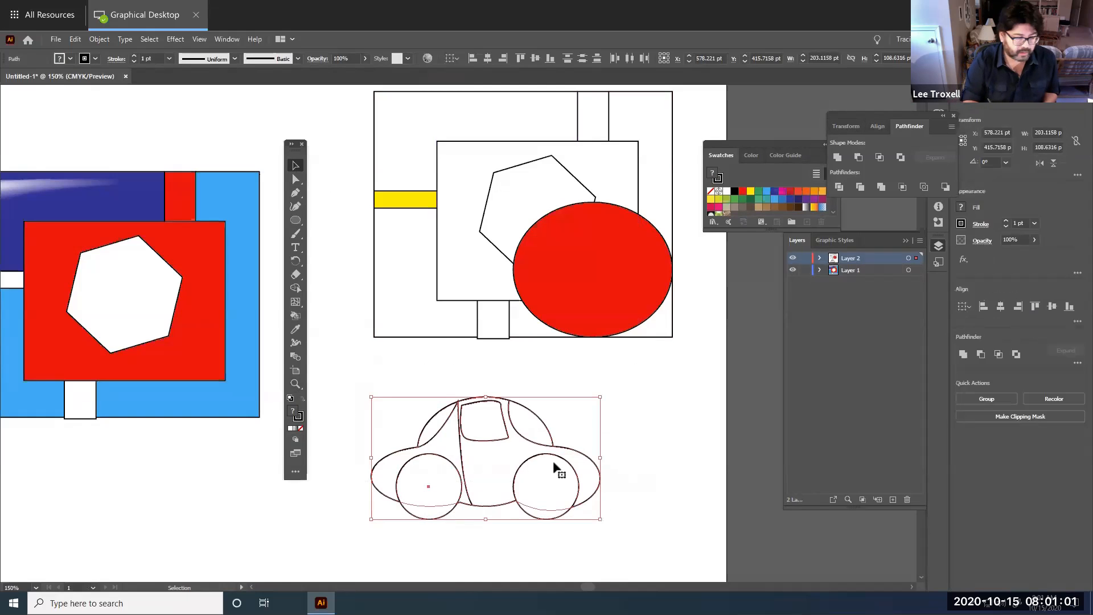
pyautogui.click(99, 39)
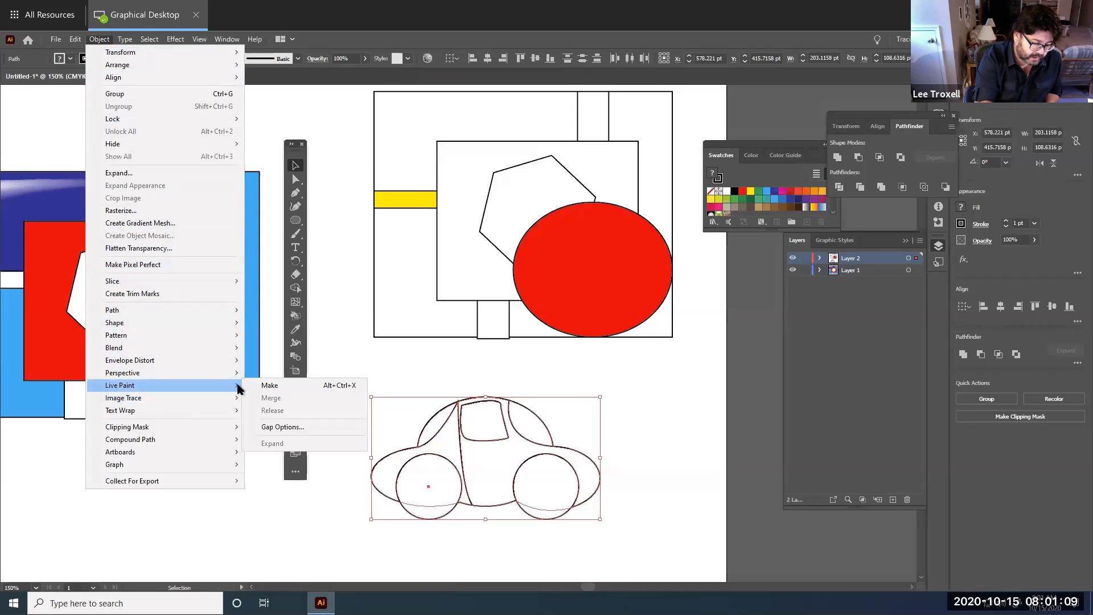
pyautogui.click(271, 387)
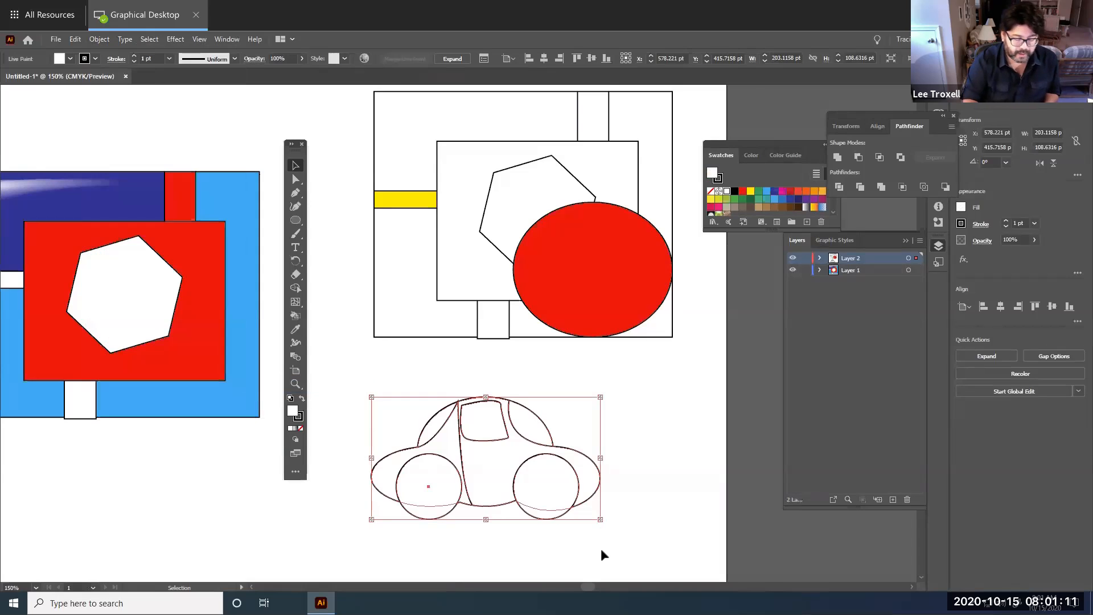
# Paint the car's body sections and door red with the Live Paint Bucket
pyautogui.click(295, 317)
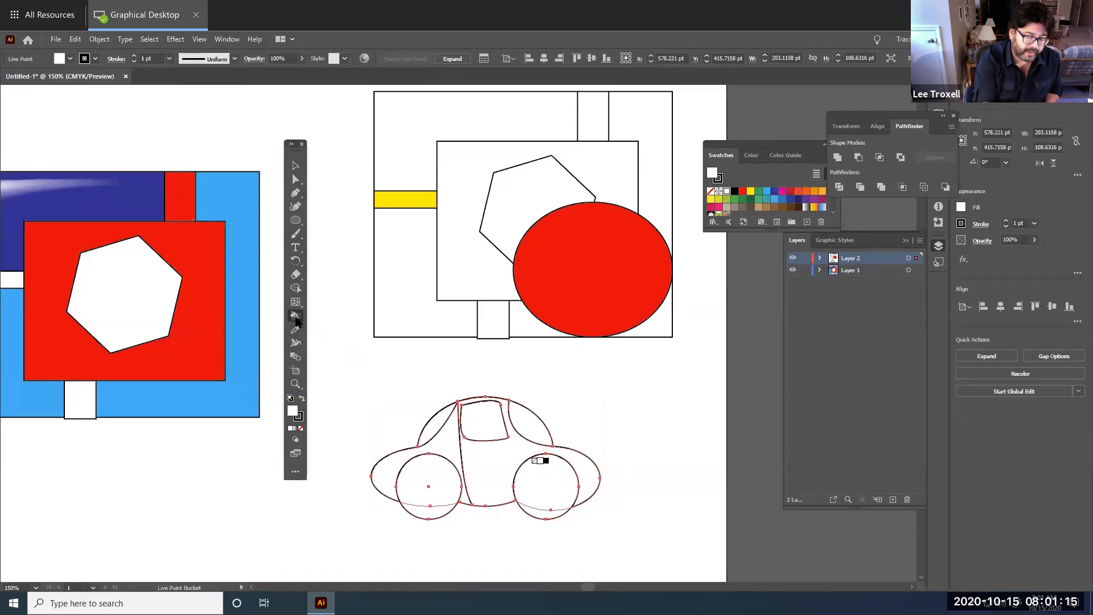
pyautogui.press('Right')
pyautogui.press('Right')
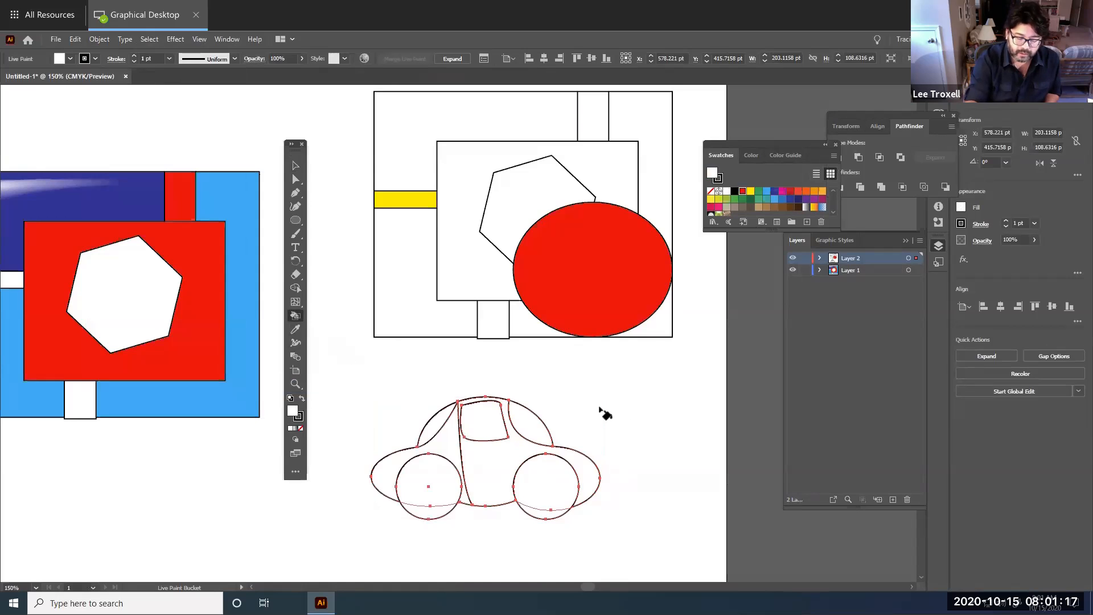
pyautogui.click(586, 478)
pyautogui.click(446, 446)
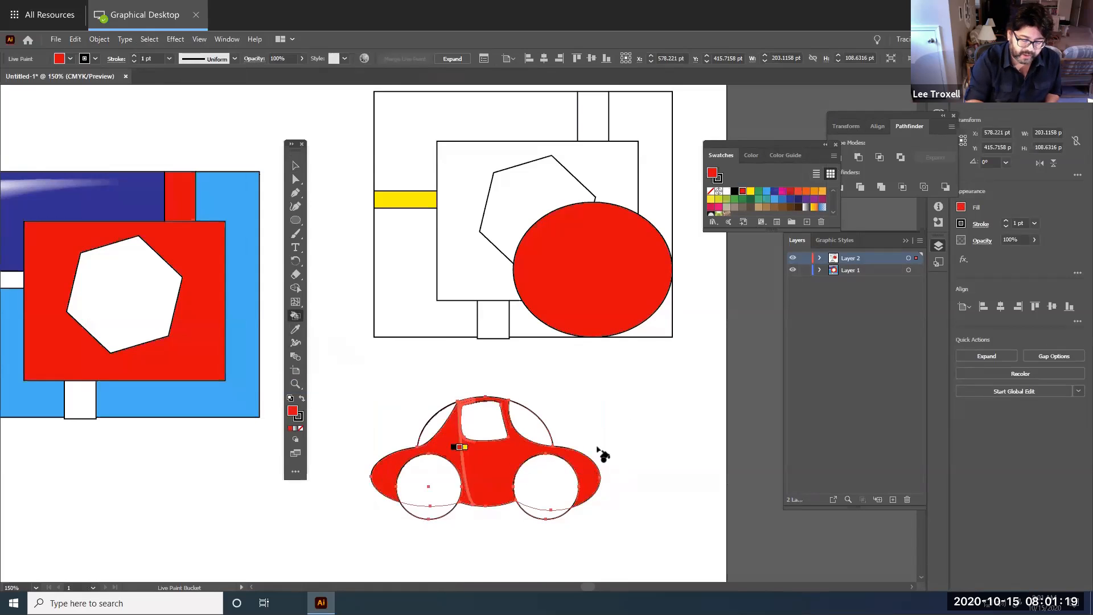
# Paint the car's rear, side and front windows light blue with the Live Paint Bucket
pyautogui.click(767, 193)
pyautogui.click(522, 430)
pyautogui.click(482, 427)
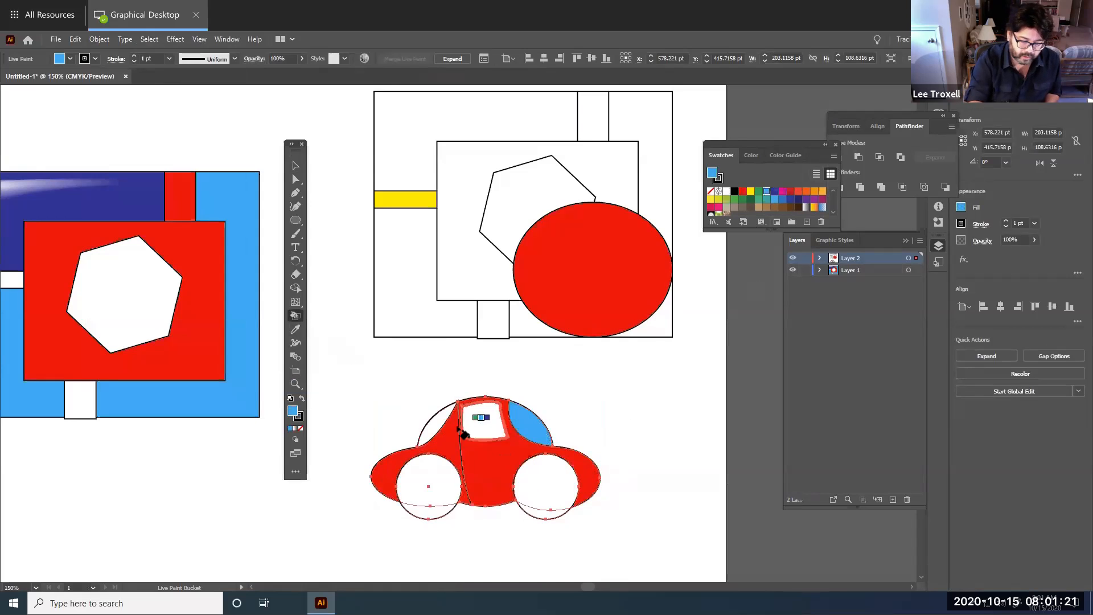
pyautogui.click(437, 432)
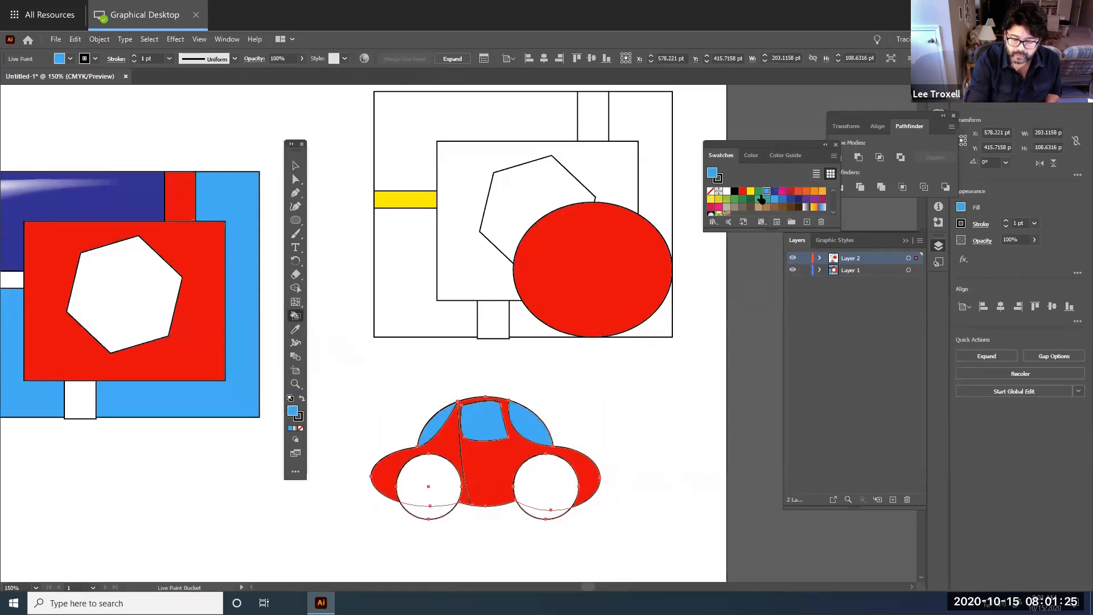
# Paint both wheels black, including the parts that extend below the car's body
pyautogui.click(735, 193)
pyautogui.click(542, 485)
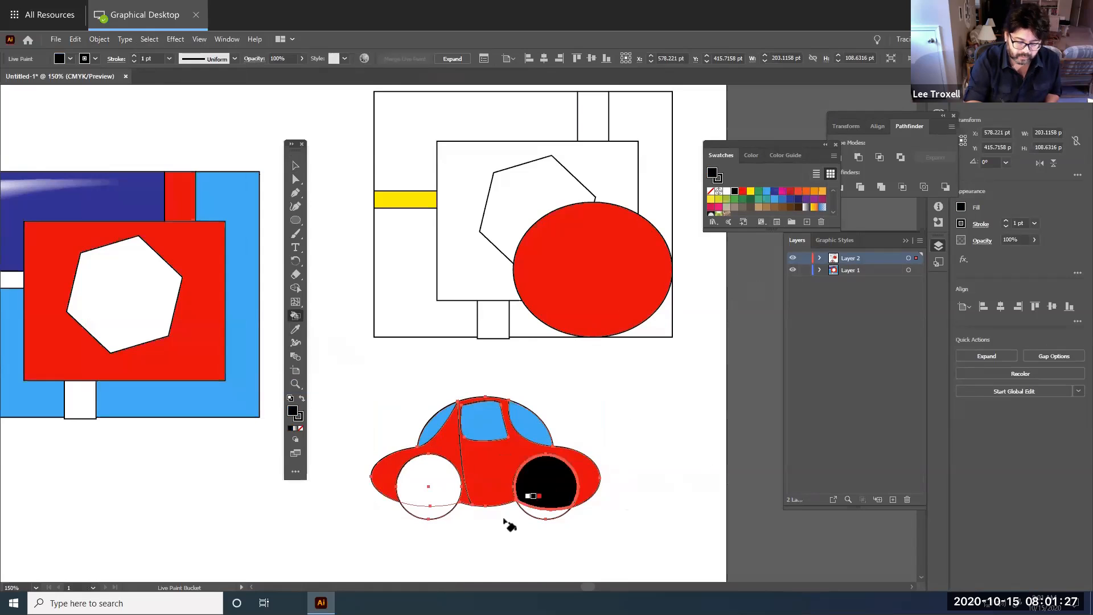
pyautogui.click(427, 503)
pyautogui.click(429, 513)
pyautogui.click(543, 512)
# Examine the painted car's anchor points by selecting the whole group with Direct Selection, and leave it deselected
pyautogui.click(295, 179)
pyautogui.click(617, 476)
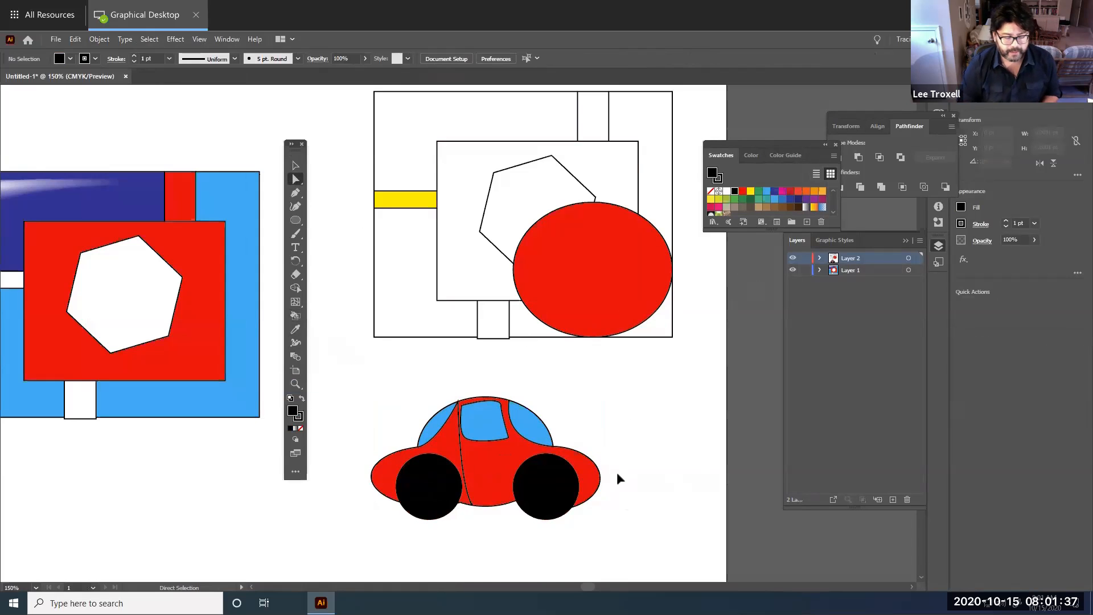
pyautogui.moveTo(345, 385); pyautogui.dragTo(655, 530)
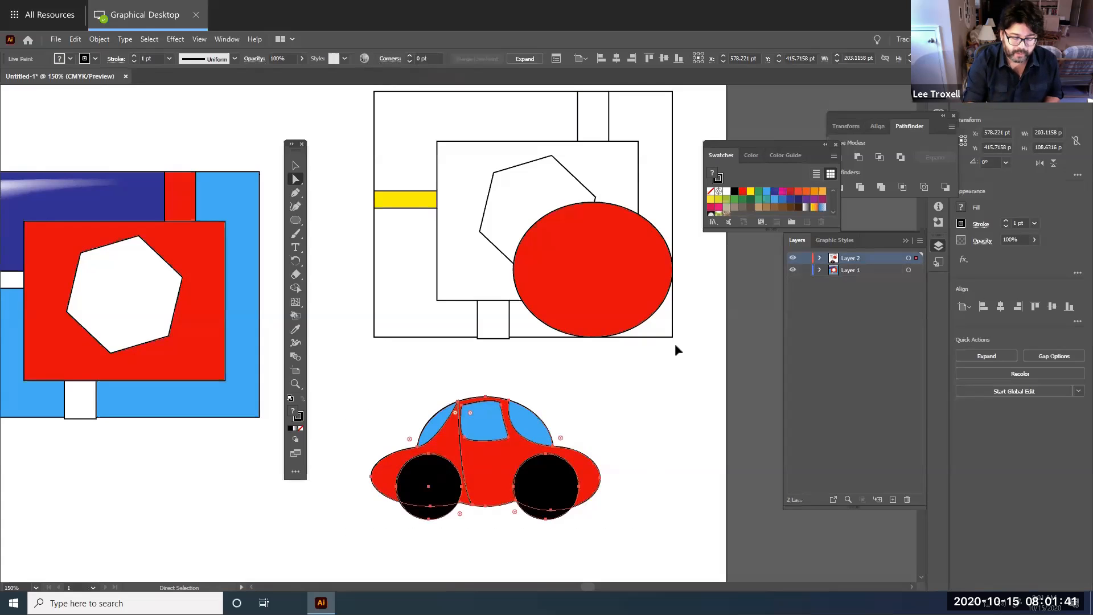
pyautogui.click(650, 443)
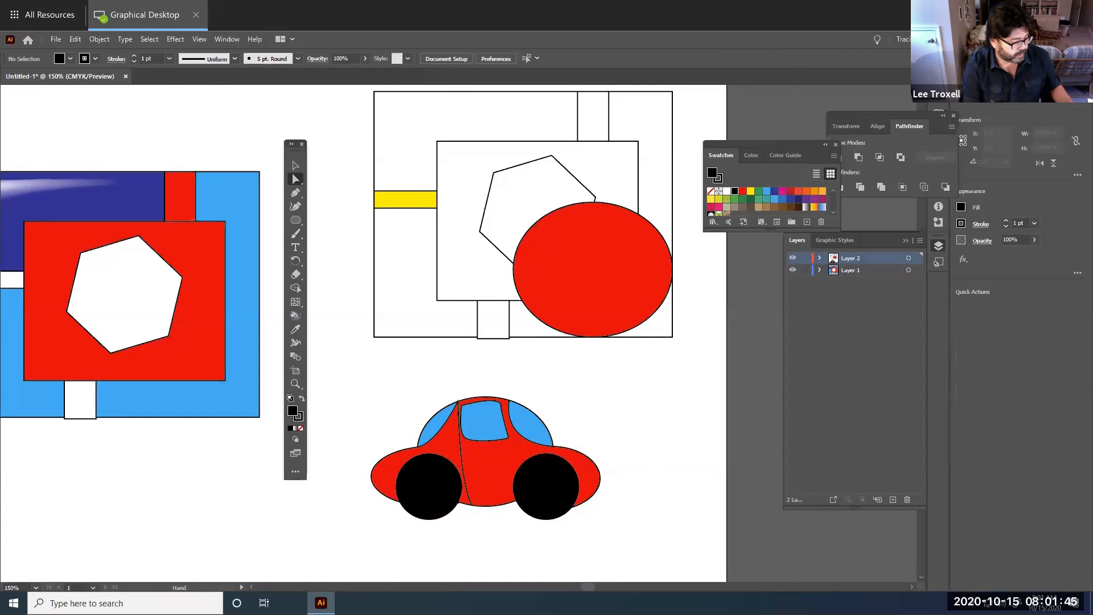
pyautogui.moveTo(568, 448); pyautogui.dragTo(631, 420)
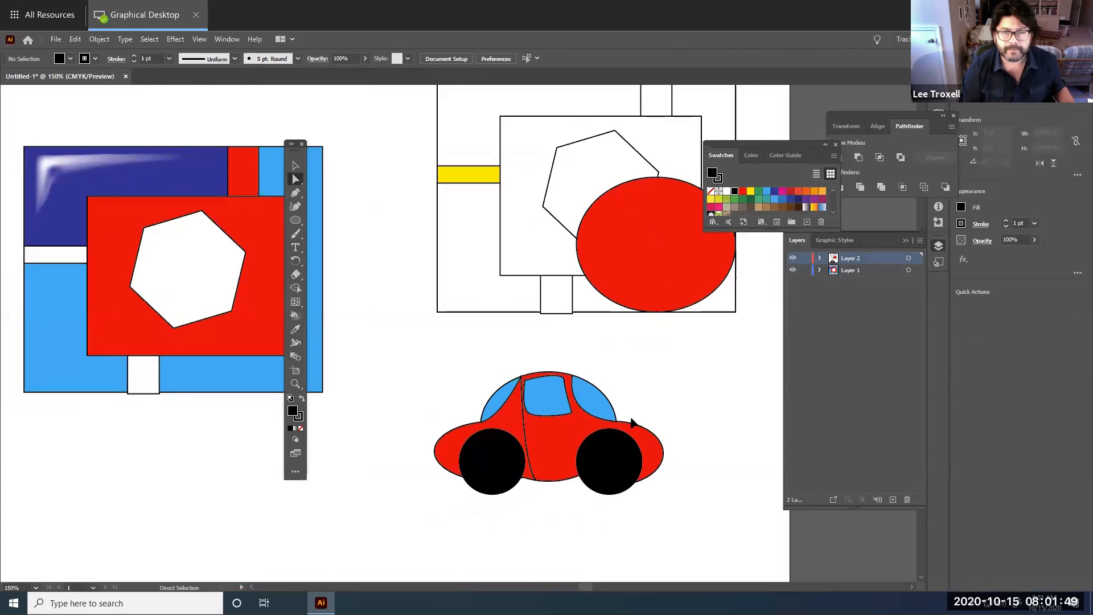
# Create a blank 792 × 612 pt Letter document in CMYK Color and return to the Untitled-1 document
pyautogui.click(56, 40)
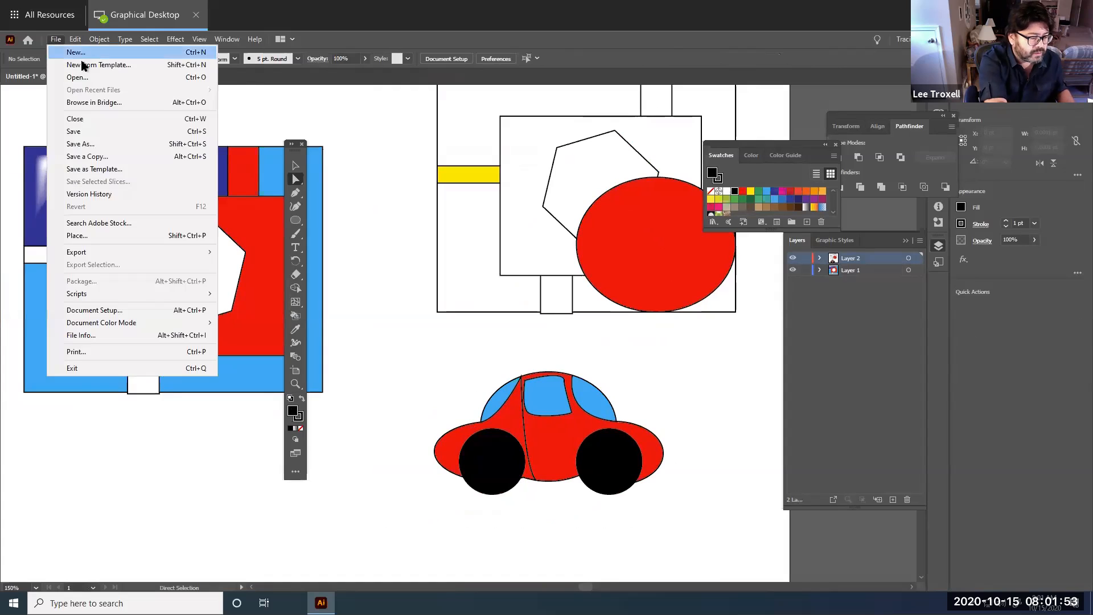
pyautogui.click(116, 55)
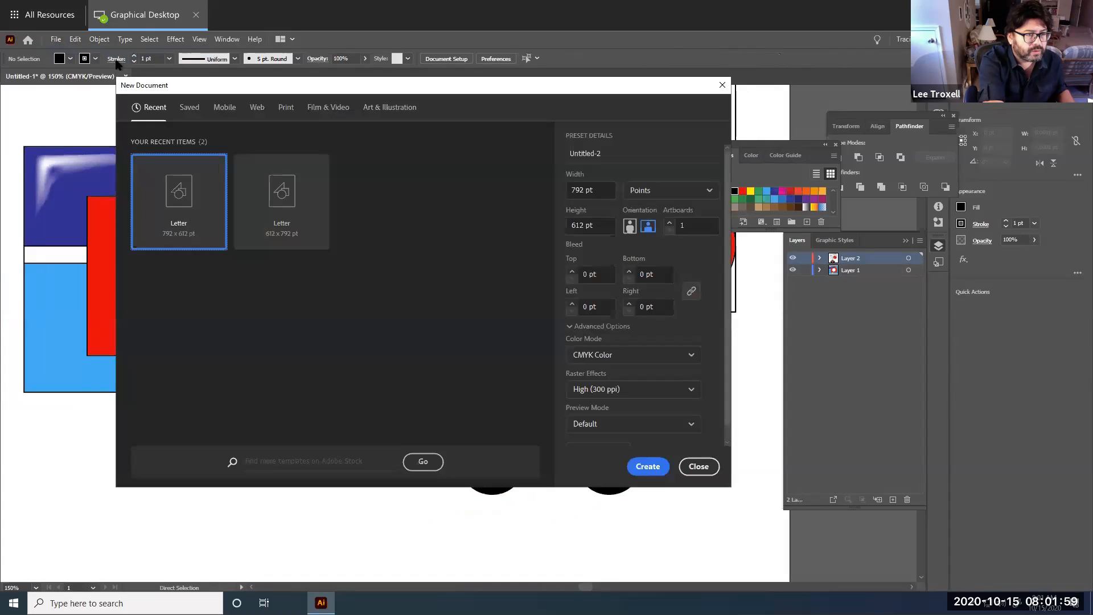
pyautogui.click(648, 467)
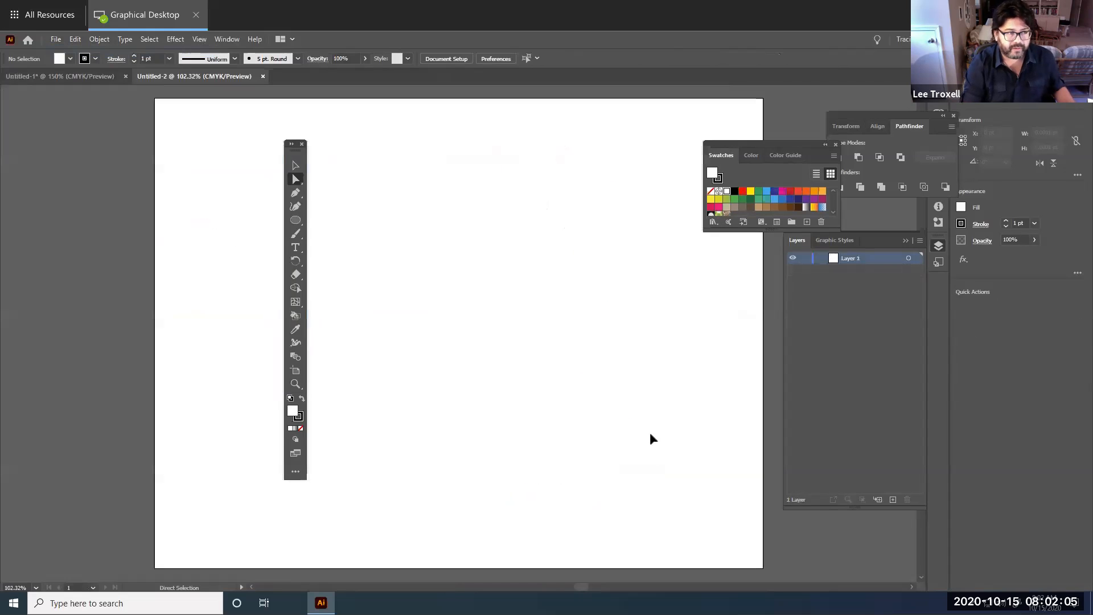
pyautogui.click(95, 78)
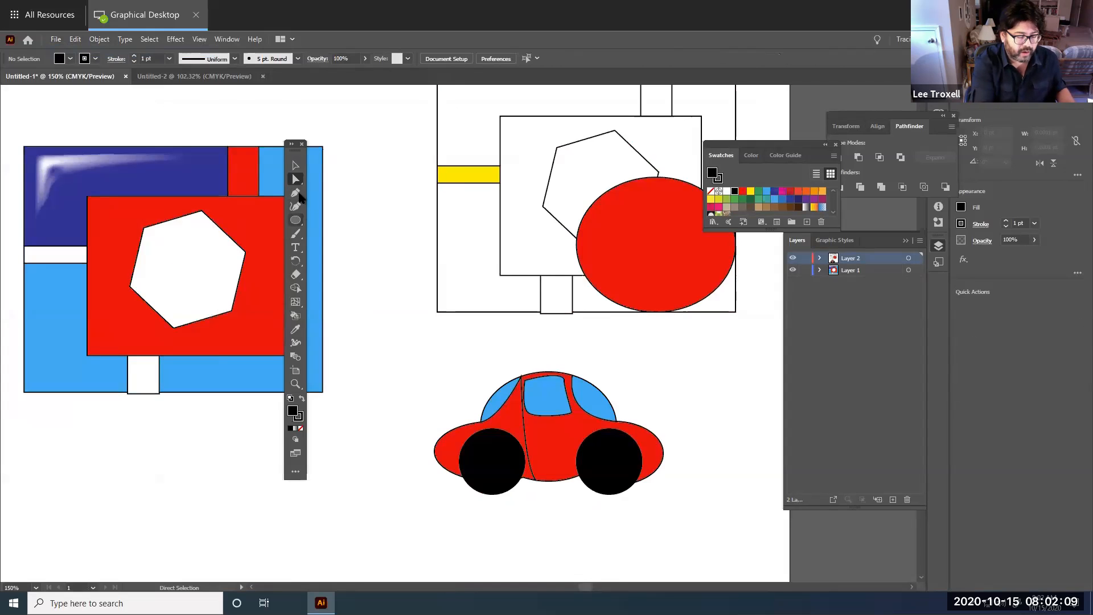
# Draw a closed, curvy freeform black shape with the Pen tool in the empty area beside the car
pyautogui.click(299, 224)
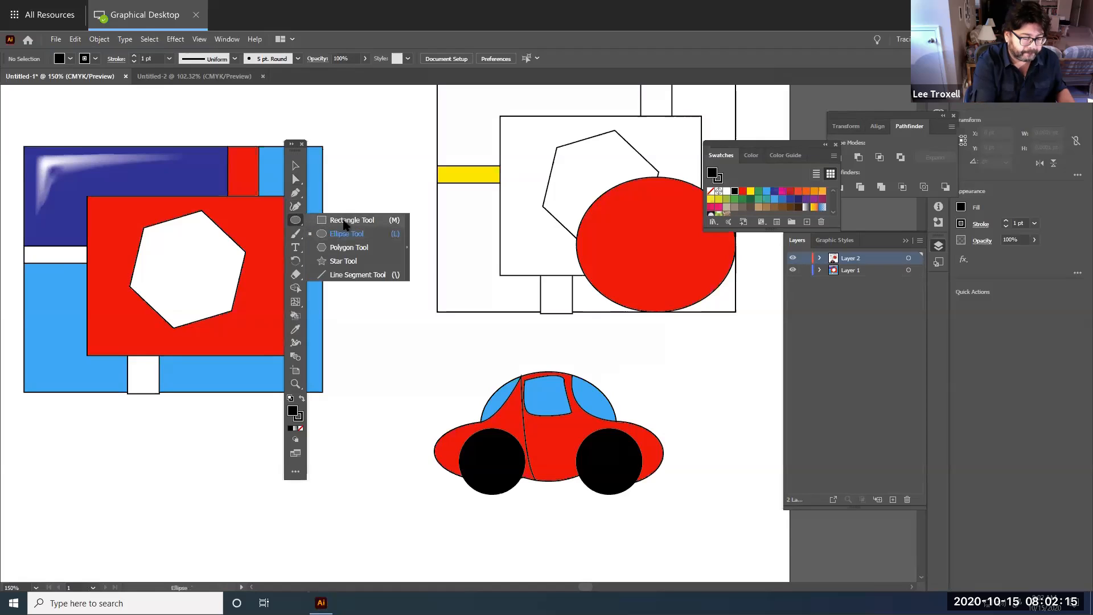
pyautogui.click(346, 221)
pyautogui.click(302, 196)
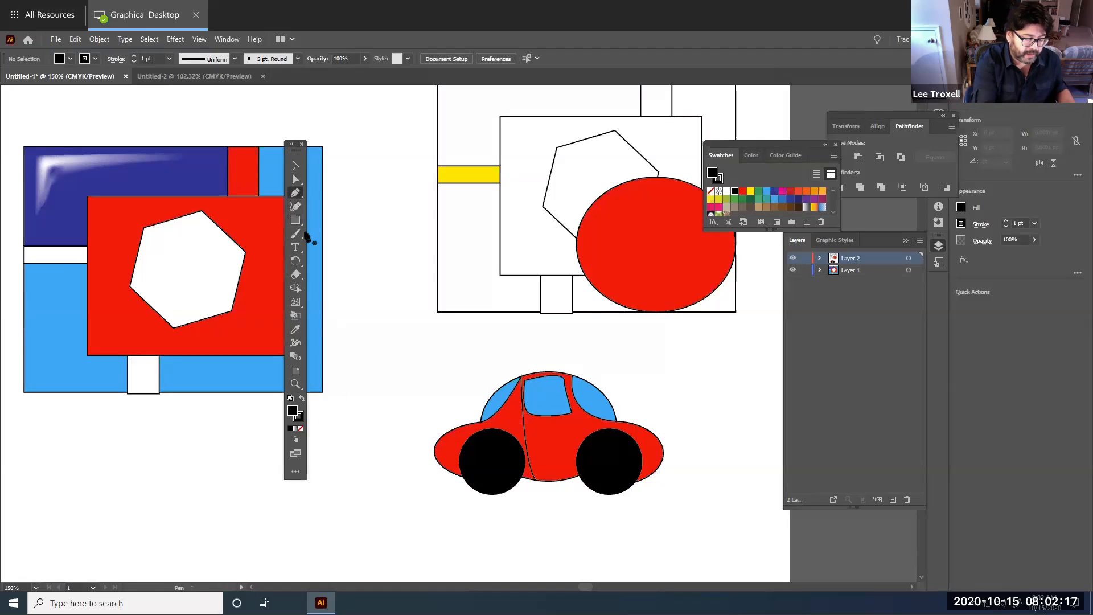
pyautogui.click(313, 516)
pyautogui.moveTo(352, 456); pyautogui.dragTo(400, 507)
pyautogui.click(358, 498)
pyautogui.click(355, 529)
pyautogui.click(383, 530)
pyautogui.moveTo(414, 501); pyautogui.dragTo(419, 502)
pyautogui.click(434, 516)
pyautogui.click(434, 533)
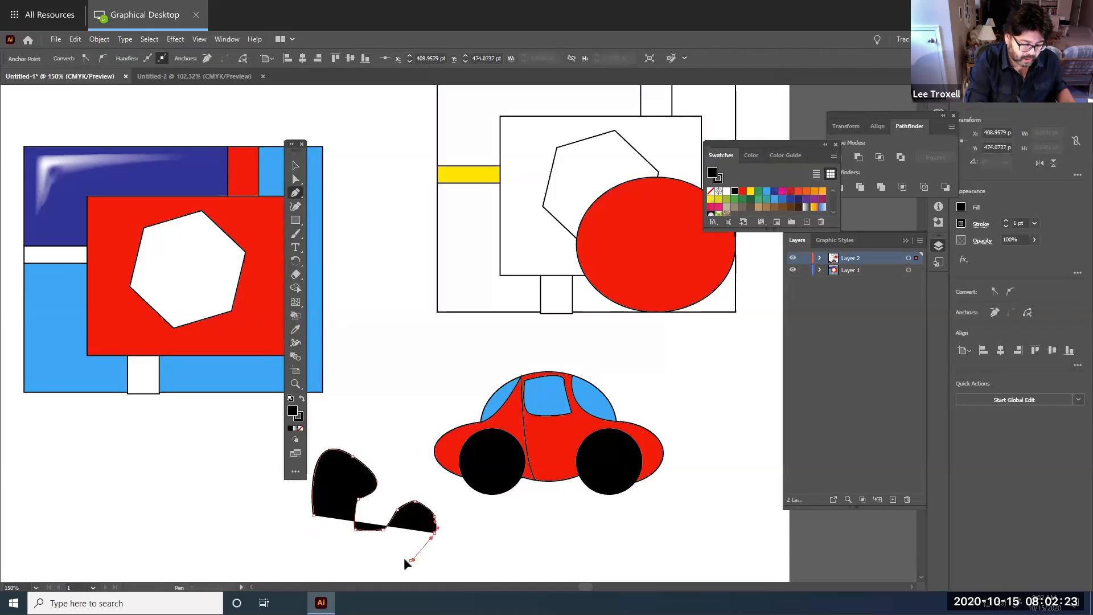
pyautogui.click(410, 560)
pyautogui.click(360, 563)
pyautogui.click(318, 552)
pyautogui.click(306, 529)
pyautogui.click(312, 516)
# Draw a horizontal rectangle over the freeform shape's lower edge and a vertical one about 14 × 68 pt over its upper part
pyautogui.click(296, 220)
pyautogui.moveTo(261, 518); pyautogui.dragTo(340, 545)
pyautogui.moveTo(344, 421); pyautogui.dragTo(360, 497)
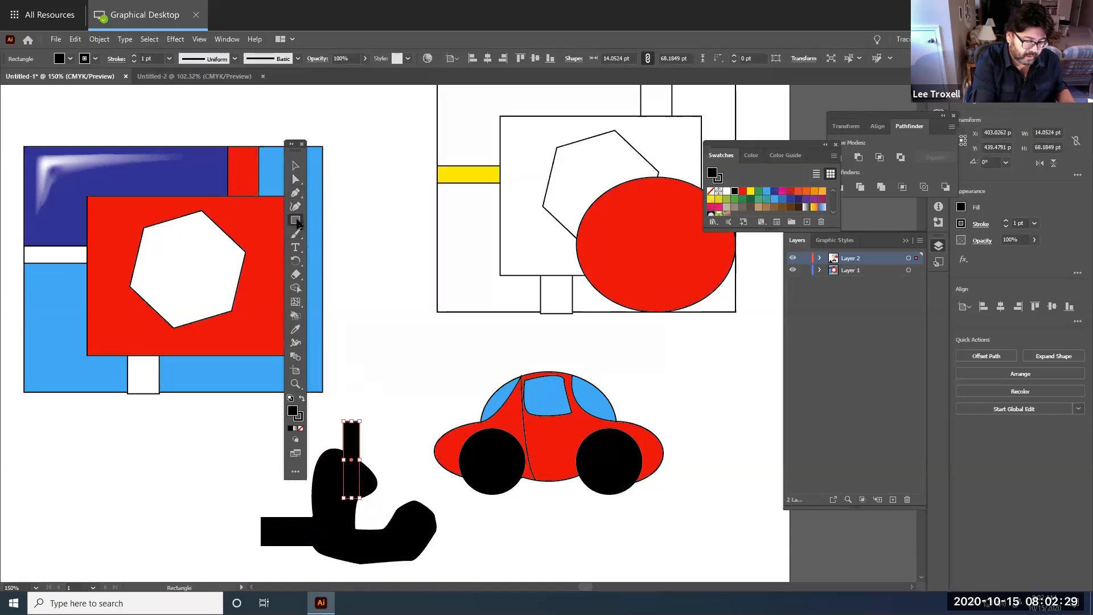
# Draw a circle about 36 pt wide over the freeform shape's curled end and a star overlapping its opposite side
pyautogui.moveTo(296, 222); pyautogui.dragTo(335, 239)
pyautogui.moveTo(394, 494); pyautogui.dragTo(434, 531)
pyautogui.moveTo(296, 221); pyautogui.dragTo(346, 265)
pyautogui.moveTo(267, 493); pyautogui.dragTo(300, 530)
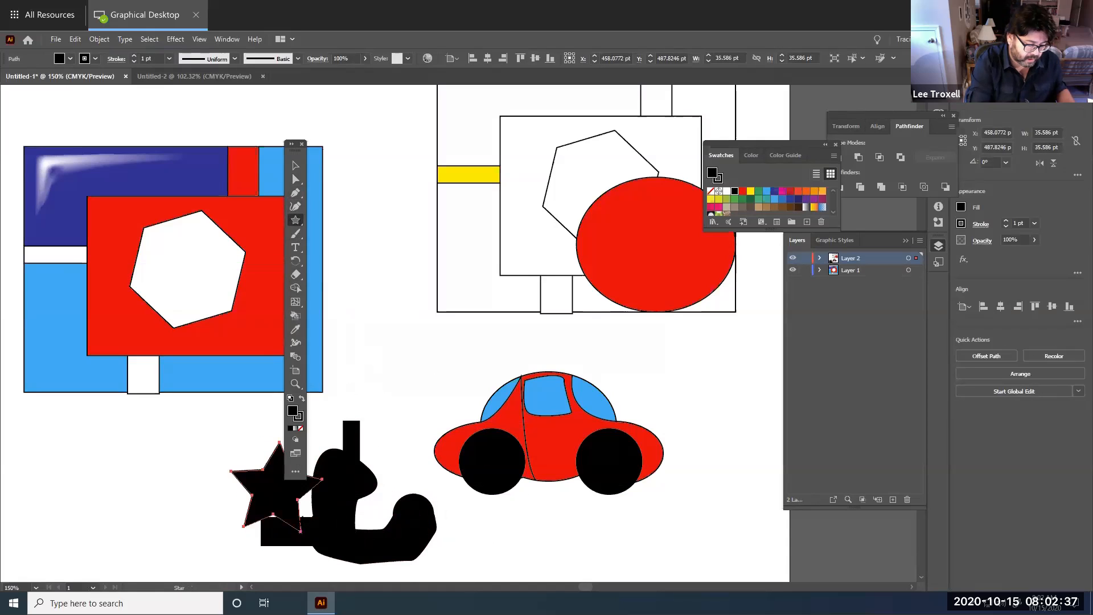
# Select the freeform shape, rectangles, circle and star and make them a Live Paint group
pyautogui.click(295, 165)
pyautogui.moveTo(188, 463); pyautogui.dragTo(437, 540)
pyautogui.click(99, 39)
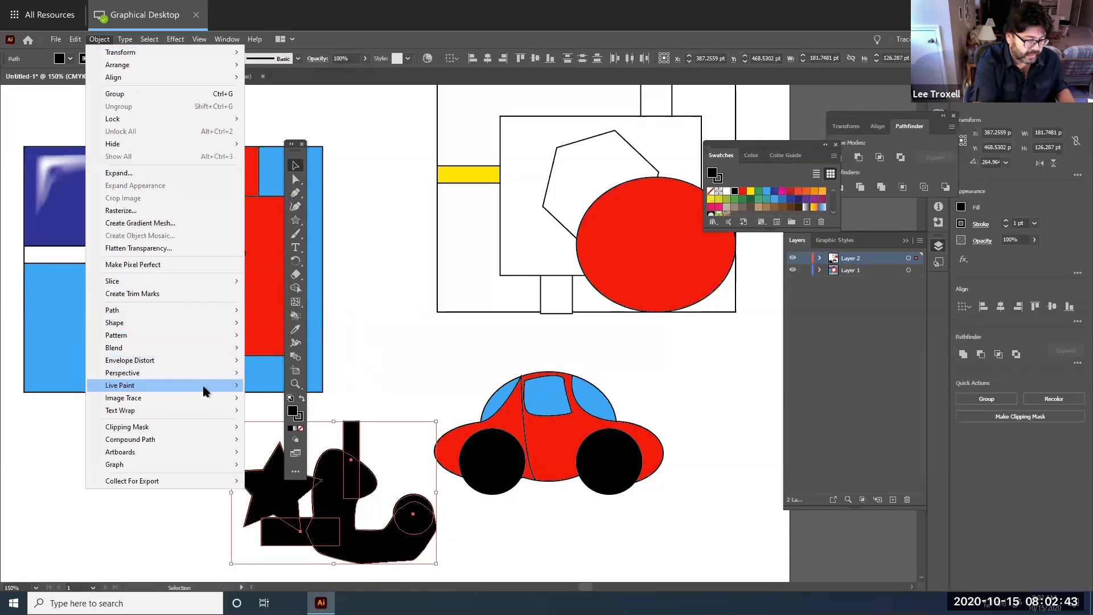
pyautogui.moveTo(206, 387)
pyautogui.click(270, 387)
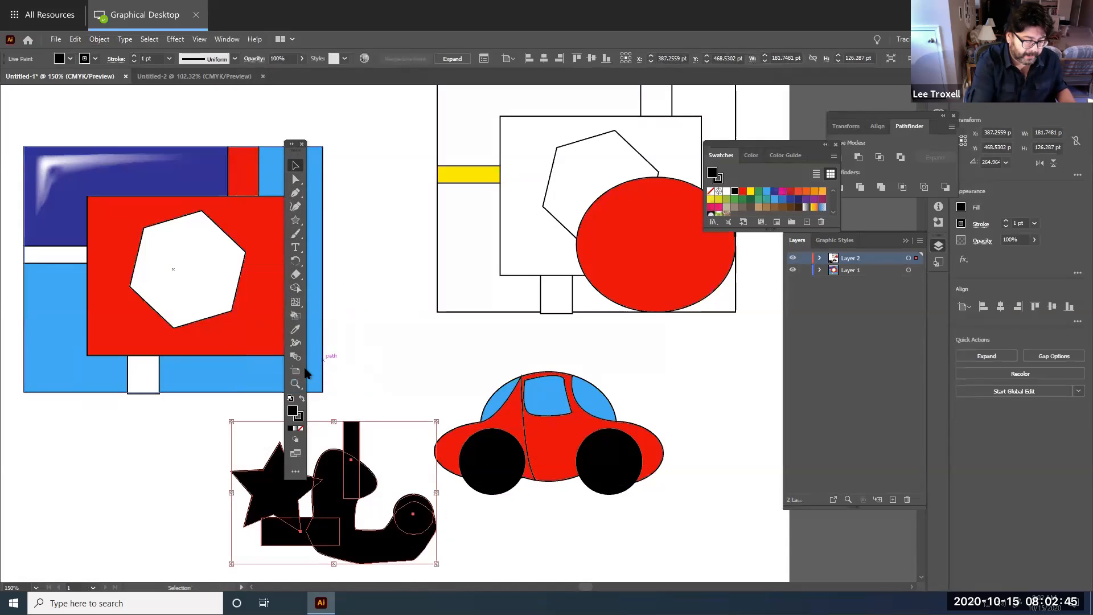
# Paint the protruding part of the vertical rectangle and the main freeform area red with the Live Paint Bucket
pyautogui.click(296, 316)
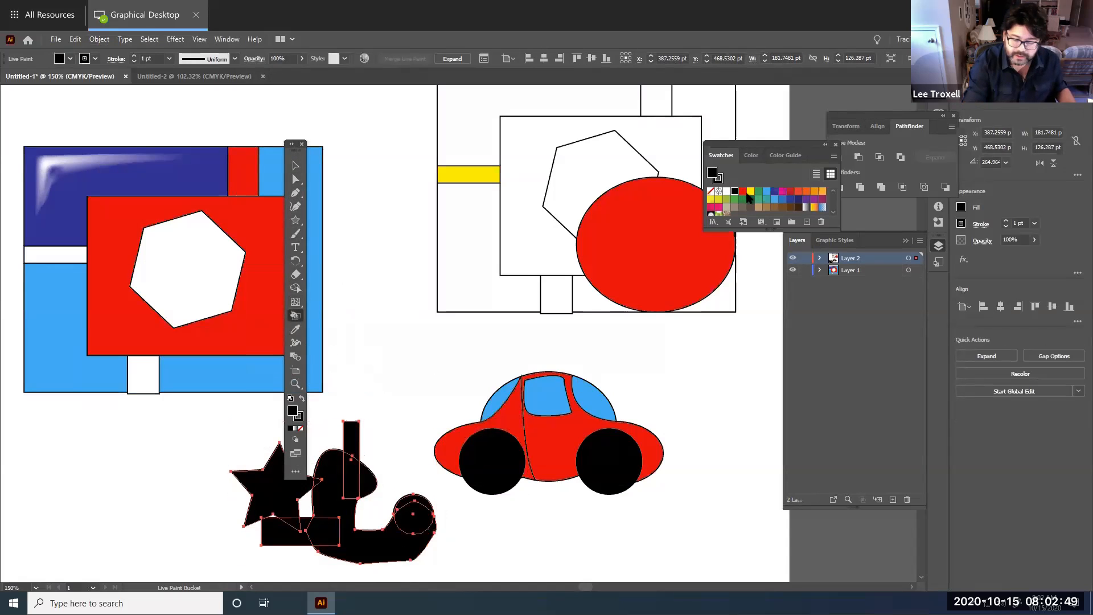
pyautogui.press('Right')
pyautogui.click(351, 436)
pyautogui.click(333, 489)
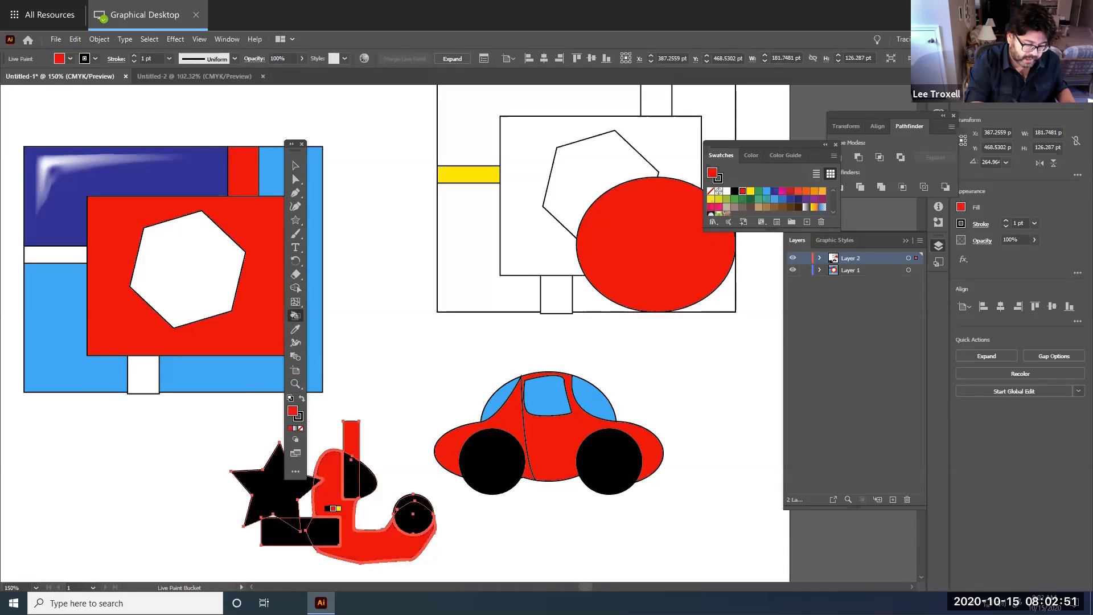
# Paint the star red-orange and the area where the horizontal rectangle overlaps the freeform shape orange
pyautogui.click(798, 190)
pyautogui.click(267, 492)
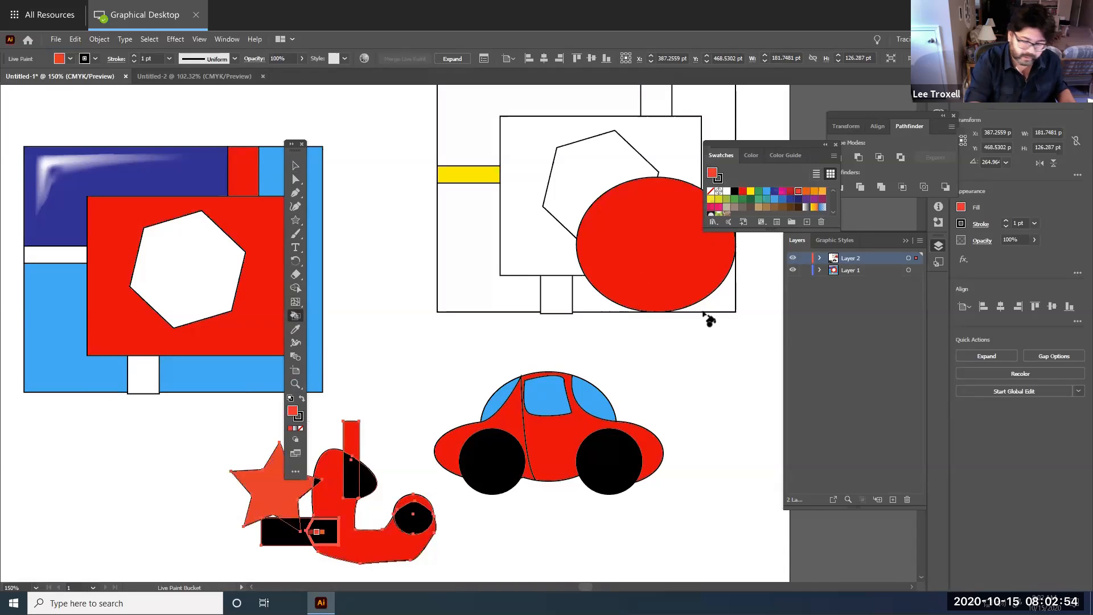
pyautogui.click(806, 190)
pyautogui.click(323, 531)
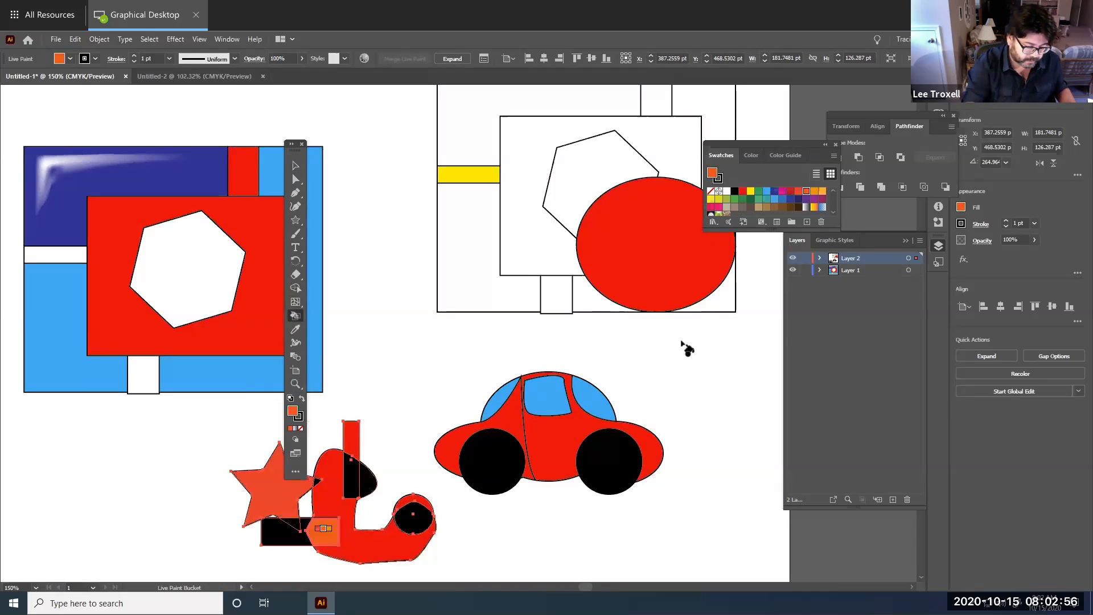
# Paint the horizontal rectangle's outer part, the vertical rectangle's overlapping part and the circle's inner area dark blue
pyautogui.click(774, 191)
pyautogui.click(285, 533)
pyautogui.click(351, 475)
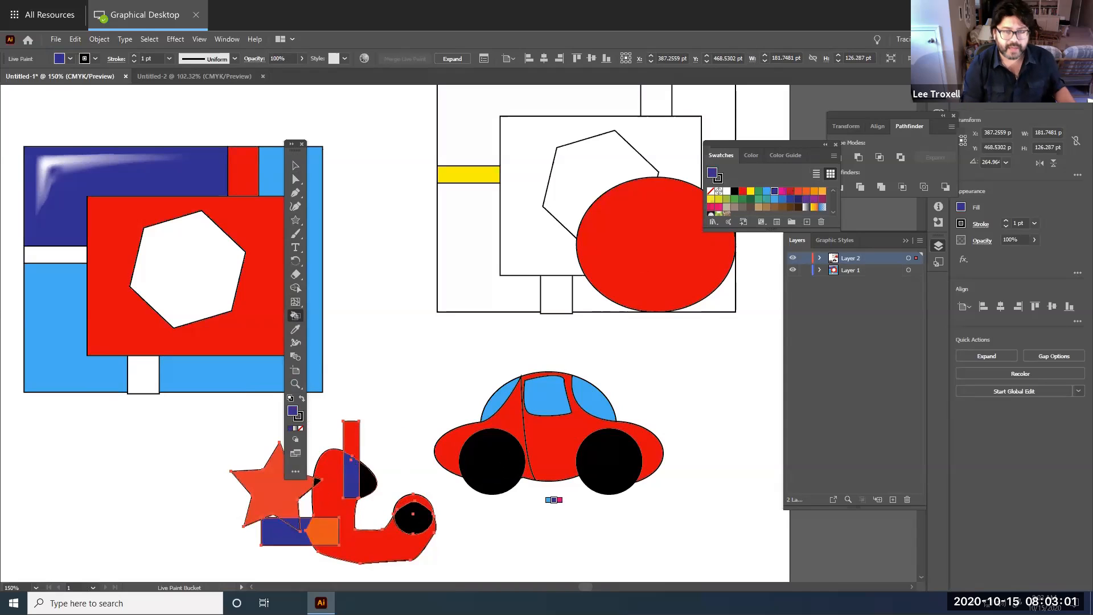
pyautogui.click(413, 517)
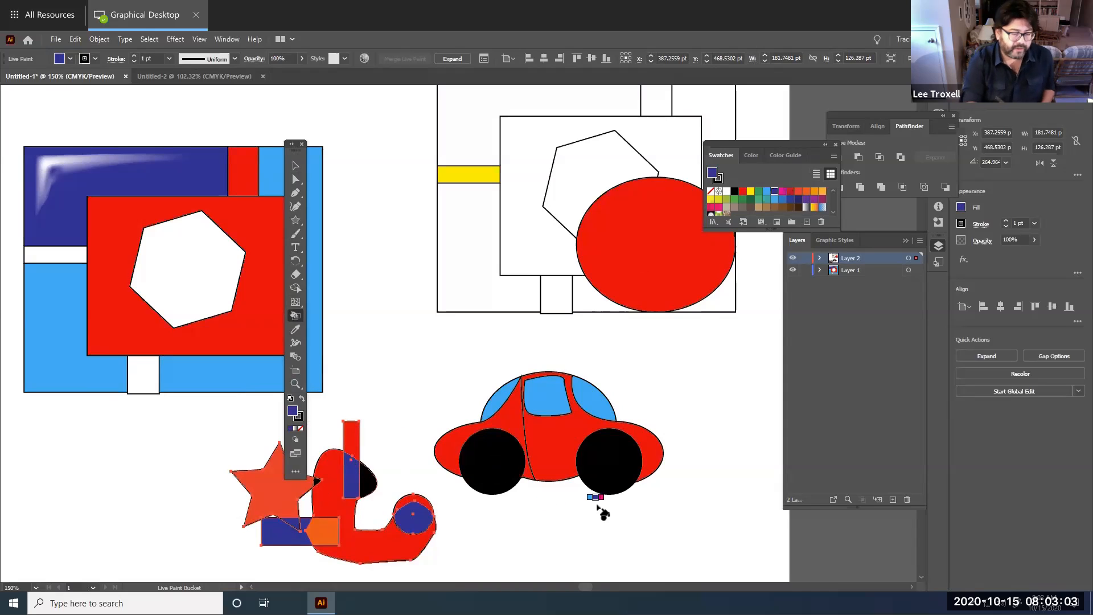
pyautogui.click(296, 166)
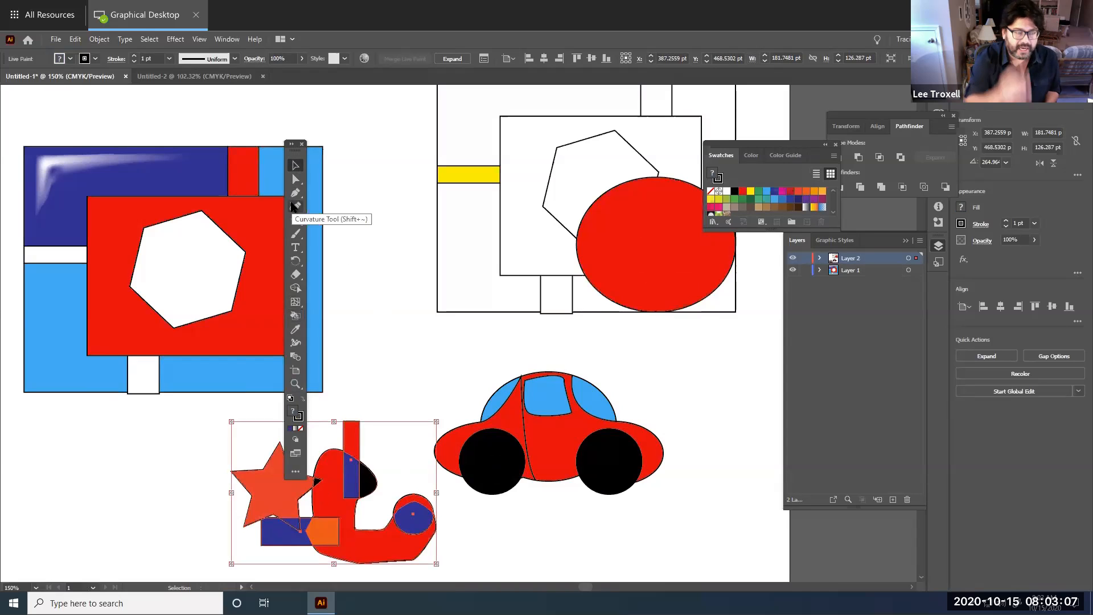
pyautogui.click(562, 470)
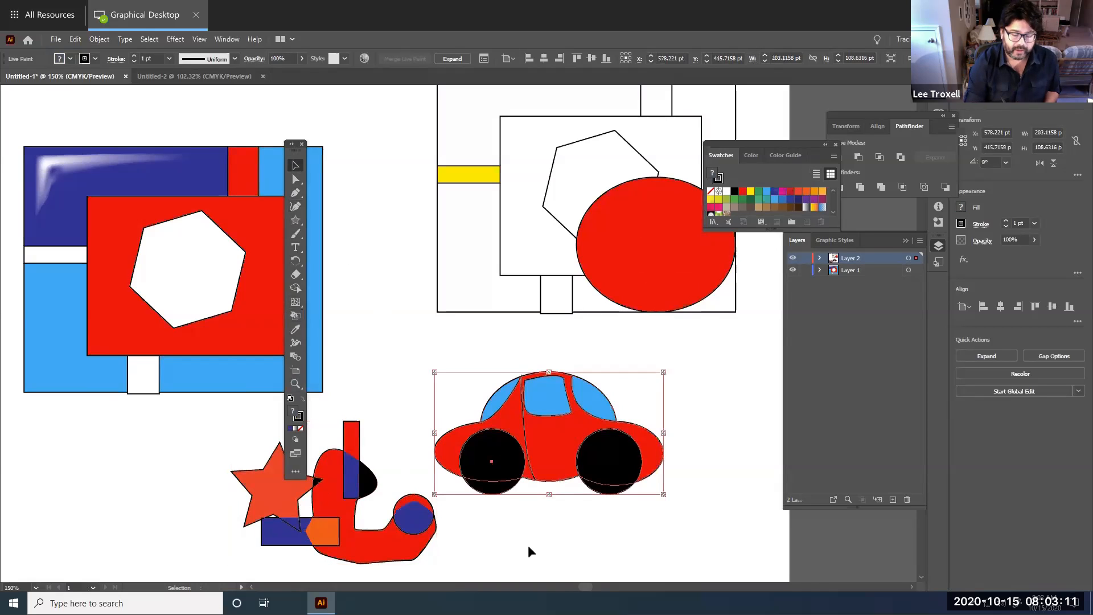
pyautogui.click(658, 265)
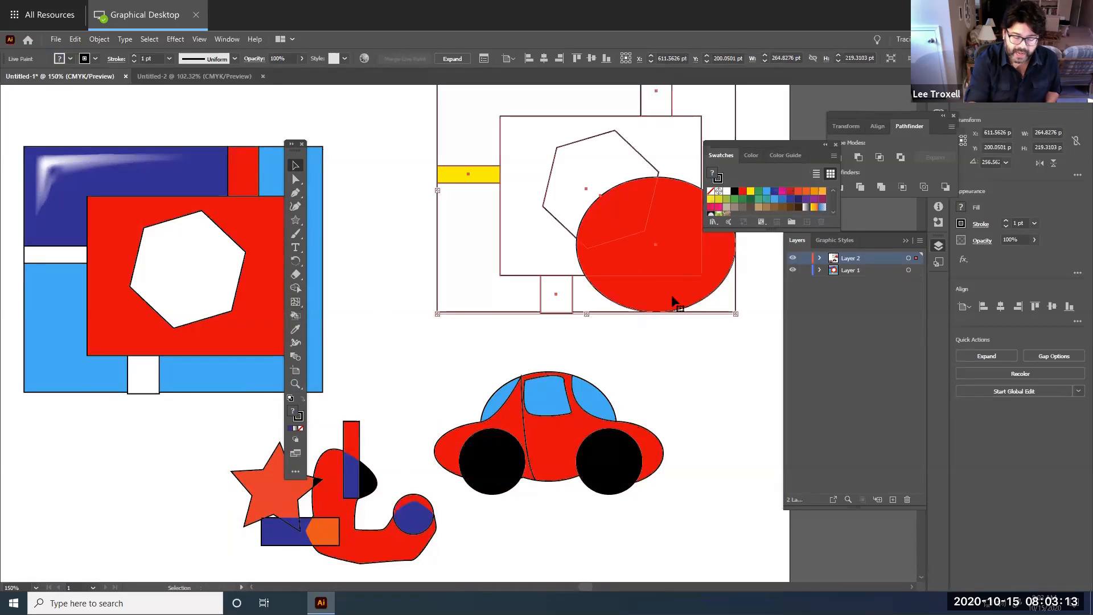
pyautogui.click(483, 320)
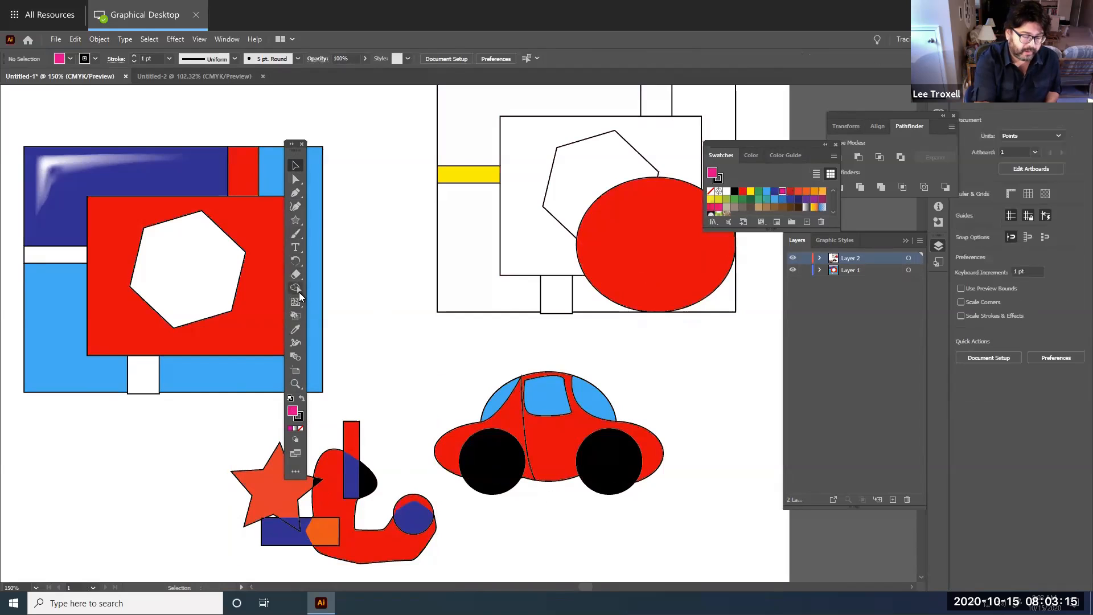
# Draw an ellipse about 85 by 72 pt inside the large red circle and fill it with red
pyautogui.click(297, 221)
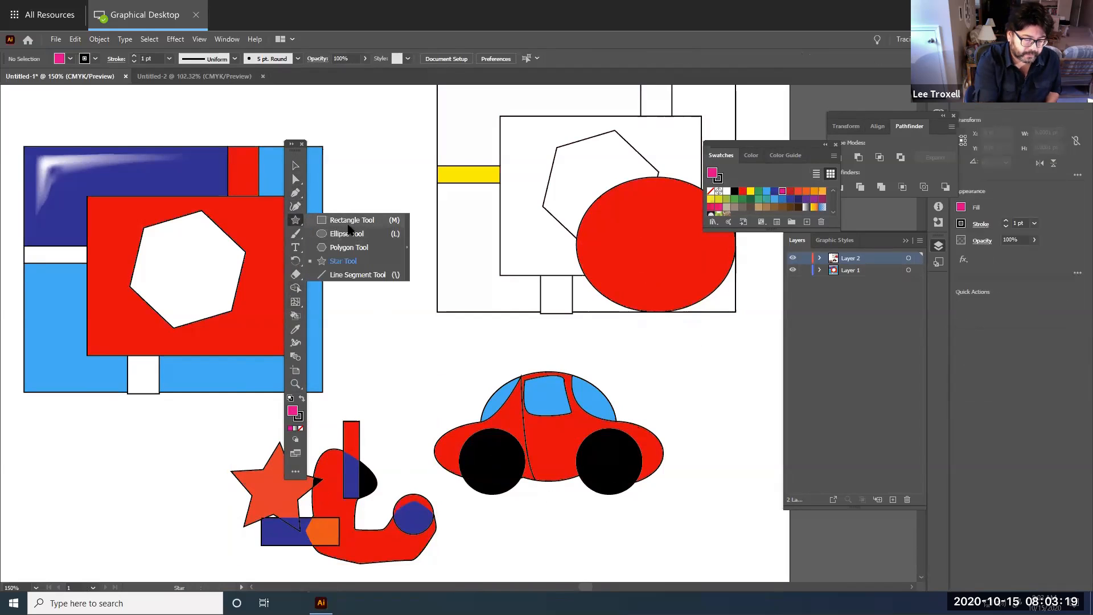
pyautogui.click(338, 232)
pyautogui.moveTo(609, 203); pyautogui.dragTo(715, 301)
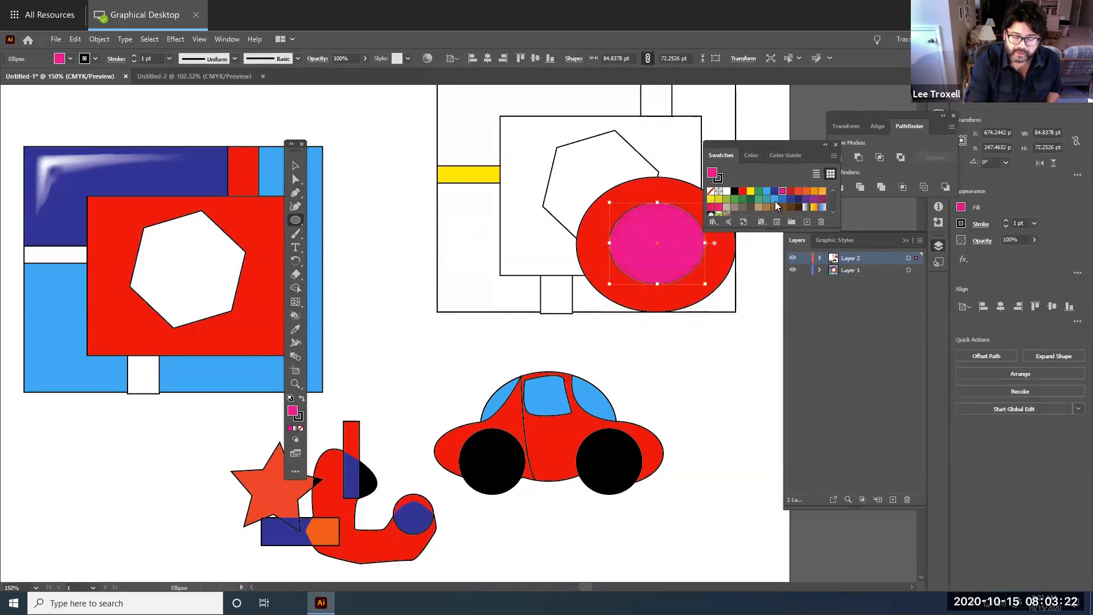
pyautogui.click(744, 193)
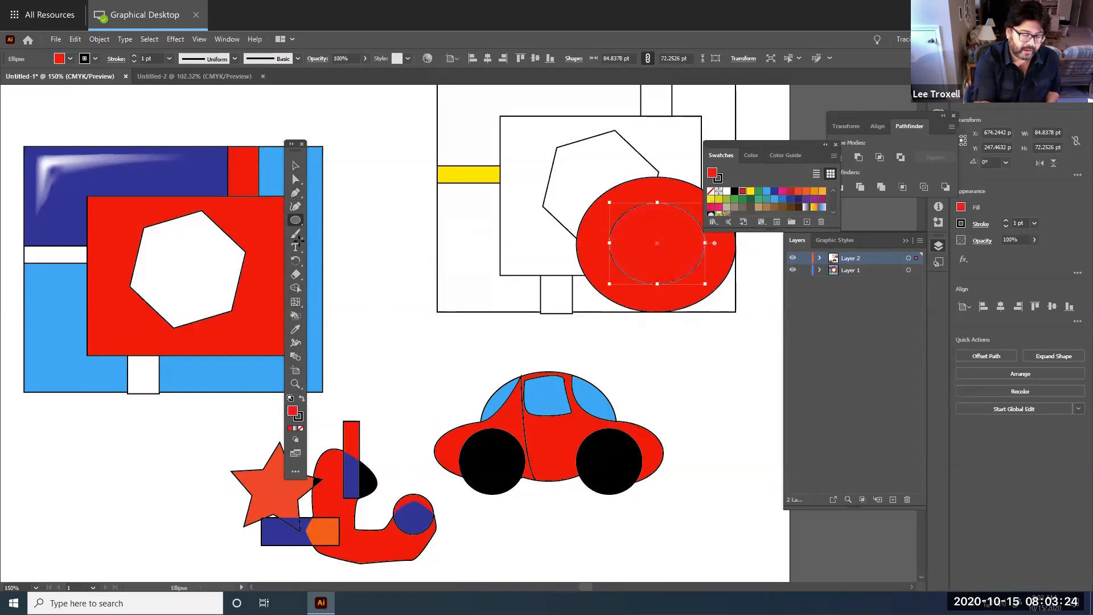
# Add a gradient mesh point in the upper part of the inner ellipse with the Mesh tool and color it white
pyautogui.click(296, 302)
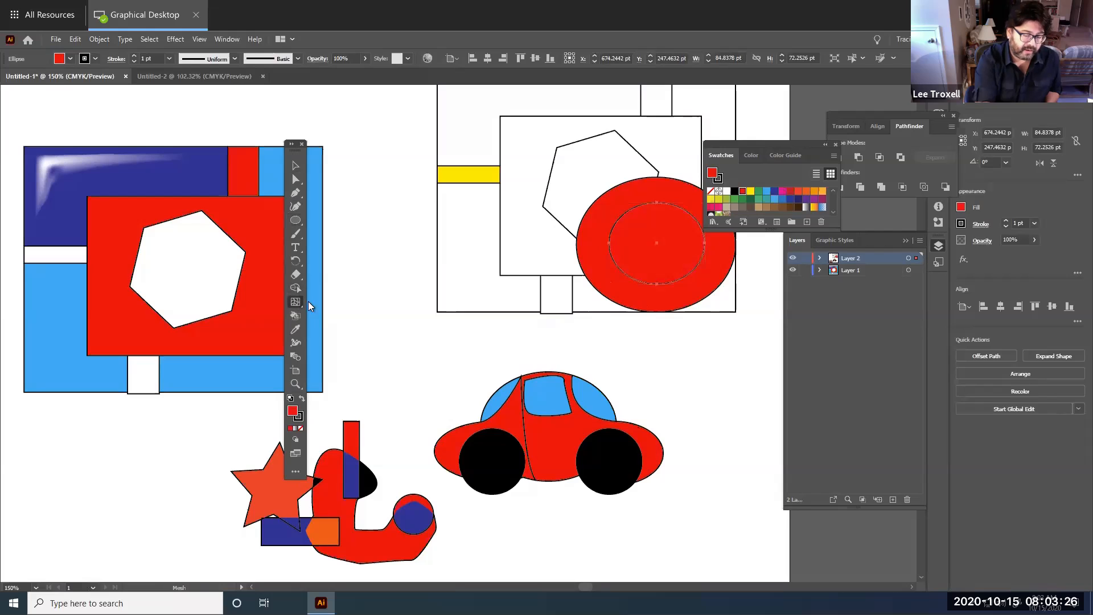
pyautogui.click(676, 226)
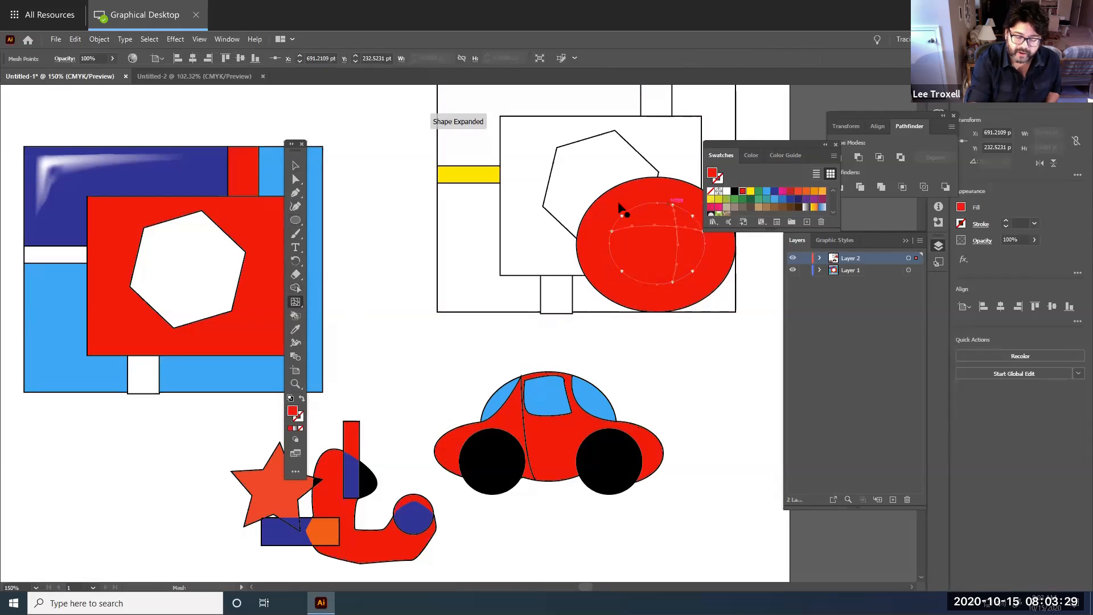
pyautogui.click(727, 193)
# Reposition the mesh ellipse and scale it to about 130 by 109 pt so it nearly fills the large red circle
pyautogui.click(296, 165)
pyautogui.moveTo(650, 255); pyautogui.dragTo(656, 234)
pyautogui.moveTo(619, 265); pyautogui.dragTo(599, 314)
pyautogui.moveTo(712, 259); pyautogui.dragTo(725, 260)
pyautogui.moveTo(657, 312); pyautogui.dragTo(660, 304)
pyautogui.click(702, 329)
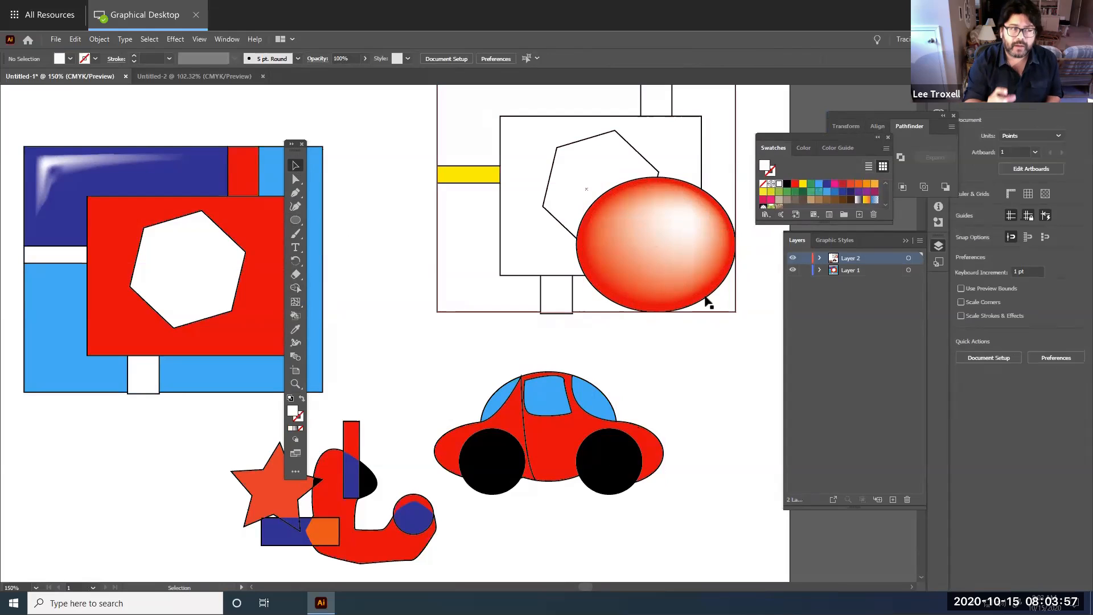
pyautogui.moveTo(672, 224); pyautogui.dragTo(656, 267)
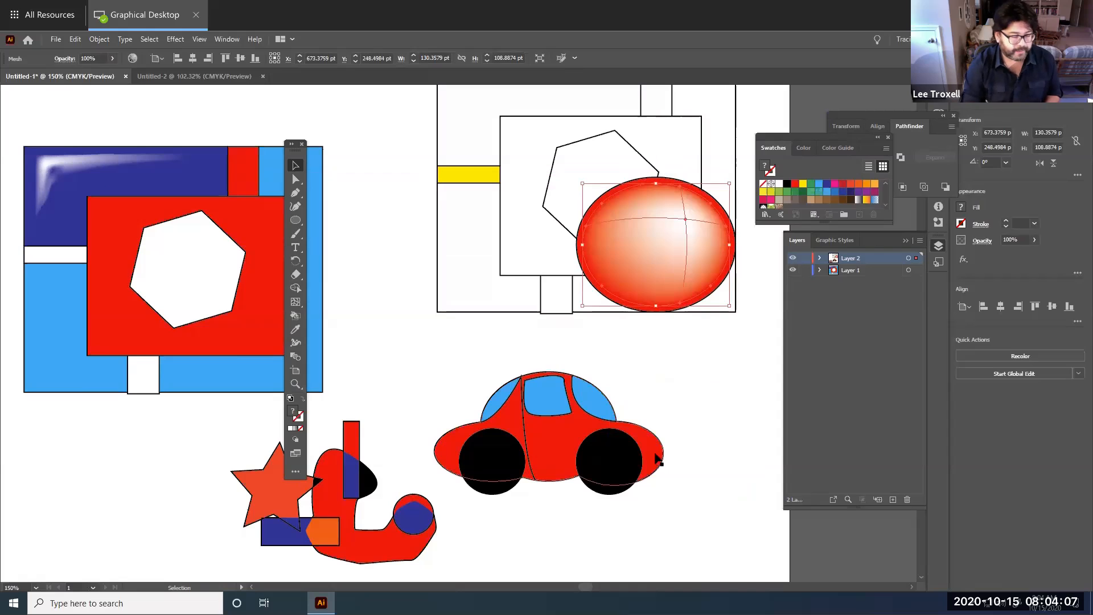
# In the Untitled-2 document, create an area text frame about 472 by 269 pt containing "Happy Halloween!"
pyautogui.click(220, 77)
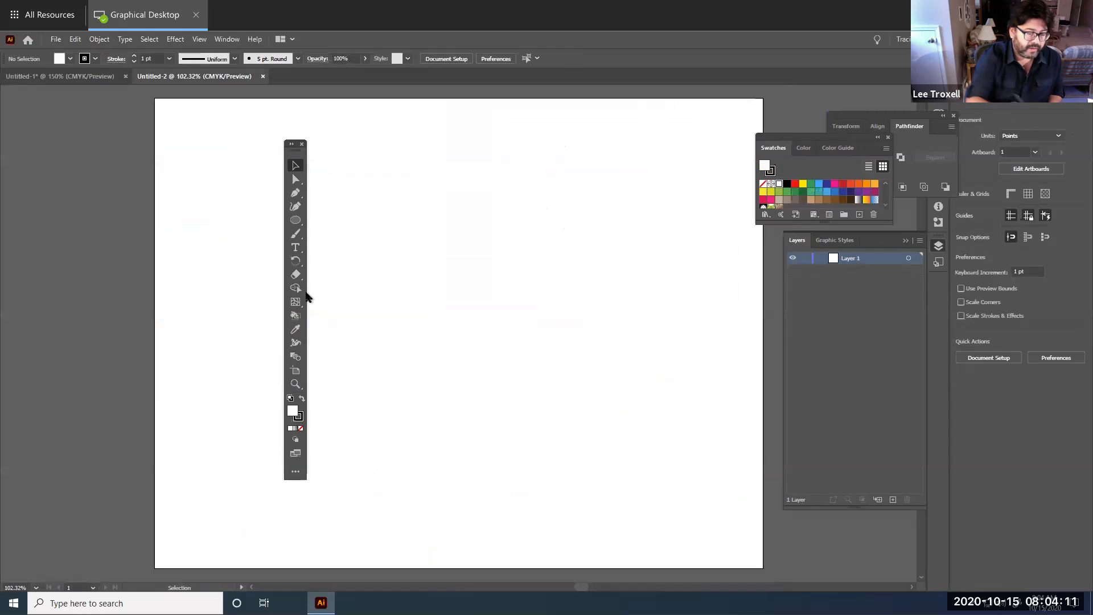
pyautogui.moveTo(223, 159); pyautogui.dragTo(171, 179)
pyautogui.click(177, 277)
pyautogui.moveTo(294, 168); pyautogui.dragTo(655, 375)
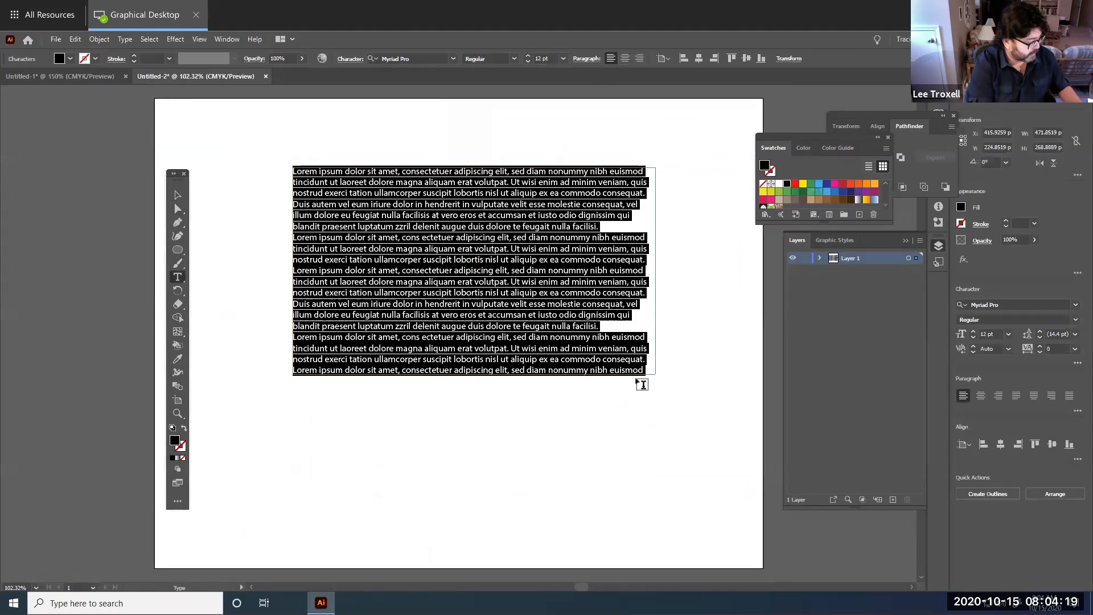
pyautogui.write('Happy Halloween!')
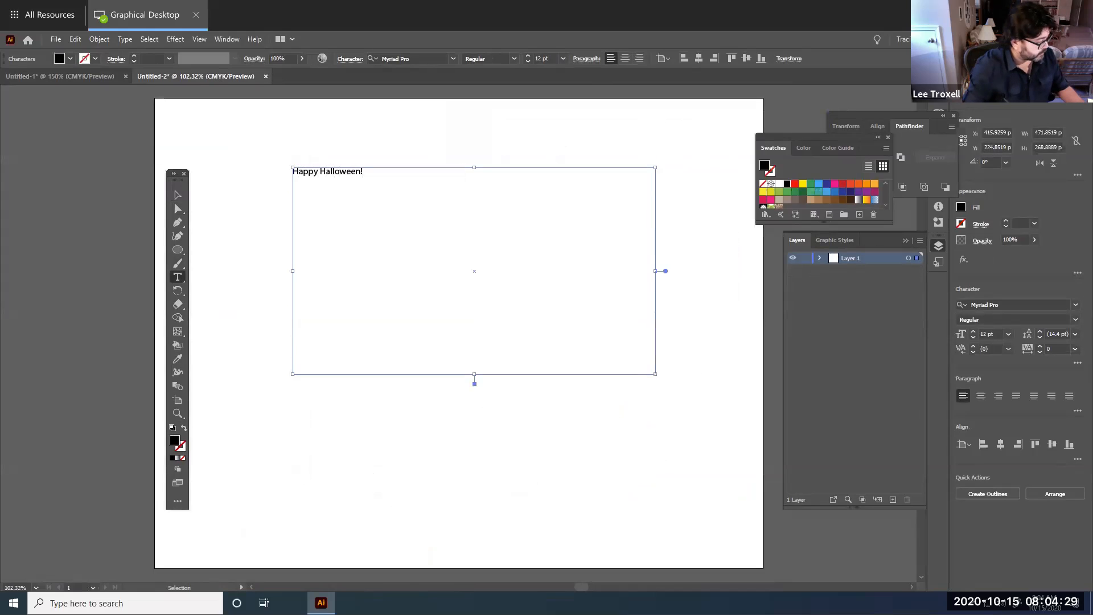
# Enlarge the whole "Happy Halloween!" text to 36 pt and center it in its frame
pyautogui.hotkey('ctrl', 'a')
pyautogui.hotkey('ctrl', 'shift', '.')
pyautogui.hotkey('ctrl', 'shift', '.')
pyautogui.hotkey('ctrl', 'shift', '.')
pyautogui.hotkey('ctrl', 'shift', '.')
pyautogui.hotkey('ctrl', 'shift', '.')
pyautogui.hotkey('ctrl', 'shift', '.')
pyautogui.hotkey('ctrl', 'shift', '.')
pyautogui.hotkey('ctrl', 'shift', '.')
pyautogui.hotkey('ctrl', 'shift', '.')
pyautogui.hotkey('ctrl', 'shift', '.')
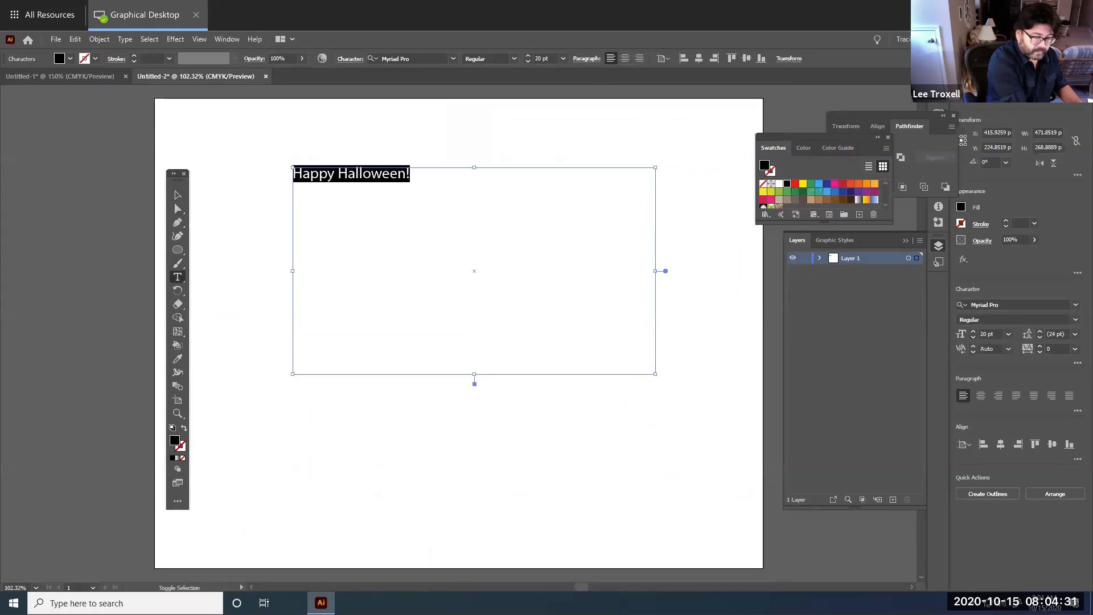
pyautogui.hotkey('ctrl', 'shift', '.')
pyautogui.hotkey('ctrl', 'shift', '.')
pyautogui.hotkey('ctrl', 'shift', 'c')
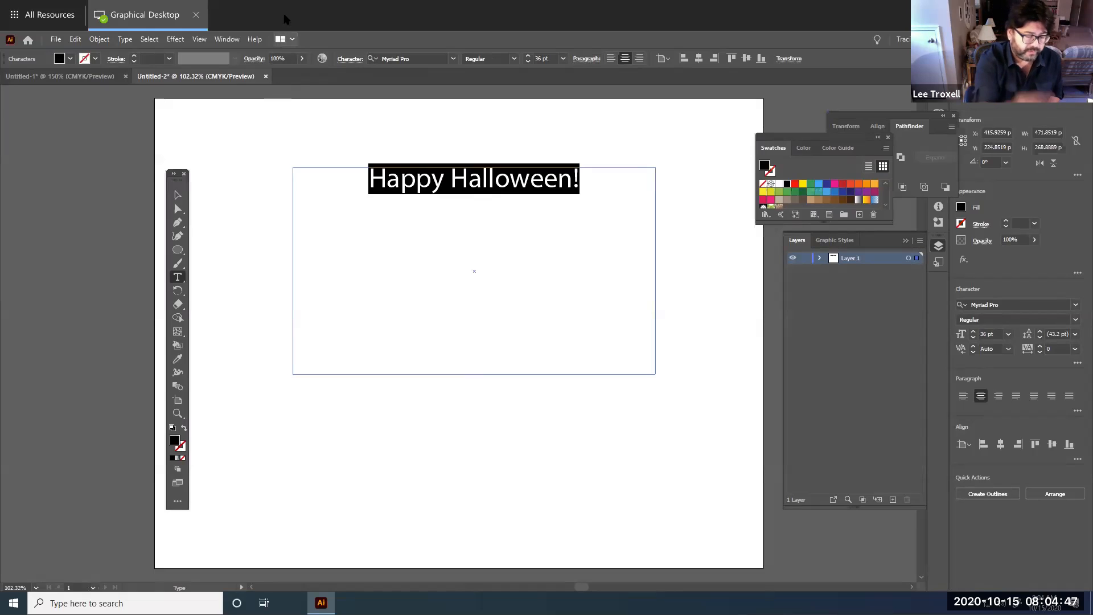
# Change the font of the "Happy Halloween!" text to Parchment and finish editing the text
pyautogui.click(453, 59)
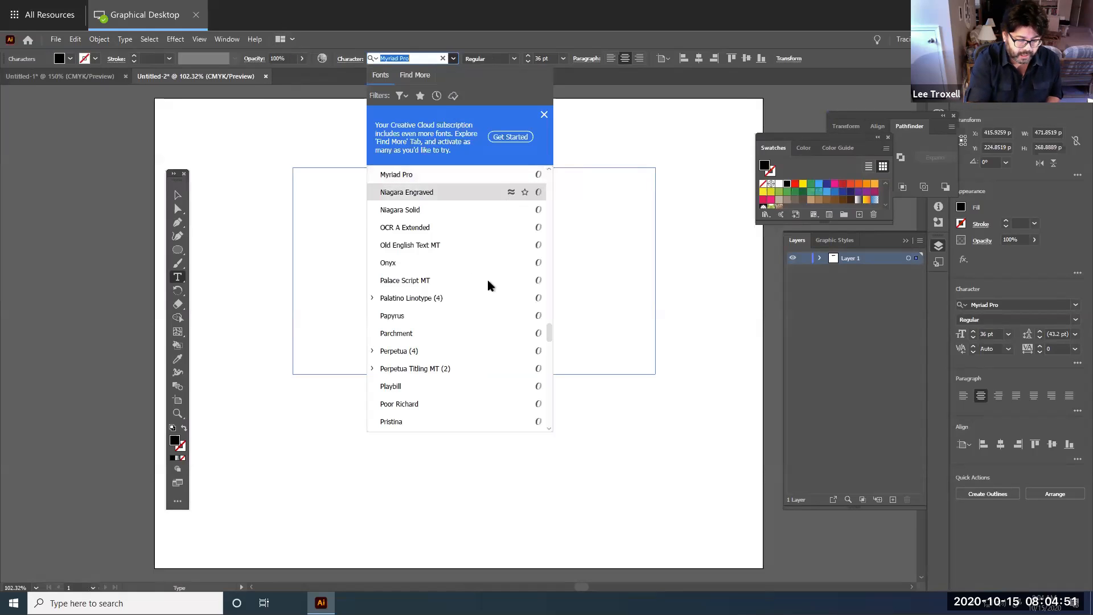
pyautogui.click(494, 334)
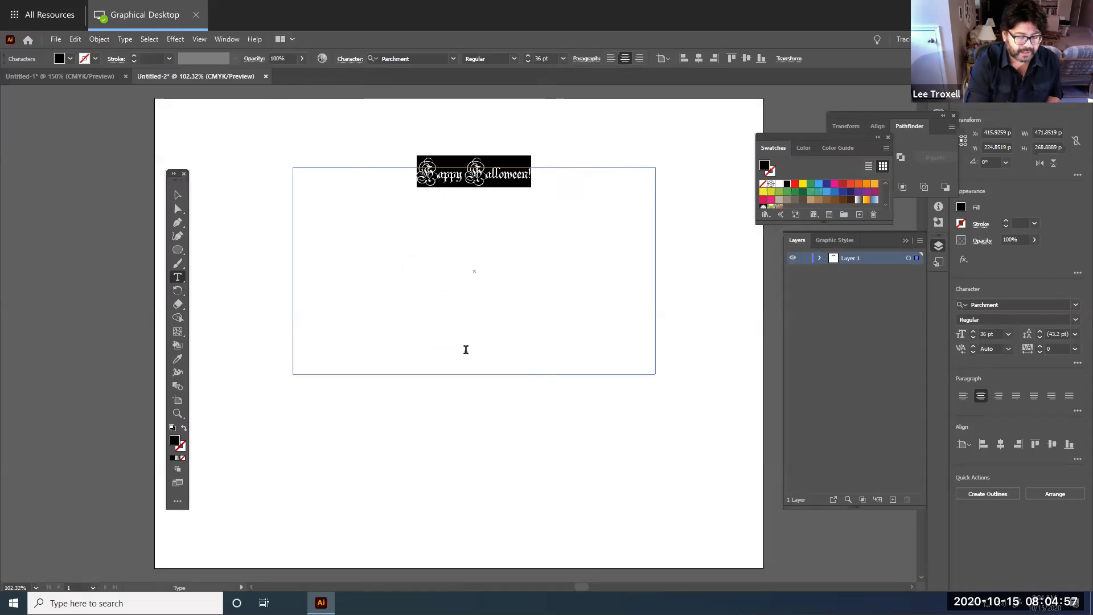
pyautogui.press('Escape')
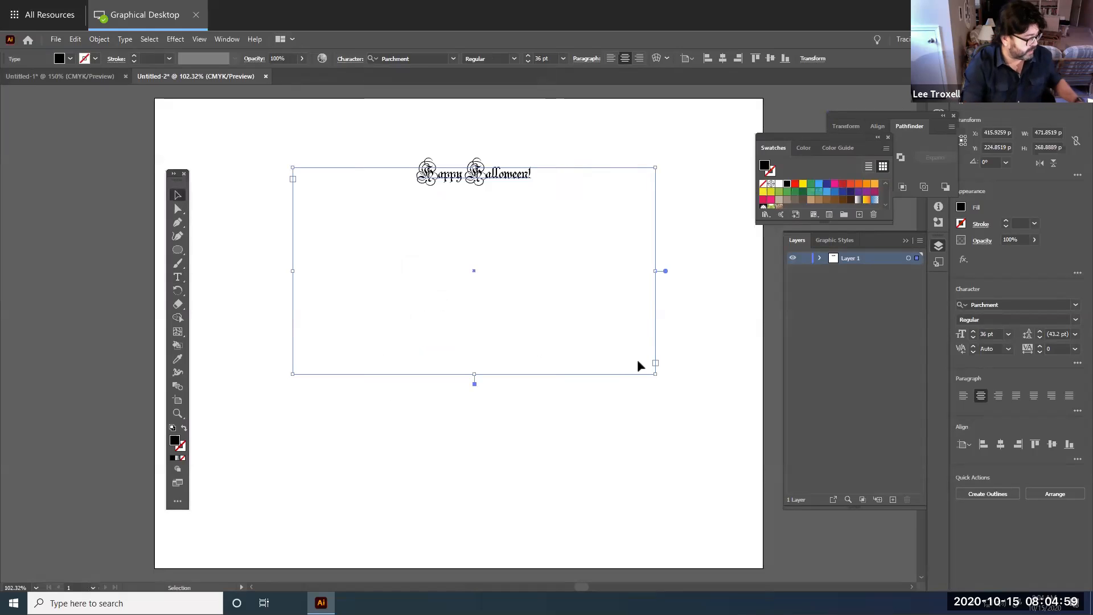
# Enlarge the Parchment text to 106 pt and shorten its frame to about 79 pt high
pyautogui.hotkey('ctrl', 'shift', '.')
pyautogui.hotkey('ctrl', 'shift', '.')
pyautogui.hotkey('ctrl', 'shift', '.')
pyautogui.hotkey('ctrl', 'shift', '.')
pyautogui.hotkey('ctrl', 'shift', '.')
pyautogui.hotkey('ctrl', 'shift', '.')
pyautogui.hotkey('ctrl', 'shift', '.')
pyautogui.hotkey('ctrl', 'shift', '.')
pyautogui.hotkey('ctrl', 'shift', '.')
pyautogui.hotkey('ctrl', 'shift', '.')
pyautogui.hotkey('ctrl', 'shift', '.')
pyautogui.hotkey('ctrl', 'shift', '.')
pyautogui.hotkey('ctrl', 'shift', '.')
pyautogui.hotkey('ctrl', 'shift', '.')
pyautogui.hotkey('ctrl', 'shift', '.')
pyautogui.hotkey('ctrl', 'shift', '.')
pyautogui.hotkey('ctrl', 'shift', '.')
pyautogui.hotkey('ctrl', 'shift', '.')
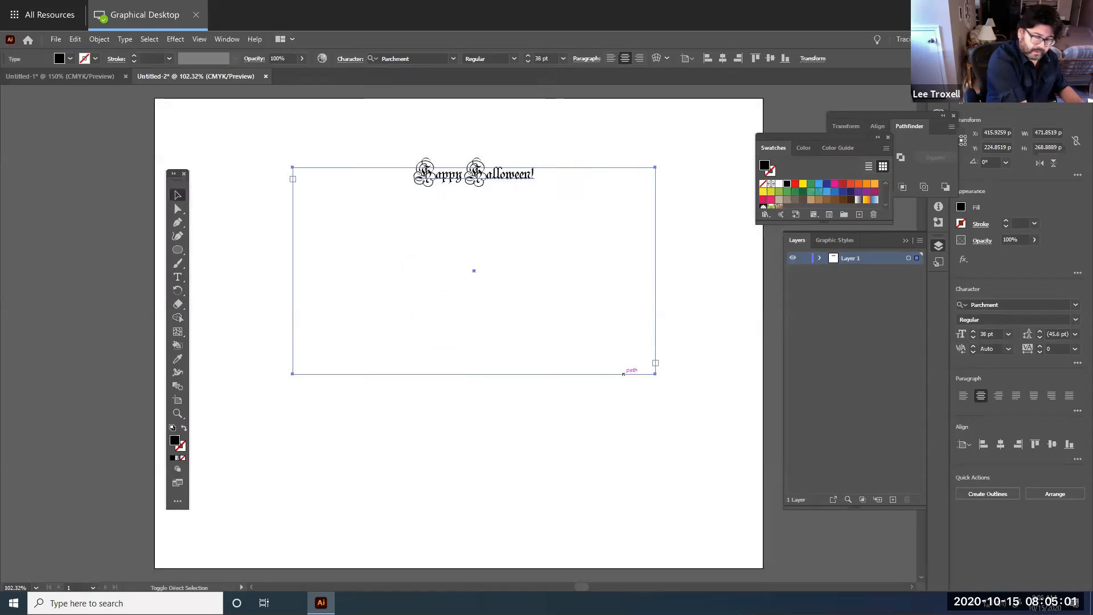
pyautogui.hotkey('ctrl', 'shift', '.')
pyautogui.hotkey('ctrl', 'shift', '.')
pyautogui.hotkey('ctrl', 'shift', '.')
pyautogui.hotkey('ctrl', 'shift', '.')
pyautogui.hotkey('ctrl', 'shift', '.')
pyautogui.hotkey('ctrl', 'shift', '.')
pyautogui.hotkey('ctrl', 'shift', '.')
pyautogui.hotkey('ctrl', 'shift', '.')
pyautogui.hotkey('ctrl', 'shift', '.')
pyautogui.hotkey('ctrl', 'shift', '.')
pyautogui.hotkey('ctrl', 'shift', '.')
pyautogui.hotkey('ctrl', 'shift', '.')
pyautogui.hotkey('ctrl', 'shift', '.')
pyautogui.hotkey('ctrl', 'shift', '.')
pyautogui.hotkey('ctrl', 'shift', '.')
pyautogui.hotkey('ctrl', 'shift', '.')
pyautogui.hotkey('ctrl', 'shift', '.')
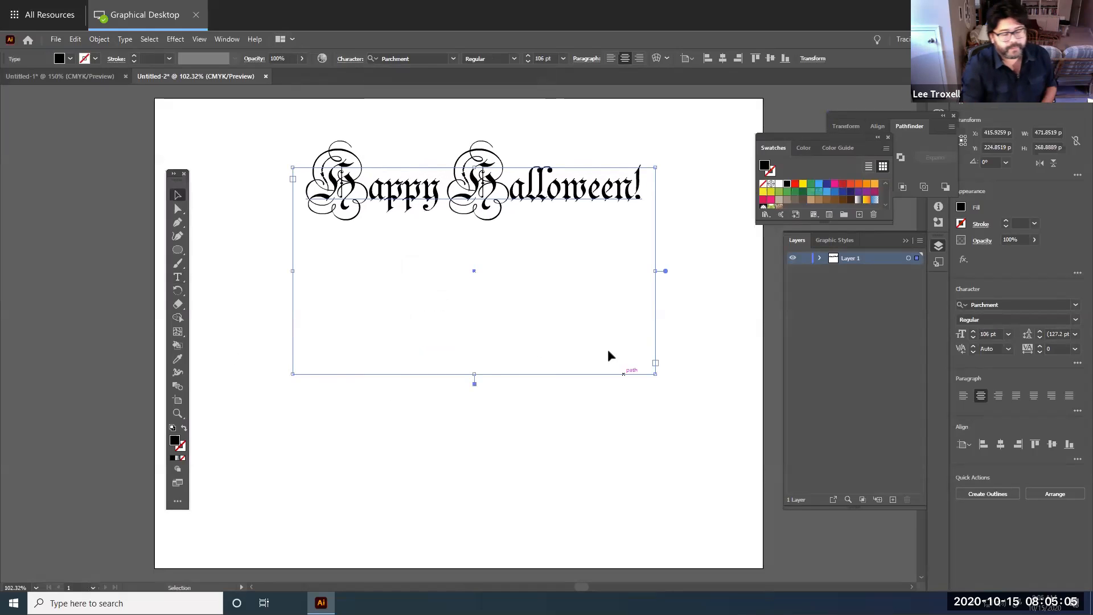
pyautogui.moveTo(476, 376); pyautogui.dragTo(475, 231)
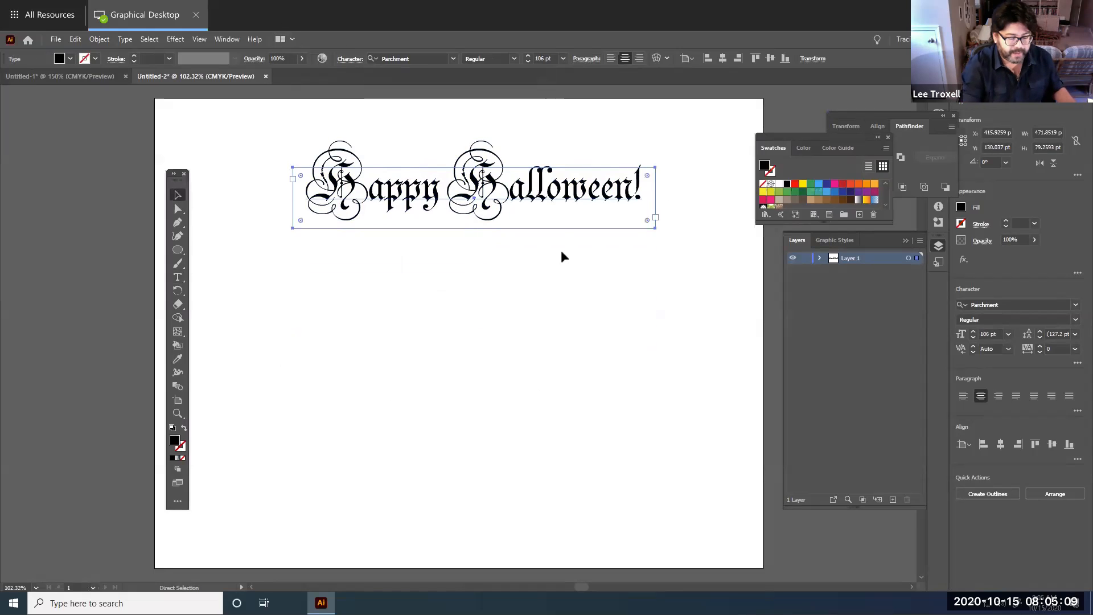
# Place a copy of the Parchment "Happy Halloween!" text frame below the original, deleting the plain 12 pt paste
pyautogui.hotkey('ctrl', 'v')
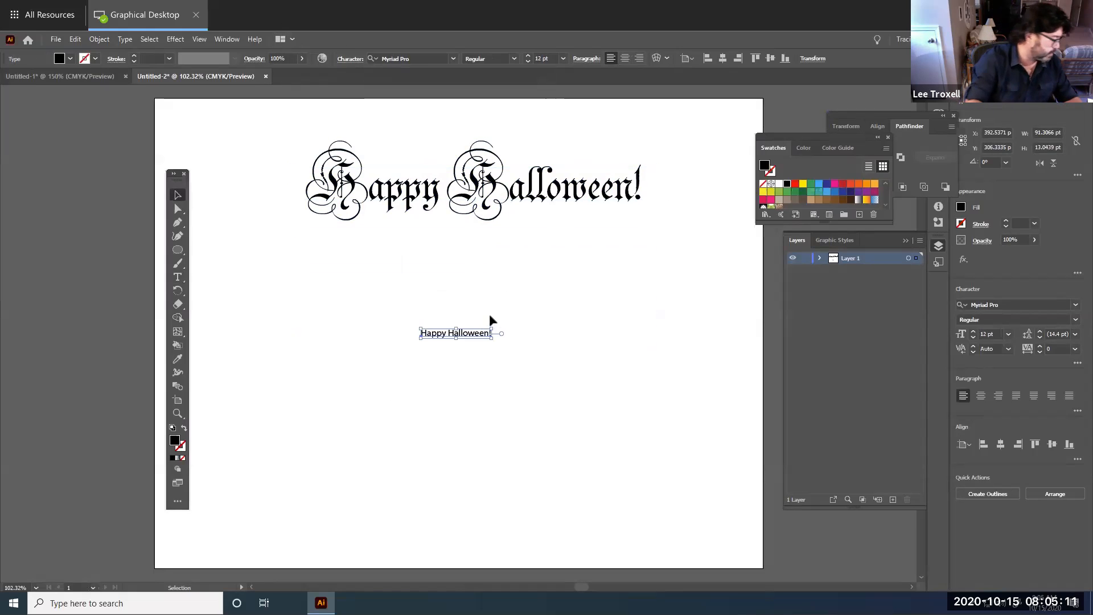
pyautogui.press('Delete')
pyautogui.click(517, 196)
pyautogui.hotkey('ctrl', 'c')
pyautogui.hotkey('ctrl', 'v')
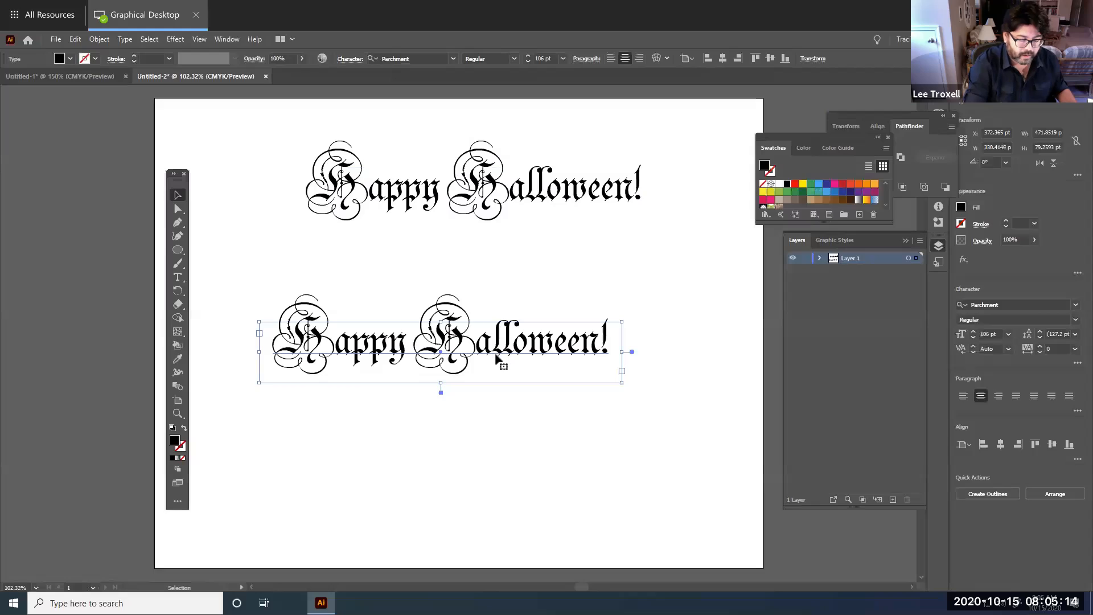
# Set the copied text in Arial Rounded MT Bold and enlarge its frame to about 692 by 291 pt
pyautogui.click(454, 59)
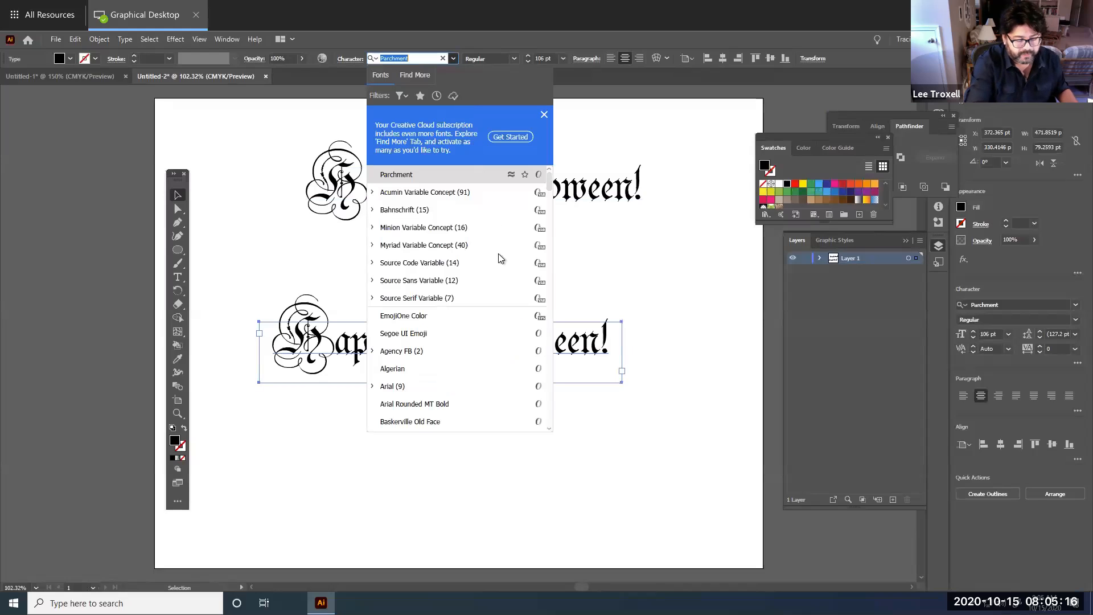
pyautogui.click(499, 404)
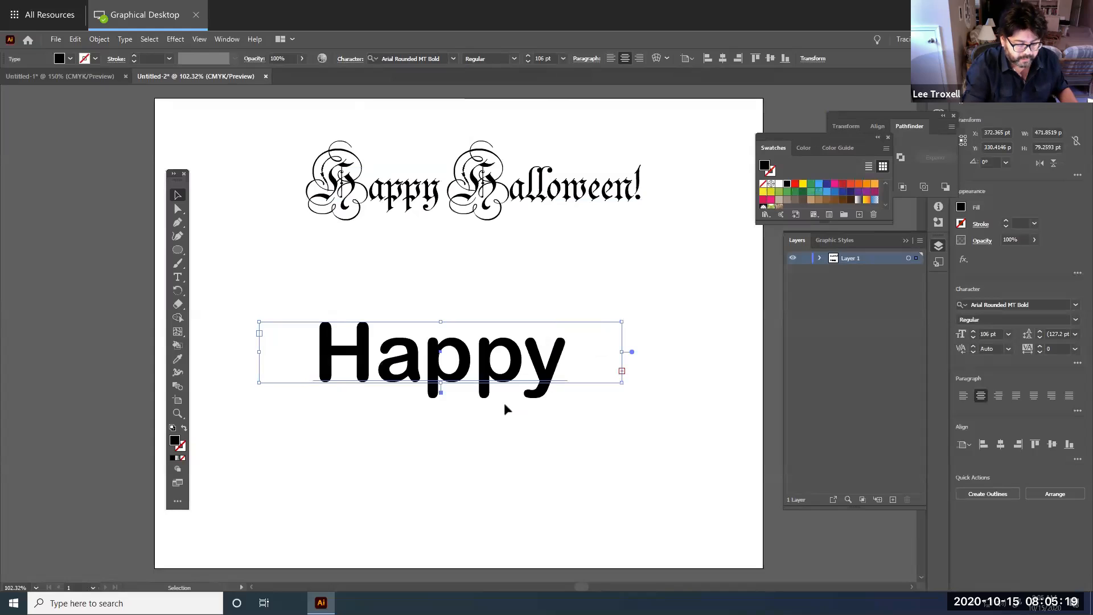
pyautogui.moveTo(440, 382); pyautogui.dragTo(441, 544)
pyautogui.moveTo(624, 434); pyautogui.dragTo(790, 434)
# Replace the space between "Happy" and "Halloween!" in the lower text with a line break
pyautogui.click(186, 279)
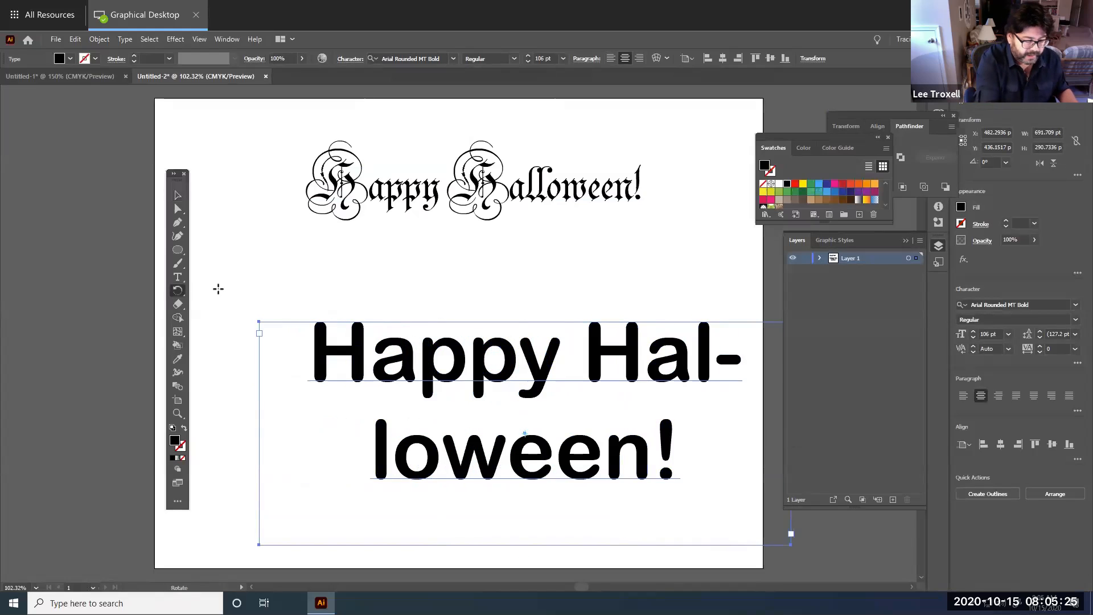
pyautogui.moveTo(558, 355); pyautogui.dragTo(584, 353)
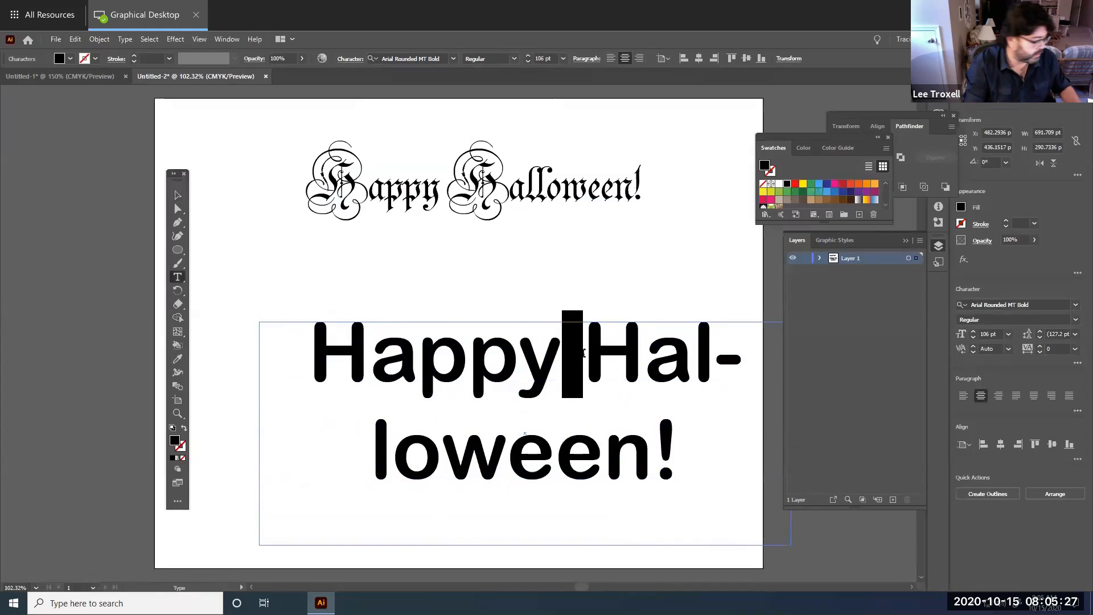
pyautogui.press('Return')
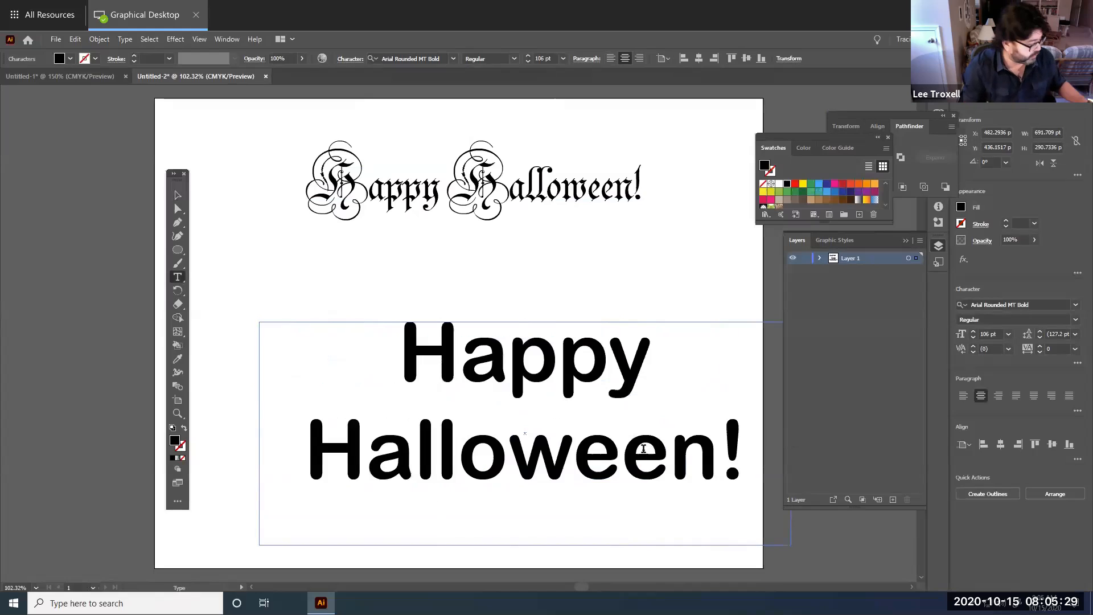
# Select all of the two-line text, try a leading of 72 pt, and set the leading to 120 pt
pyautogui.hotkey('ctrl', 'a')
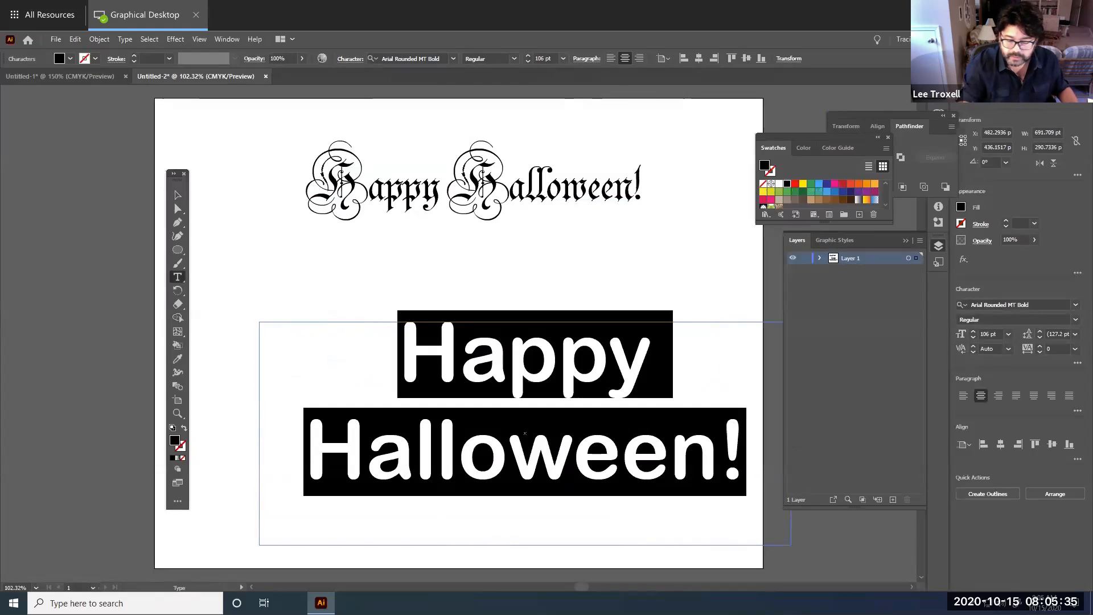
pyautogui.click(1075, 336)
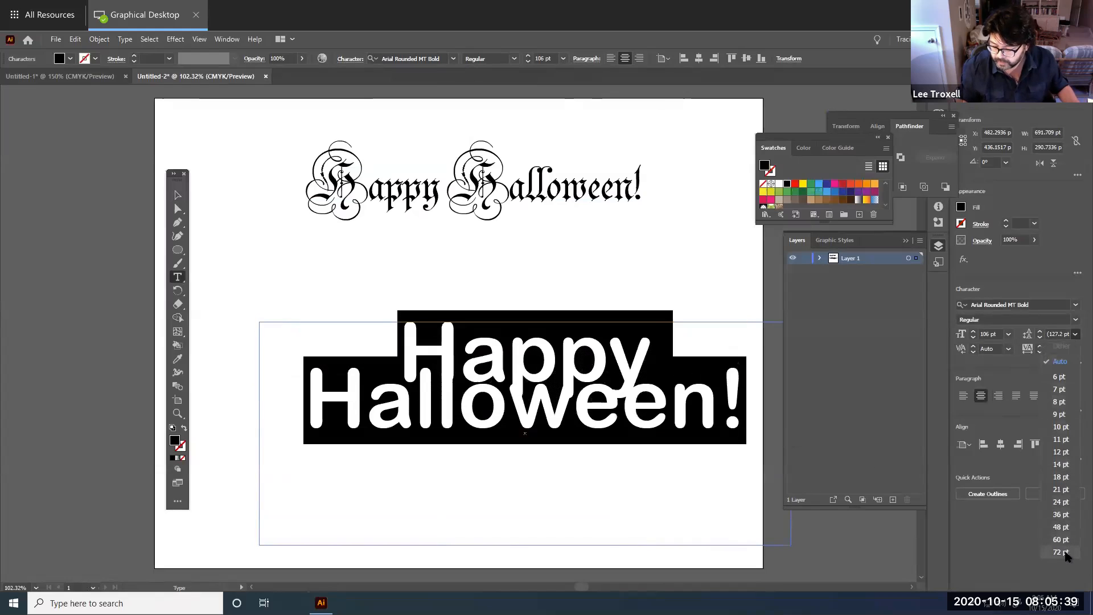
pyautogui.click(1060, 552)
pyautogui.click(1060, 337)
pyautogui.write('120')
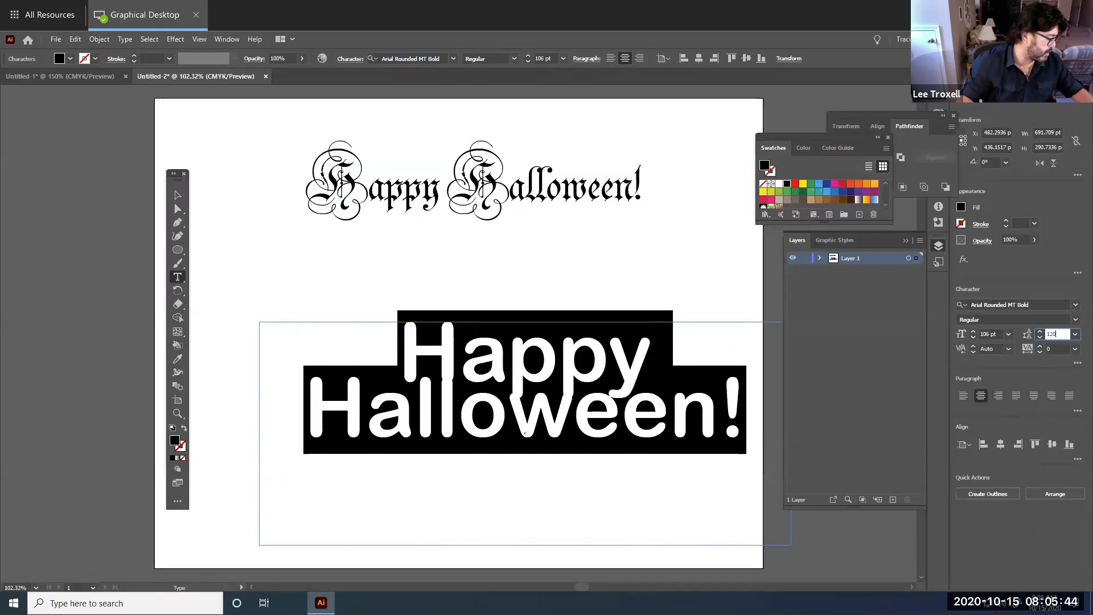
pyautogui.press('Return')
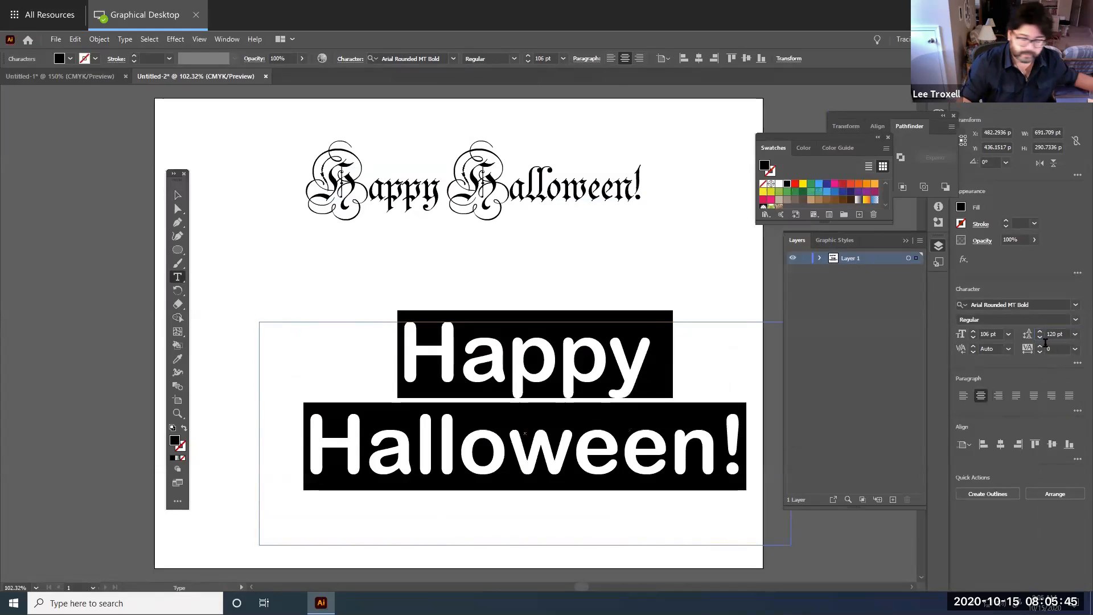
# Set the kerning of the selected two-line text to Optical and its tracking to -25
pyautogui.click(1009, 349)
pyautogui.click(1026, 373)
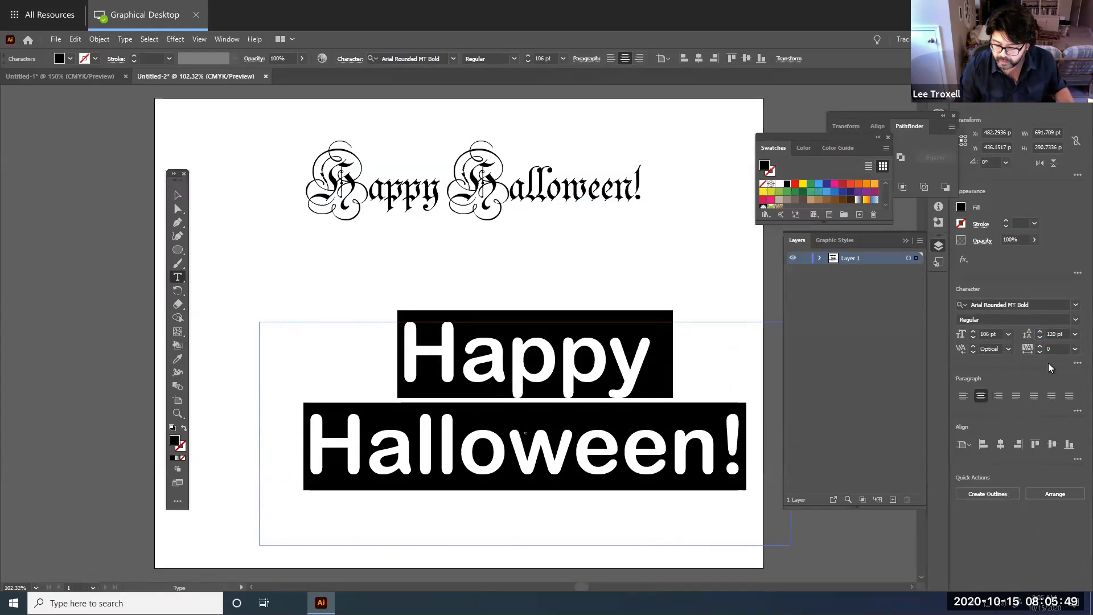
pyautogui.click(1074, 349)
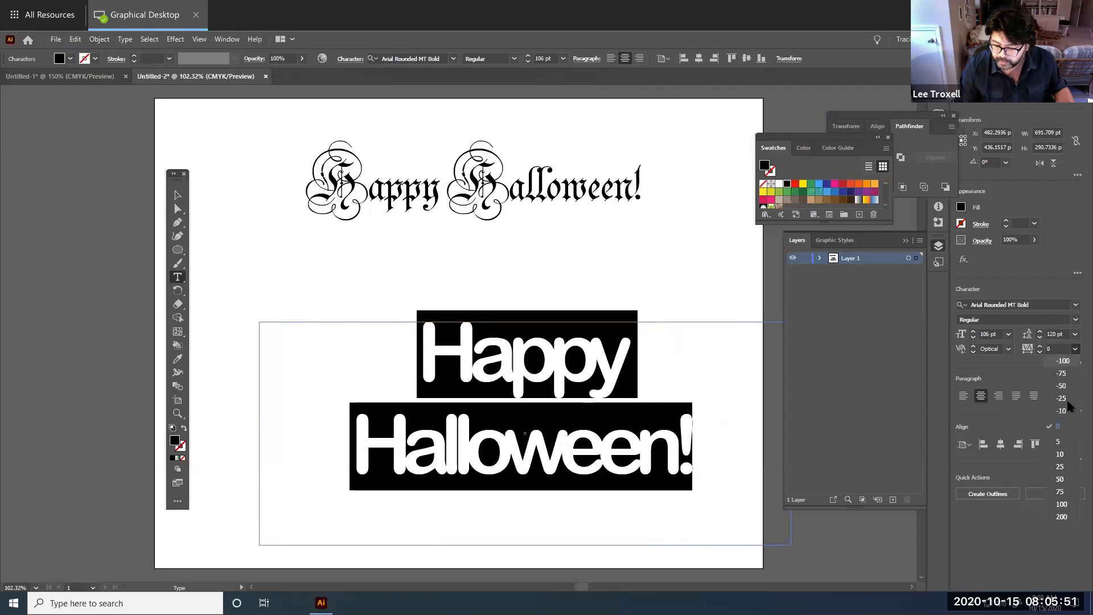
pyautogui.click(1057, 391)
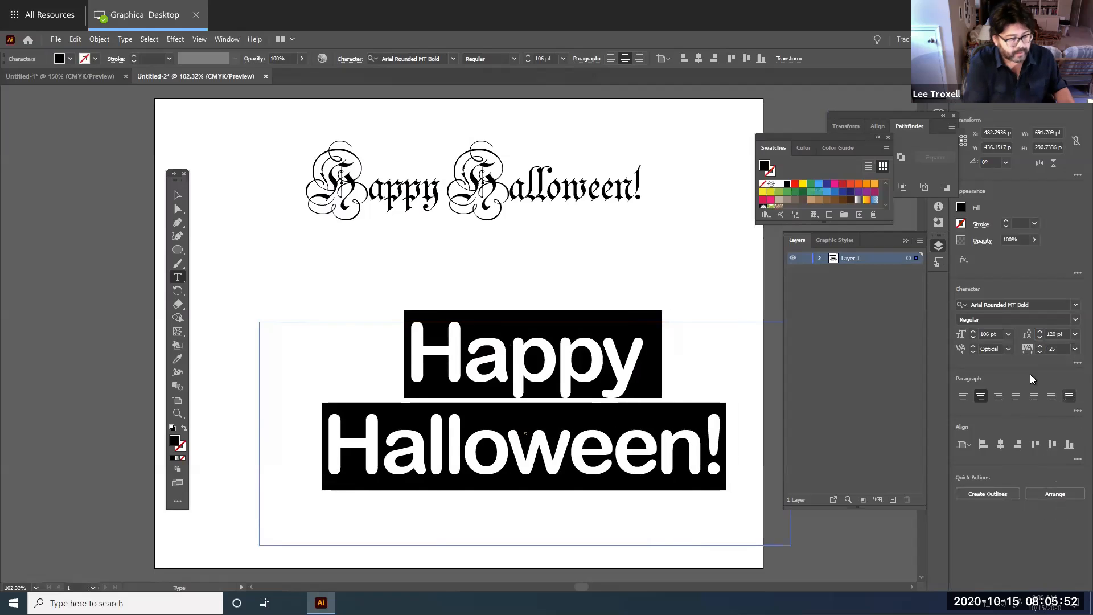
# Move the two-line text frame up and to the left, to about X 408 pt, Y 385 pt
pyautogui.click(177, 195)
pyautogui.moveTo(569, 439); pyautogui.dragTo(512, 400)
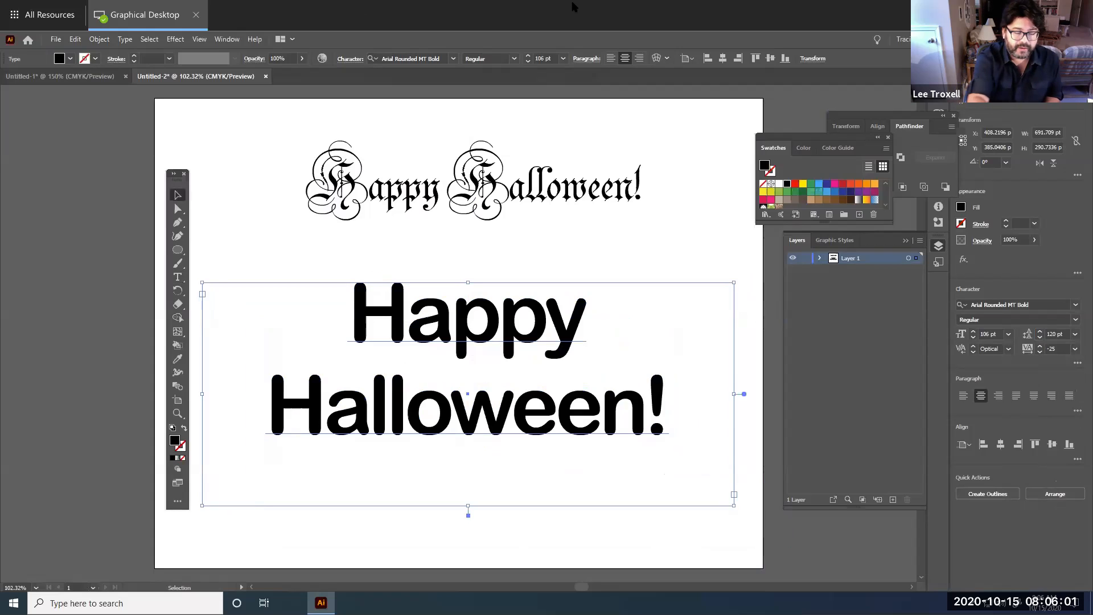
pyautogui.click(230, 39)
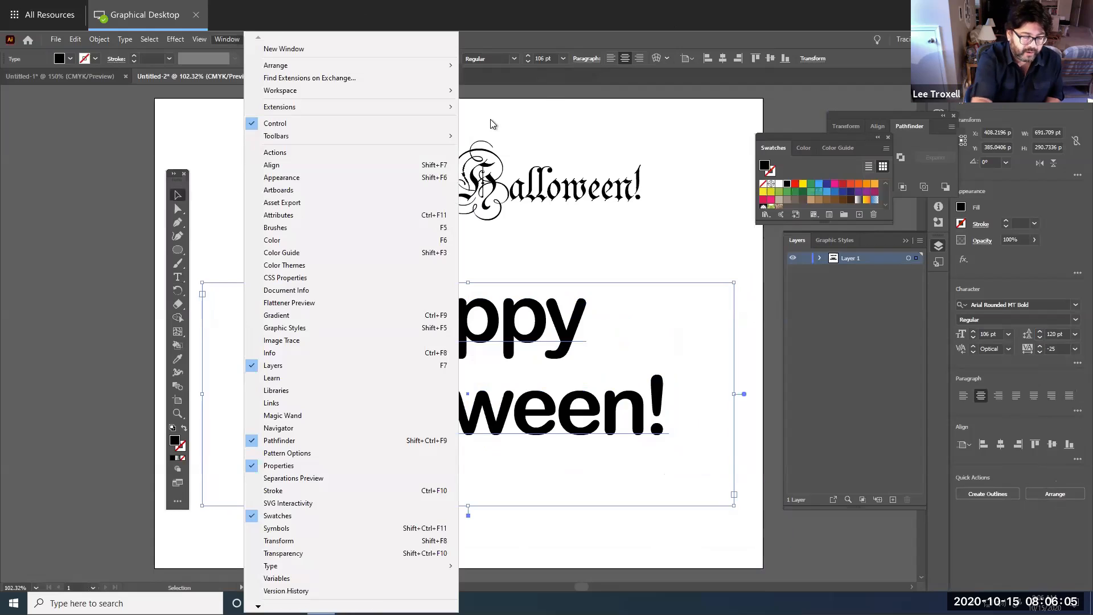
pyautogui.click(651, 151)
pyautogui.click(514, 351)
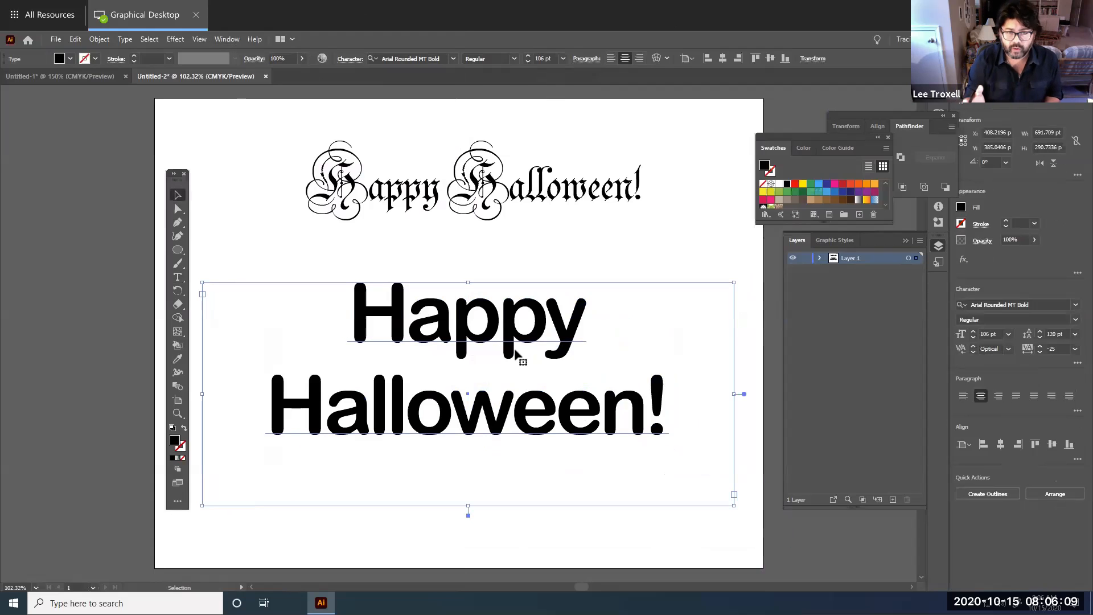
# Start an Arc warp effect on the two-line text and move the options dialog clear of the artwork
pyautogui.click(180, 41)
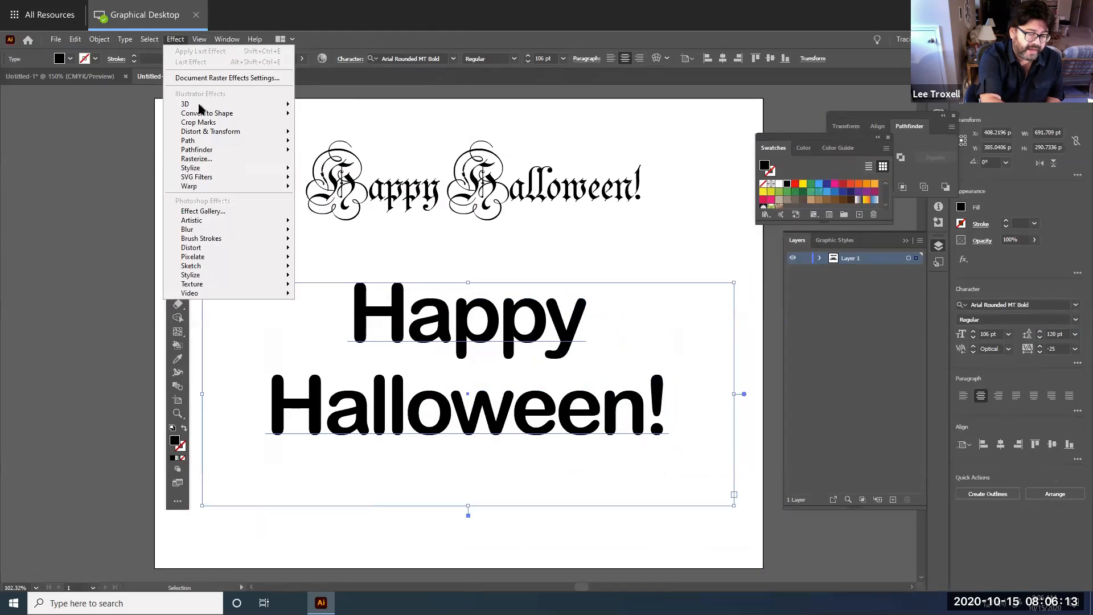
pyautogui.moveTo(282, 187)
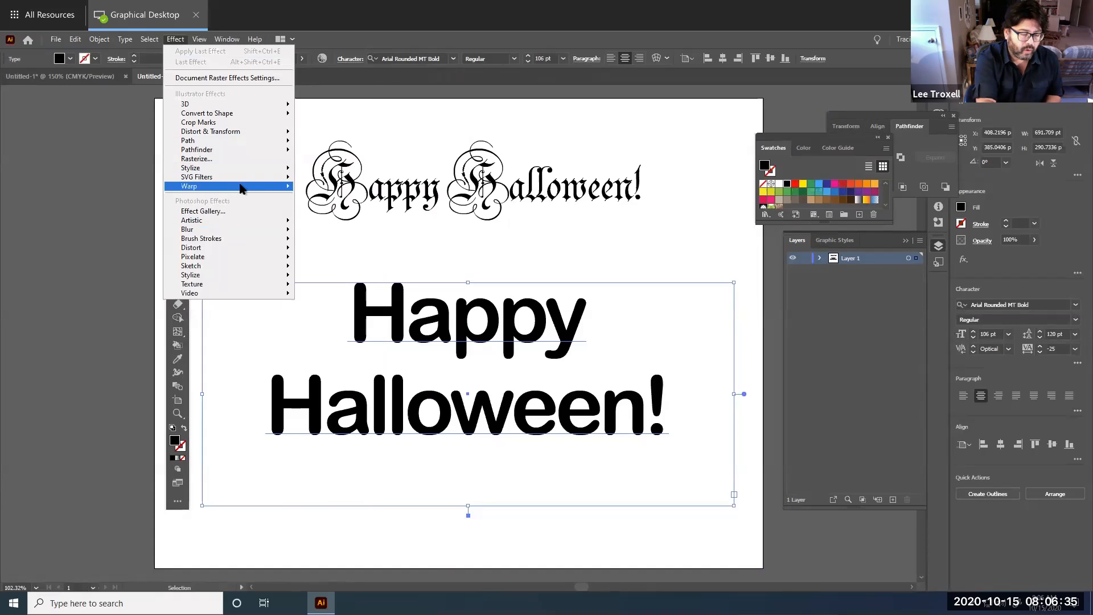
pyautogui.moveTo(242, 187)
pyautogui.click(345, 193)
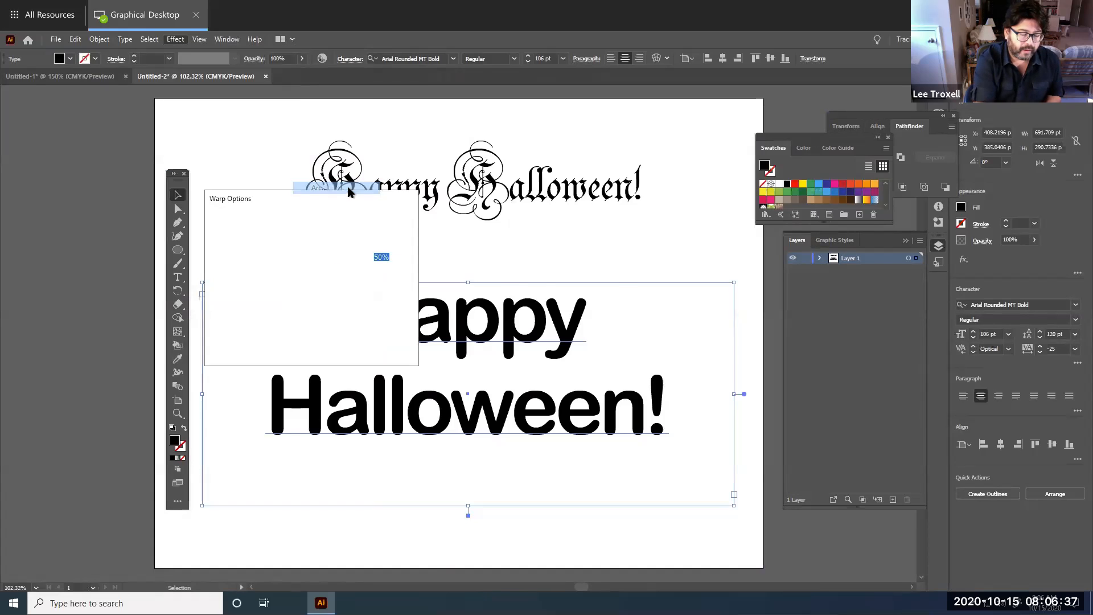
pyautogui.moveTo(379, 204); pyautogui.dragTo(259, 144)
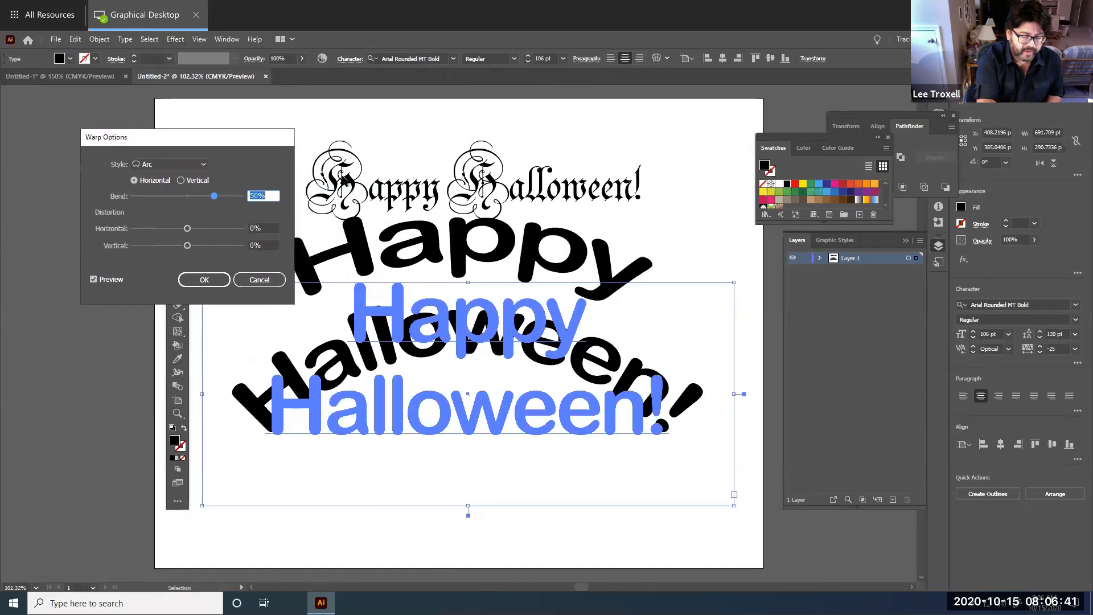
pyautogui.click(546, 546)
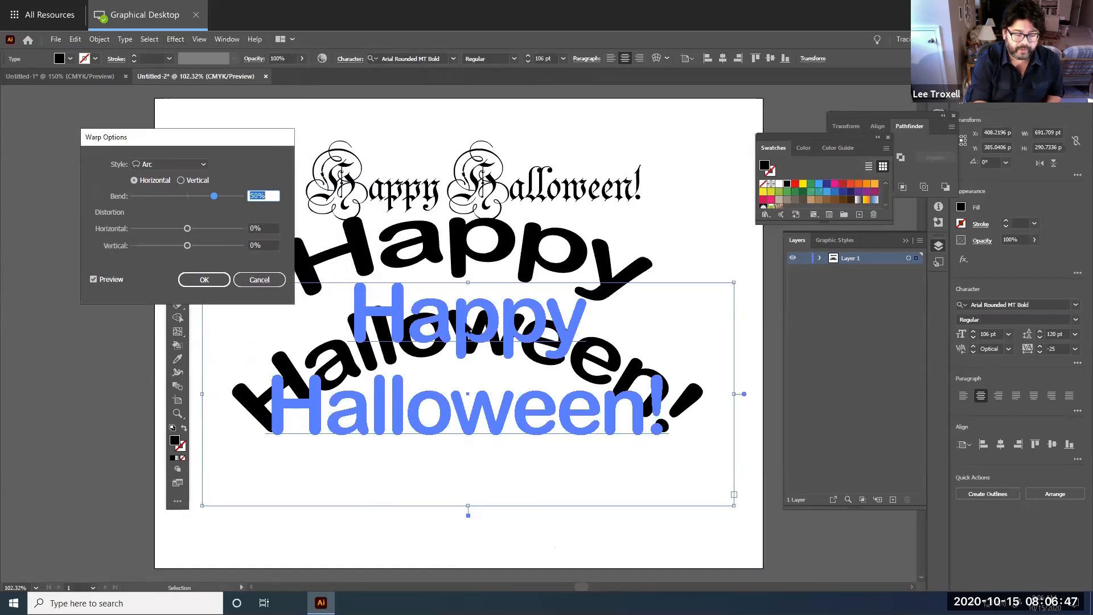
pyautogui.moveTo(268, 137); pyautogui.dragTo(904, 203)
# Try a bend of -2% on the Arc warp, refresh the preview, and set the bend to 52%
pyautogui.moveTo(852, 263); pyautogui.dragTo(841, 264)
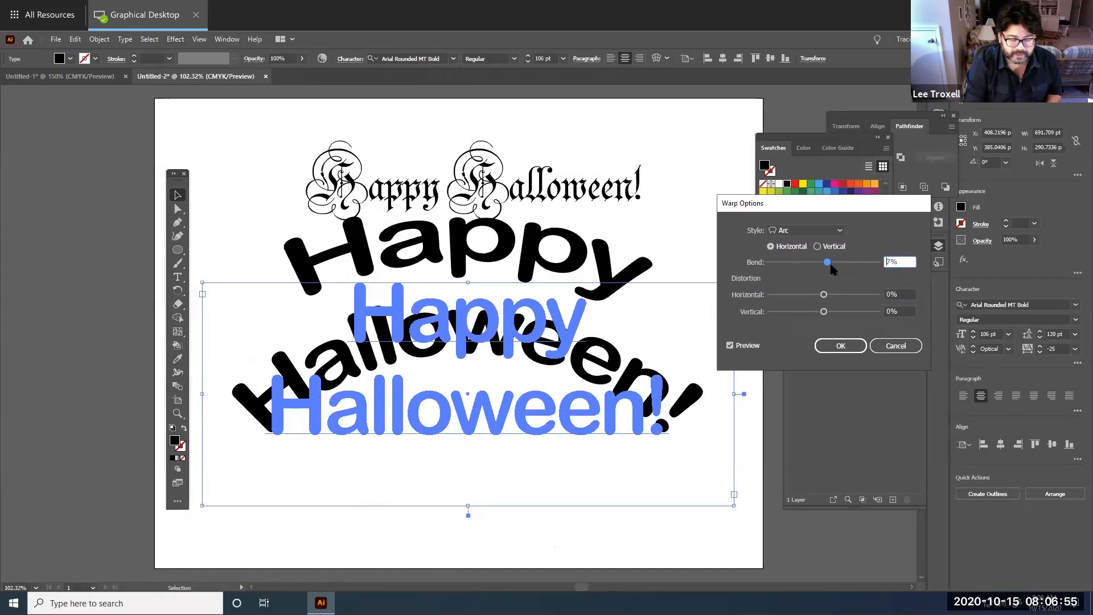
pyautogui.moveTo(822, 267); pyautogui.dragTo(805, 269)
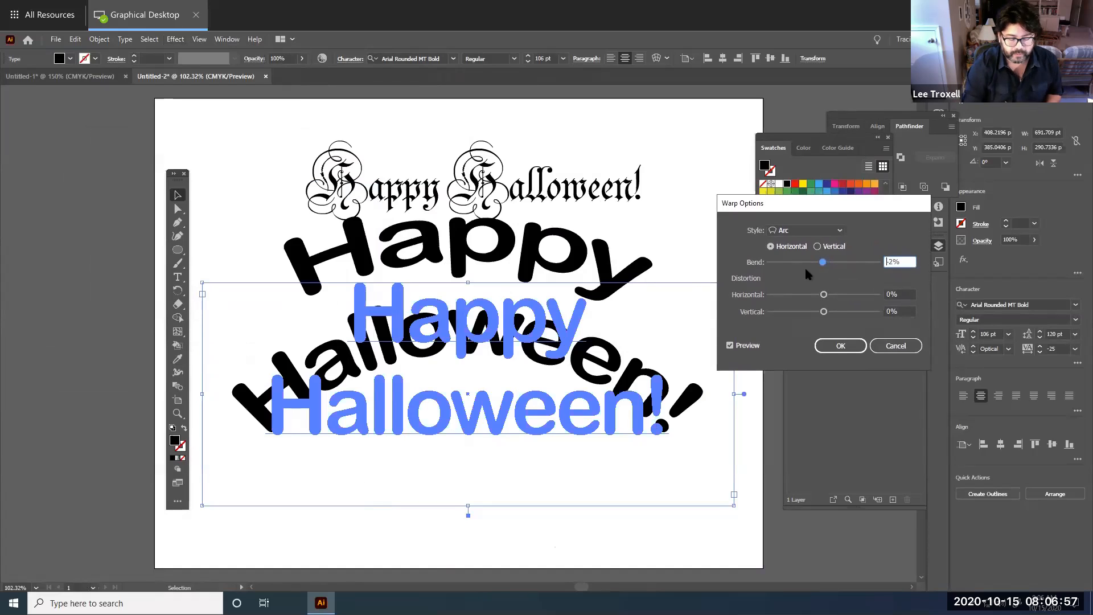
pyautogui.click(730, 345)
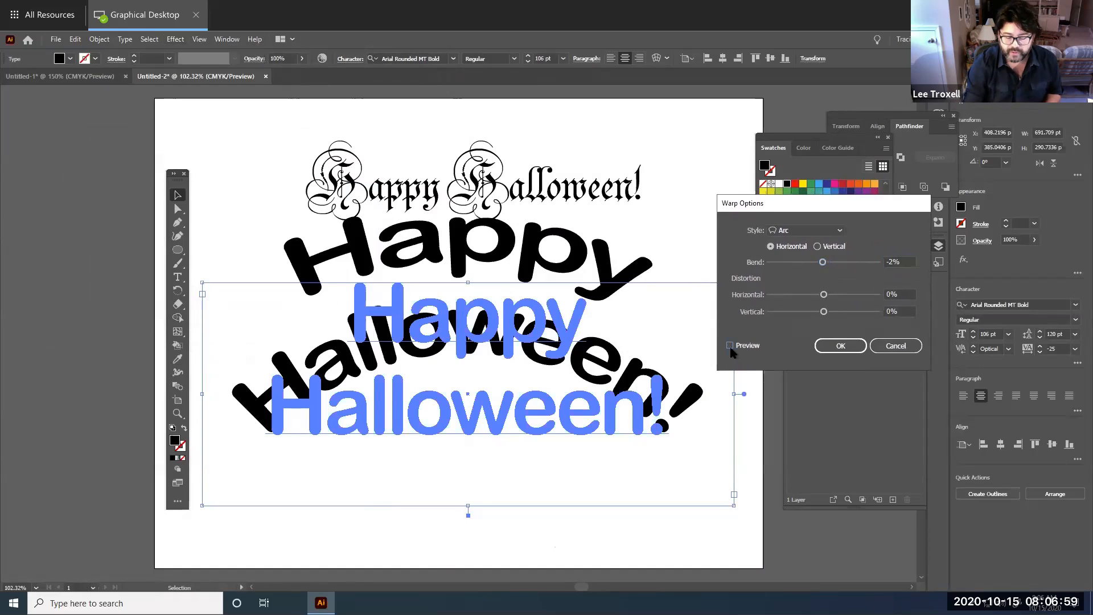
pyautogui.click(730, 346)
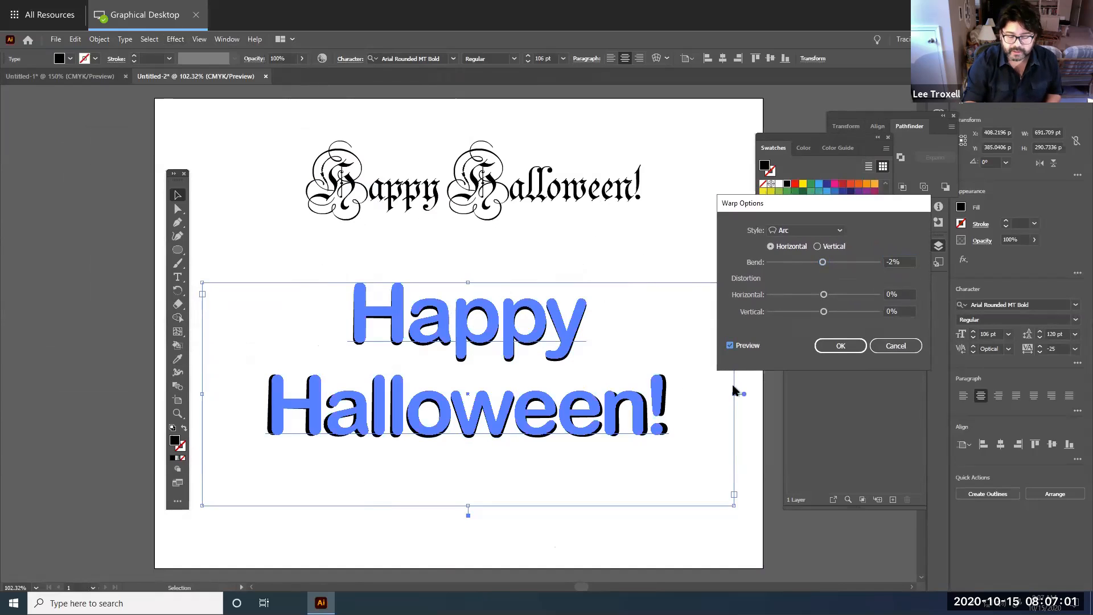
pyautogui.moveTo(823, 265); pyautogui.dragTo(852, 261)
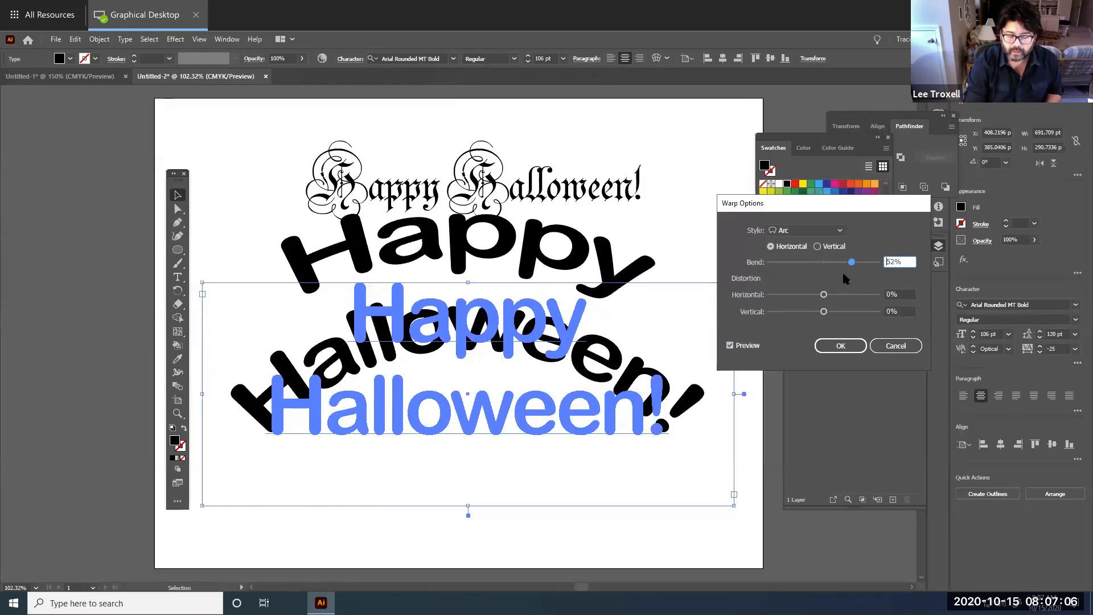
# Try the Arc Lower, Arch, Flag and Wave warp styles on the two-line text
pyautogui.click(840, 231)
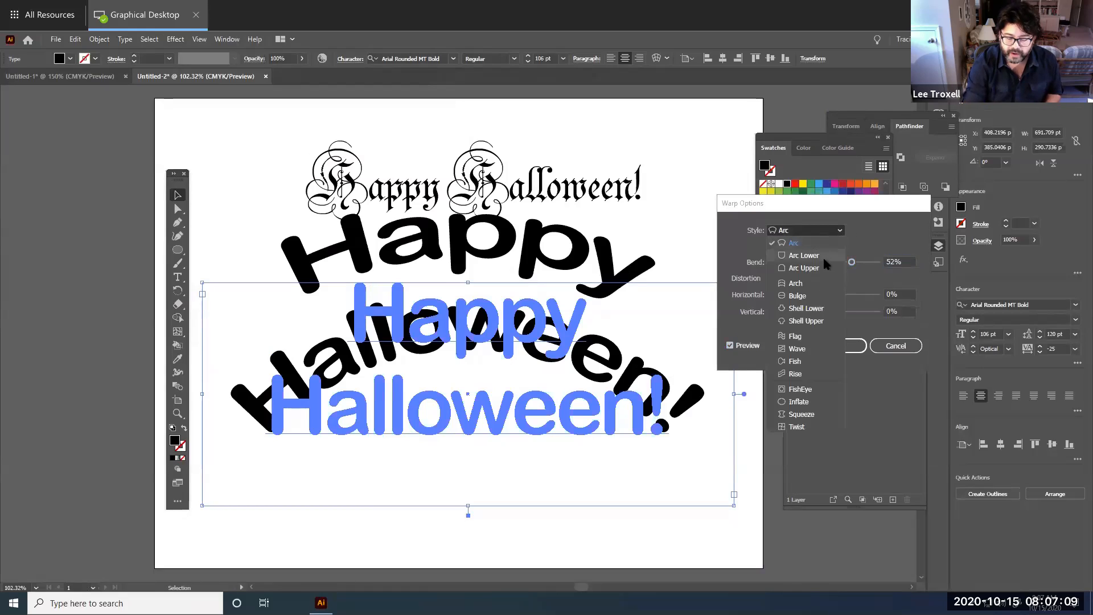
pyautogui.click(822, 256)
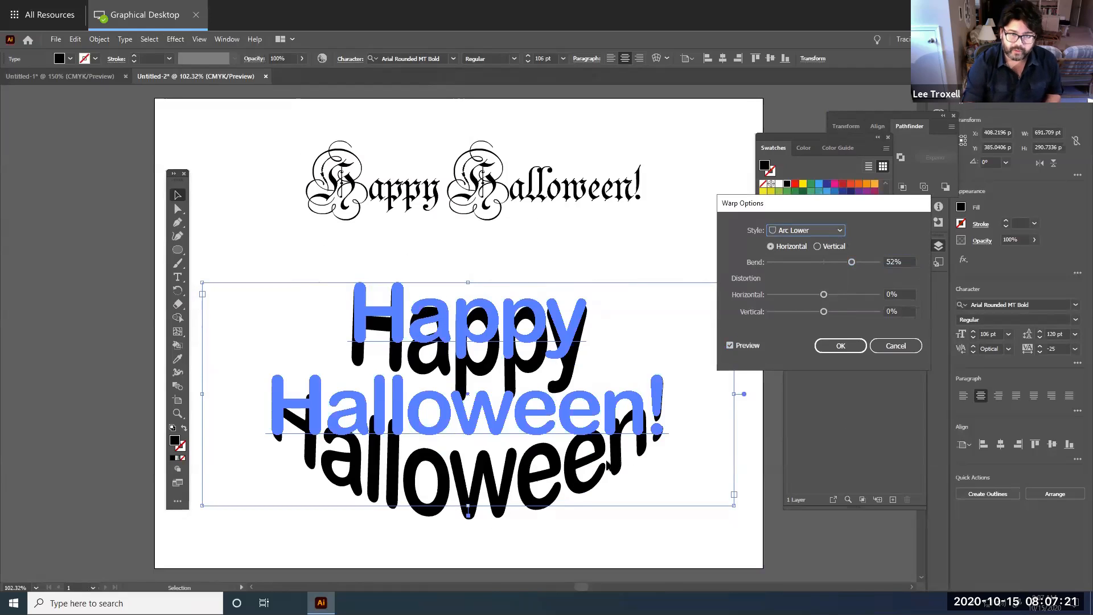
pyautogui.click(839, 230)
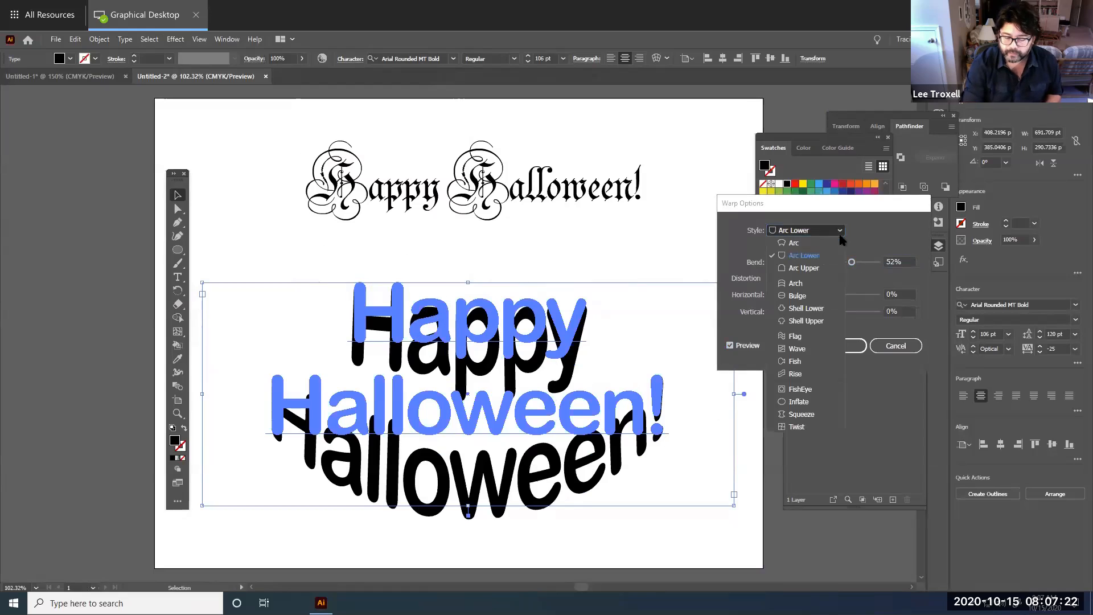
pyautogui.click(819, 283)
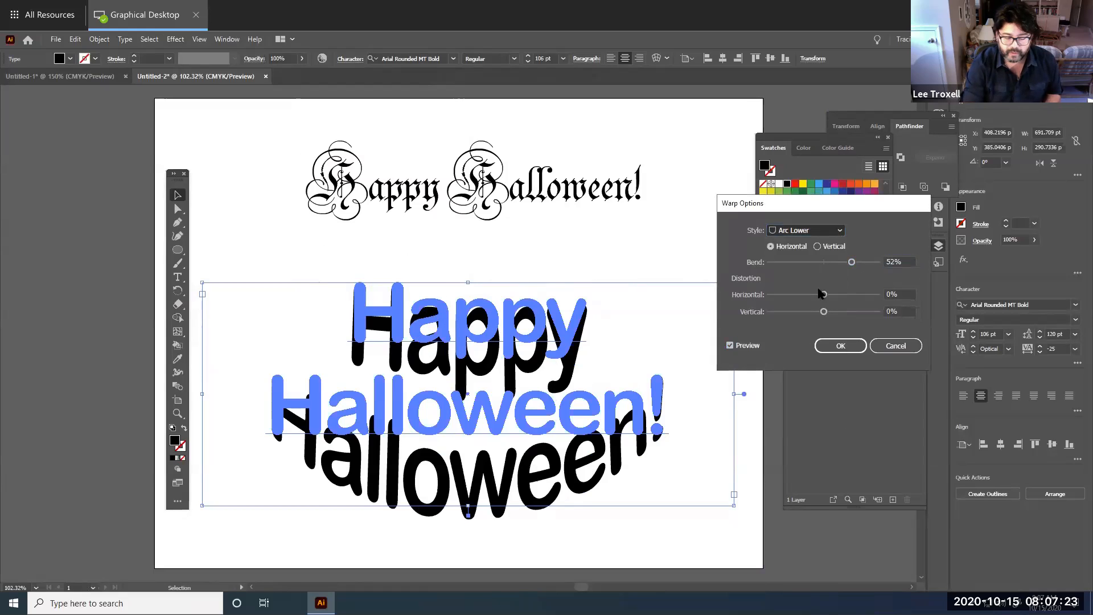
pyautogui.click(840, 230)
pyautogui.click(808, 335)
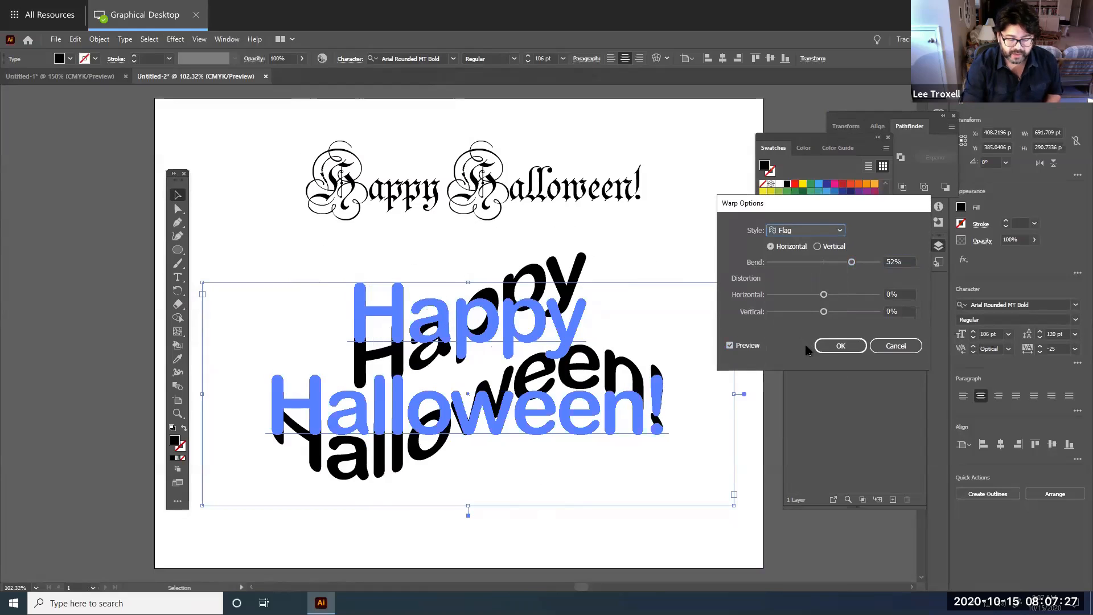
pyautogui.click(842, 231)
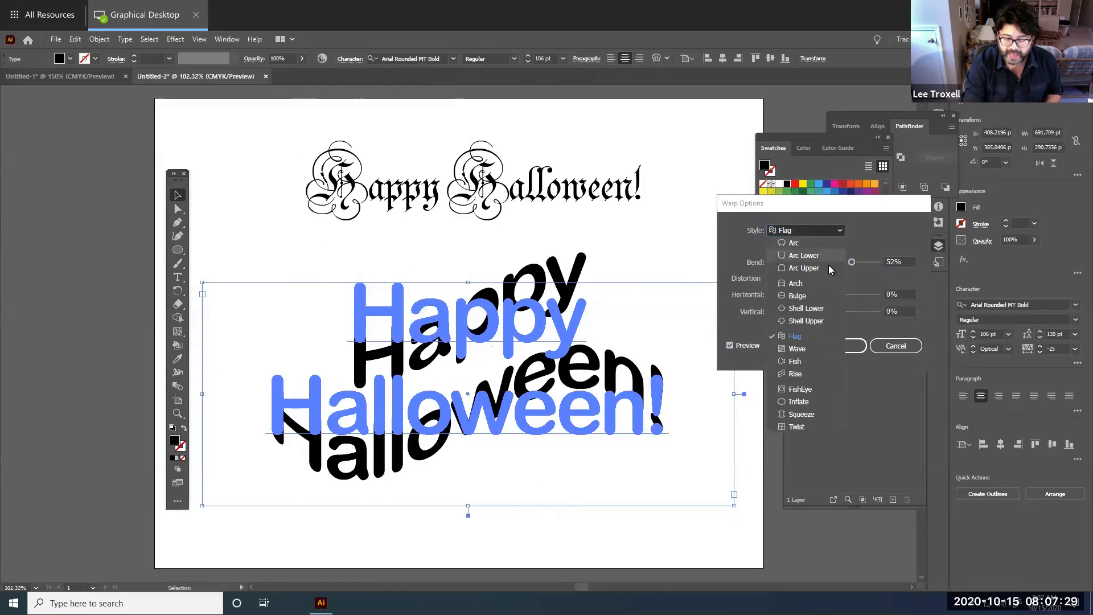
pyautogui.click(800, 349)
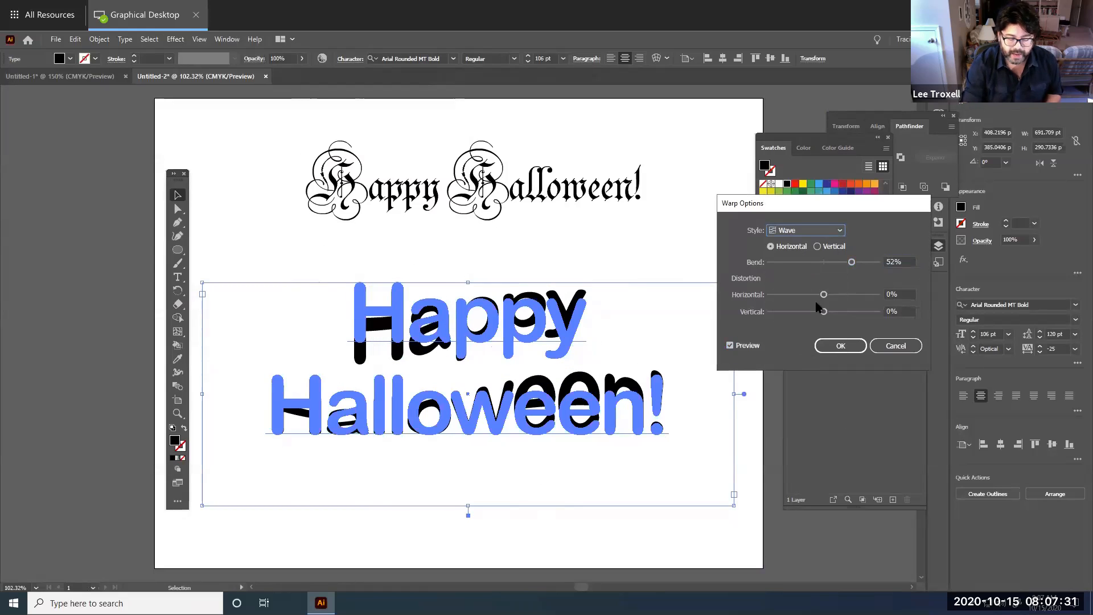
# Try the Fish, Rise, Inflate and Squeeze warp styles on the two-line text
pyautogui.click(840, 235)
pyautogui.click(805, 358)
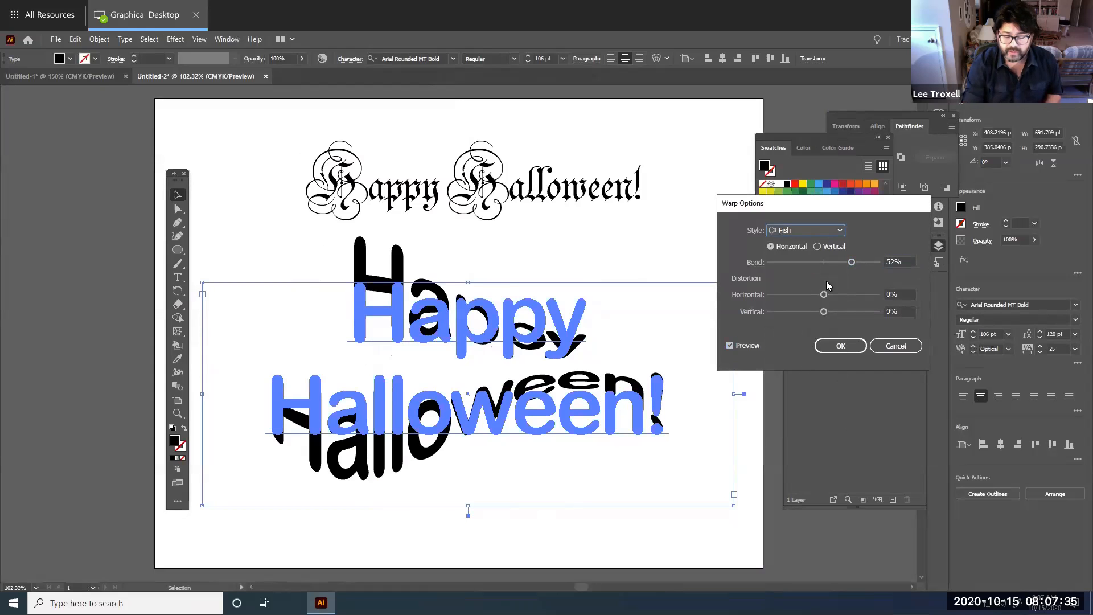
pyautogui.click(834, 231)
pyautogui.click(800, 373)
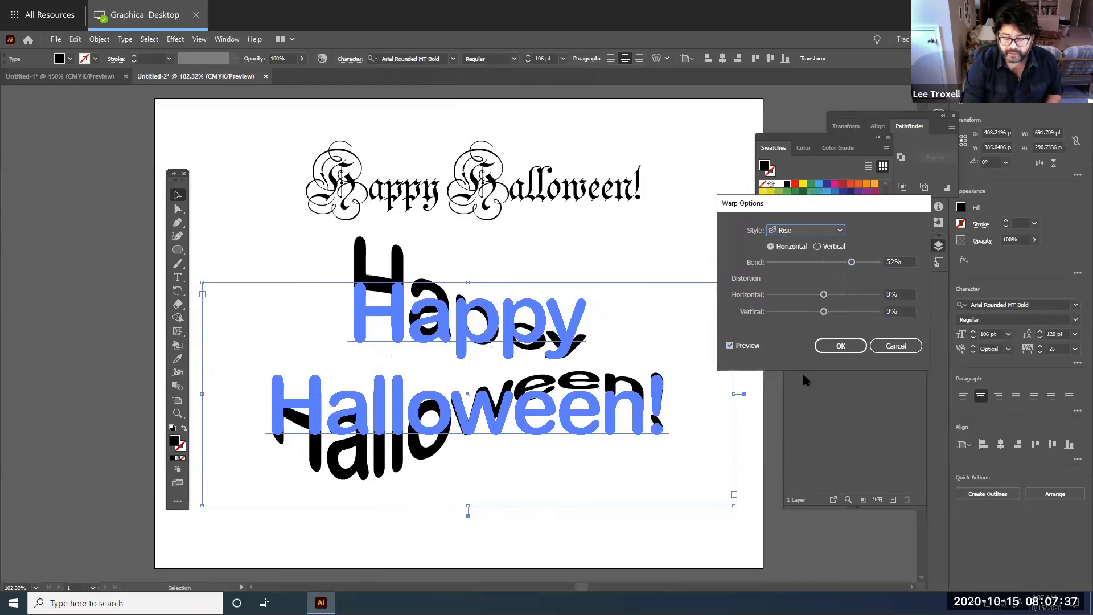
pyautogui.click(840, 231)
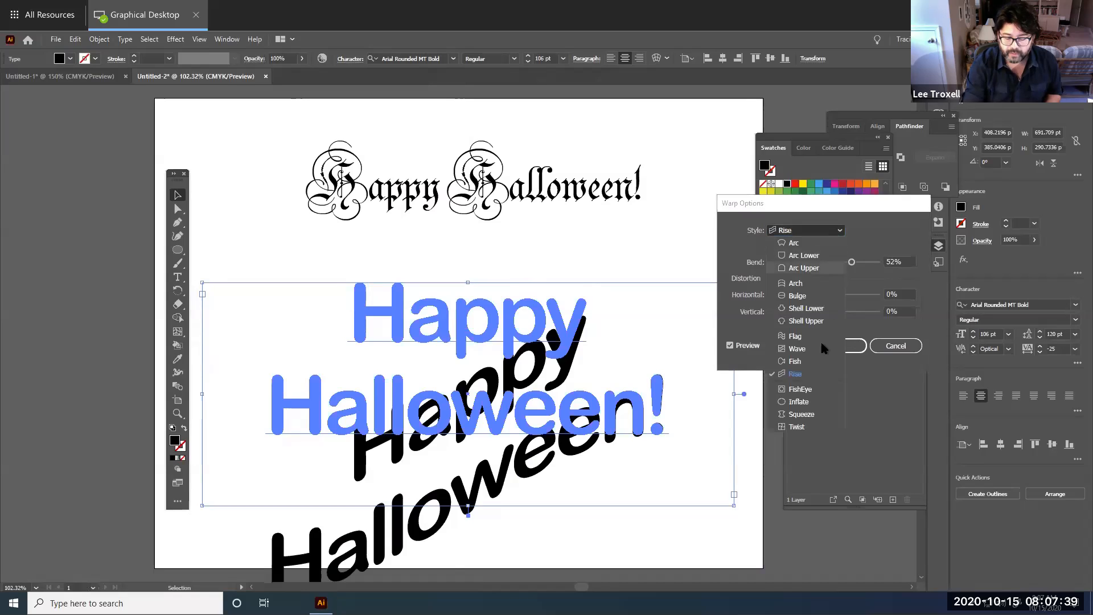
pyautogui.click(811, 402)
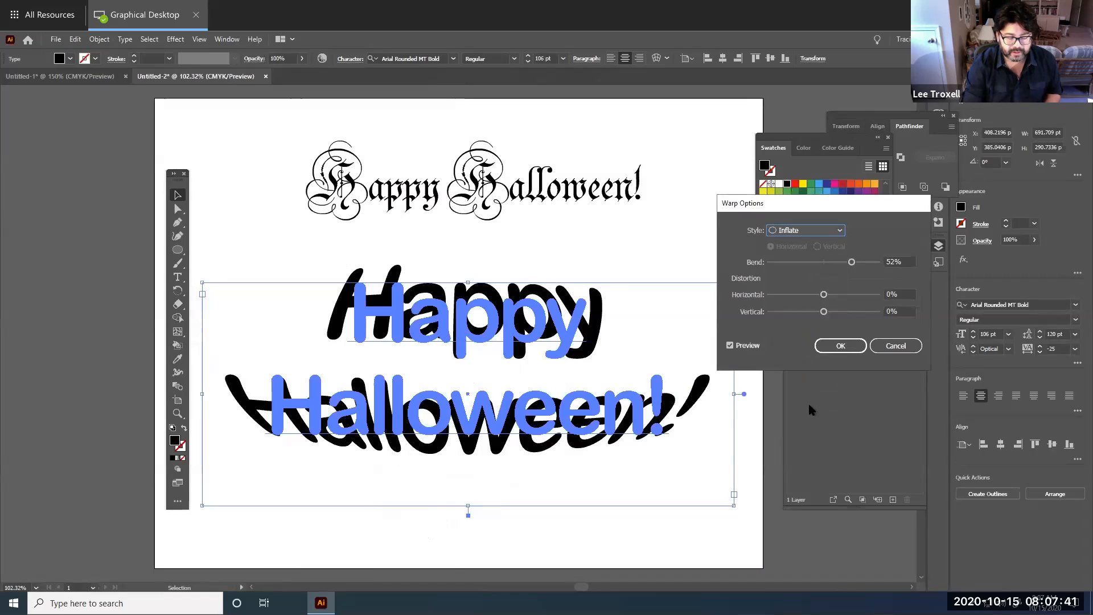
pyautogui.click(841, 231)
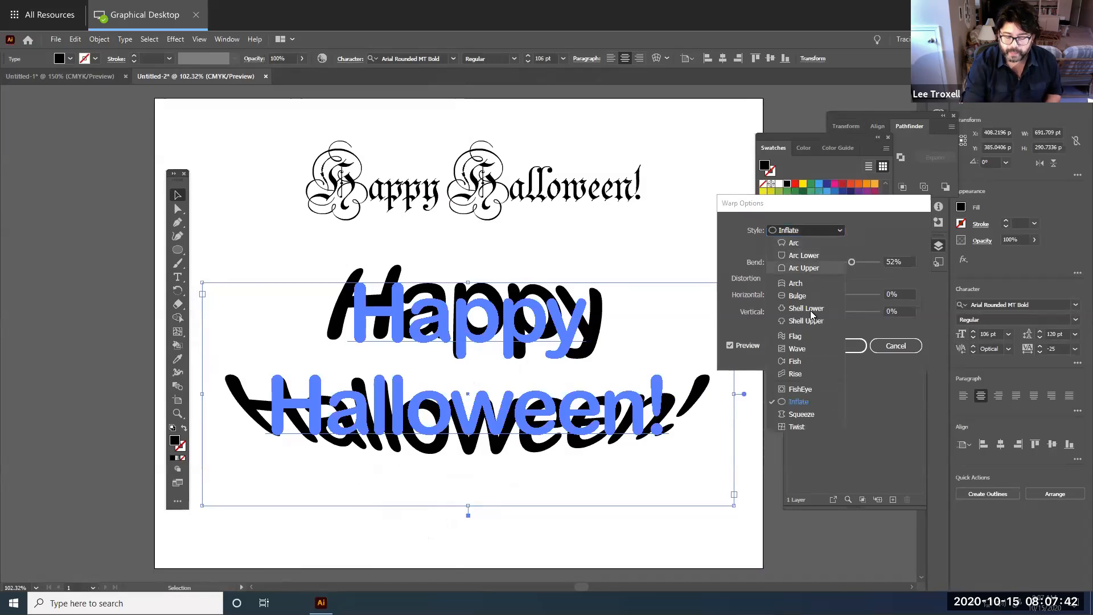
pyautogui.click(801, 417)
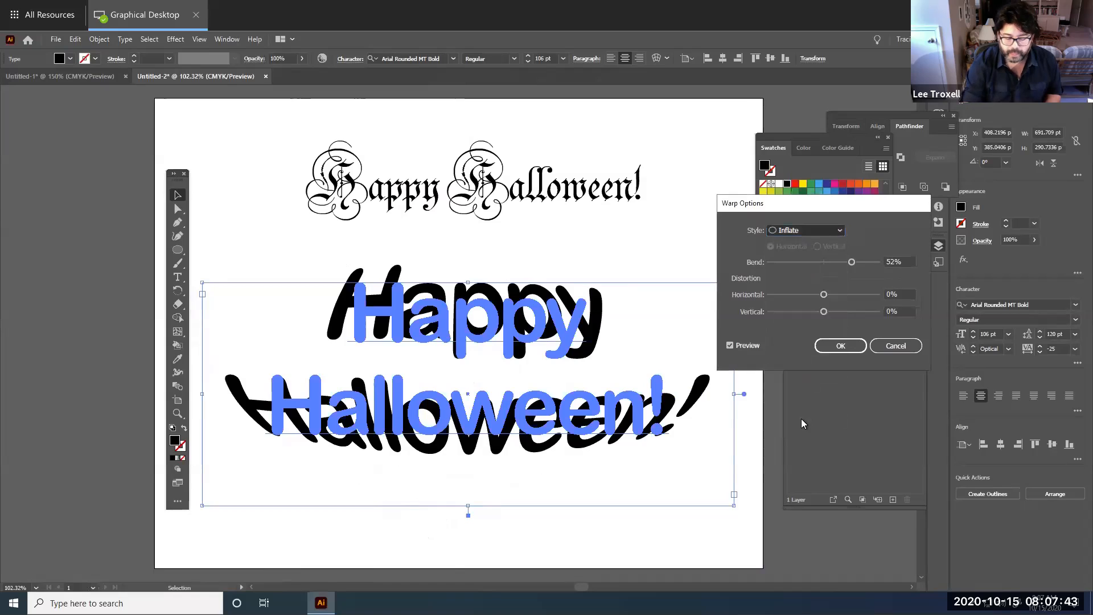
# Set the warp style to Flag with a bend of 62%
pyautogui.click(841, 231)
pyautogui.click(808, 336)
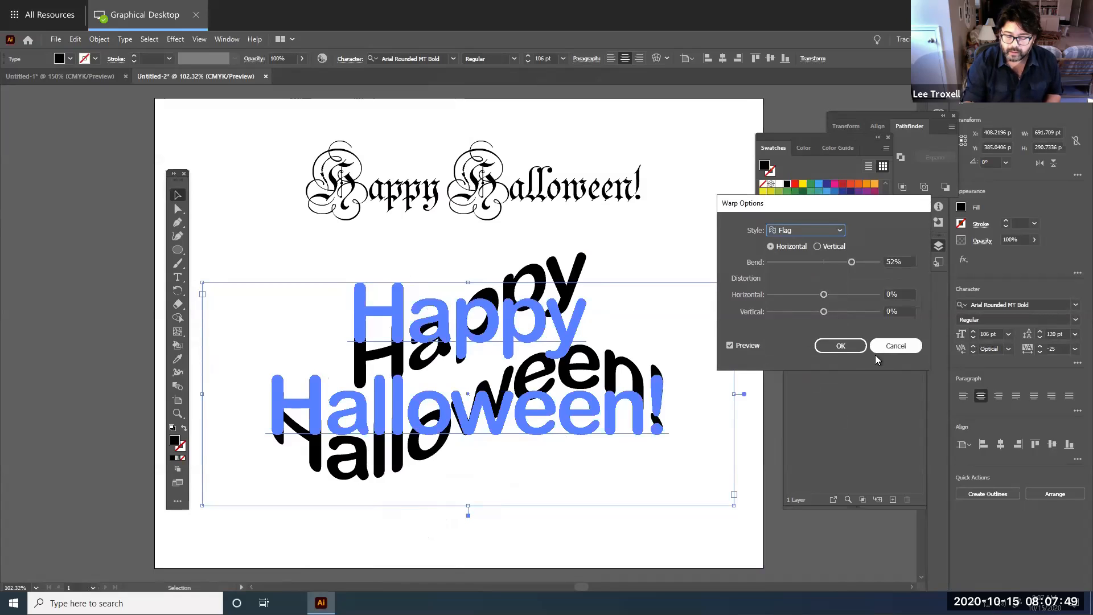
pyautogui.moveTo(853, 262); pyautogui.dragTo(853, 264)
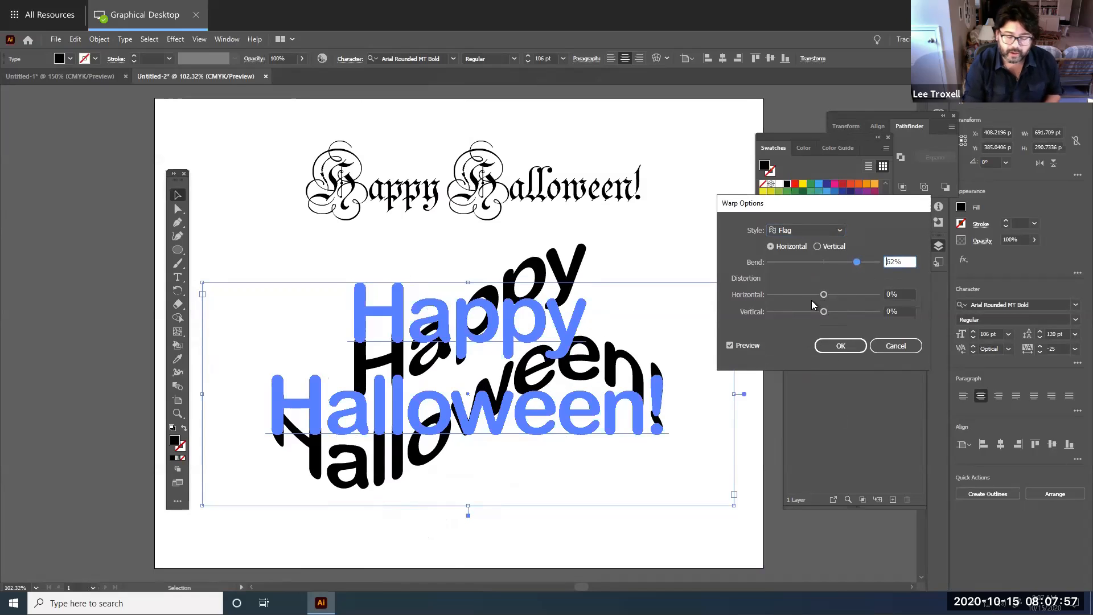
# Set the Flag warp's horizontal distortion to 26% and vertical distortion to 13%, and switch its orientation to vertical
pyautogui.moveTo(823, 294); pyautogui.dragTo(855, 297)
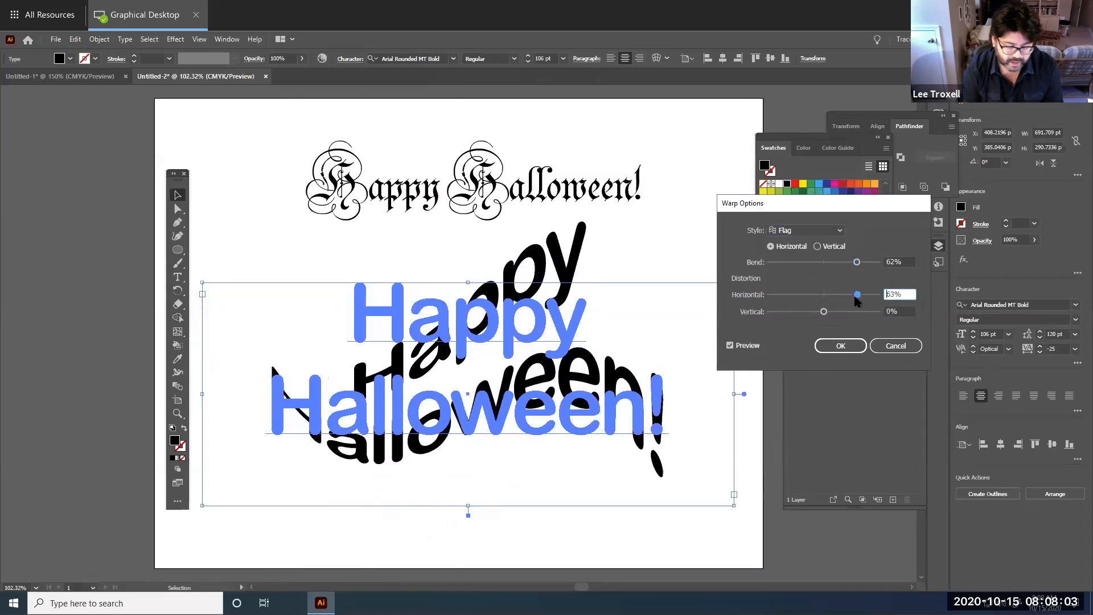
pyautogui.moveTo(825, 312)
pyautogui.mouseDown()
pyautogui.moveTo(840, 315)
pyautogui.moveTo(831, 315)
pyautogui.mouseUp()
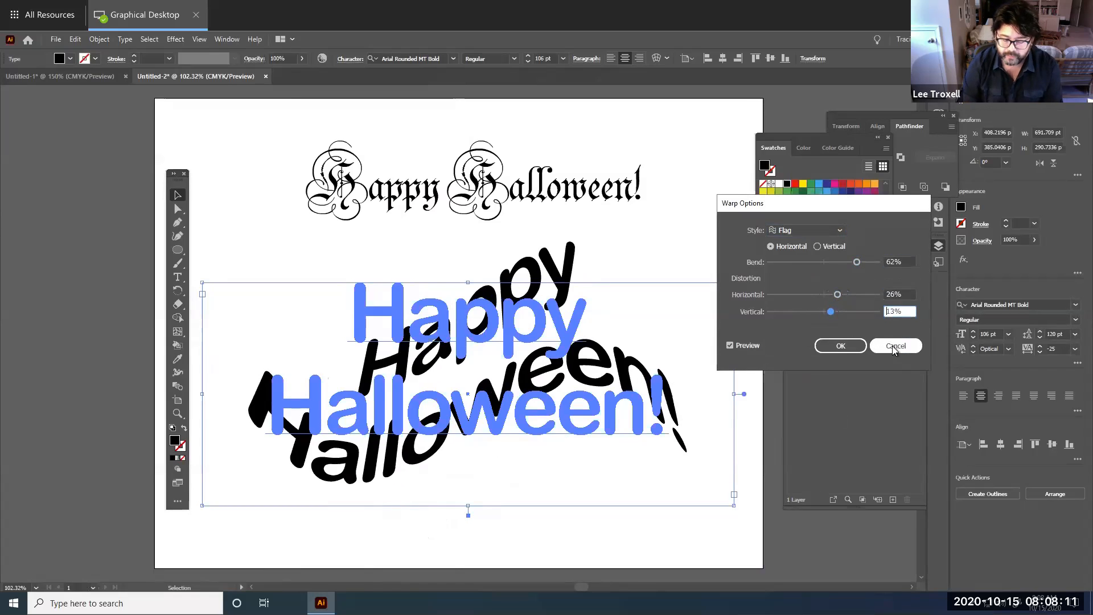
pyautogui.click(730, 347)
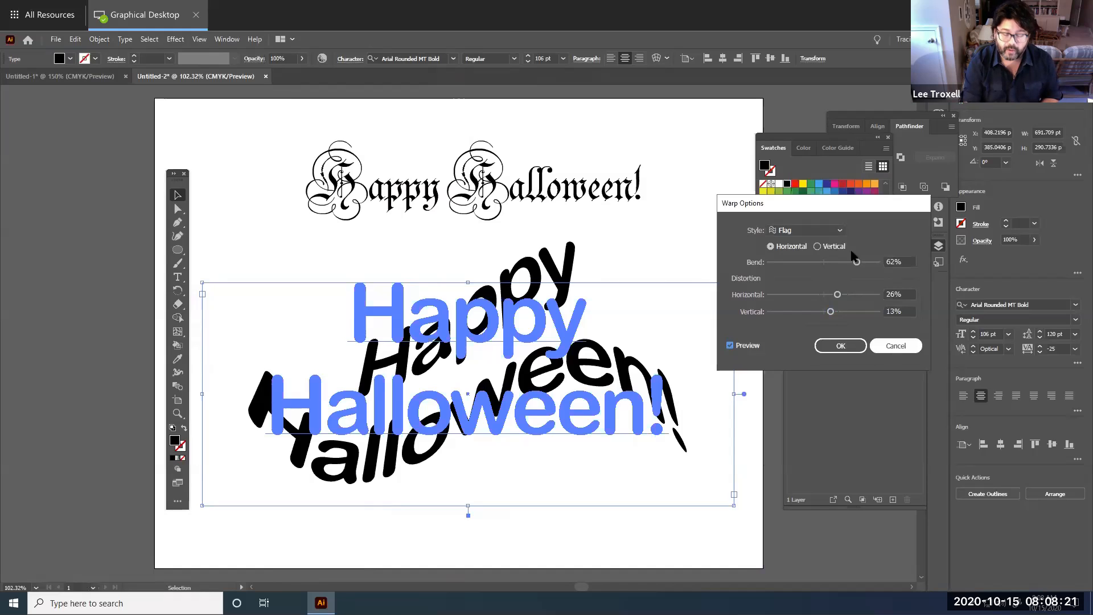
pyautogui.click(817, 246)
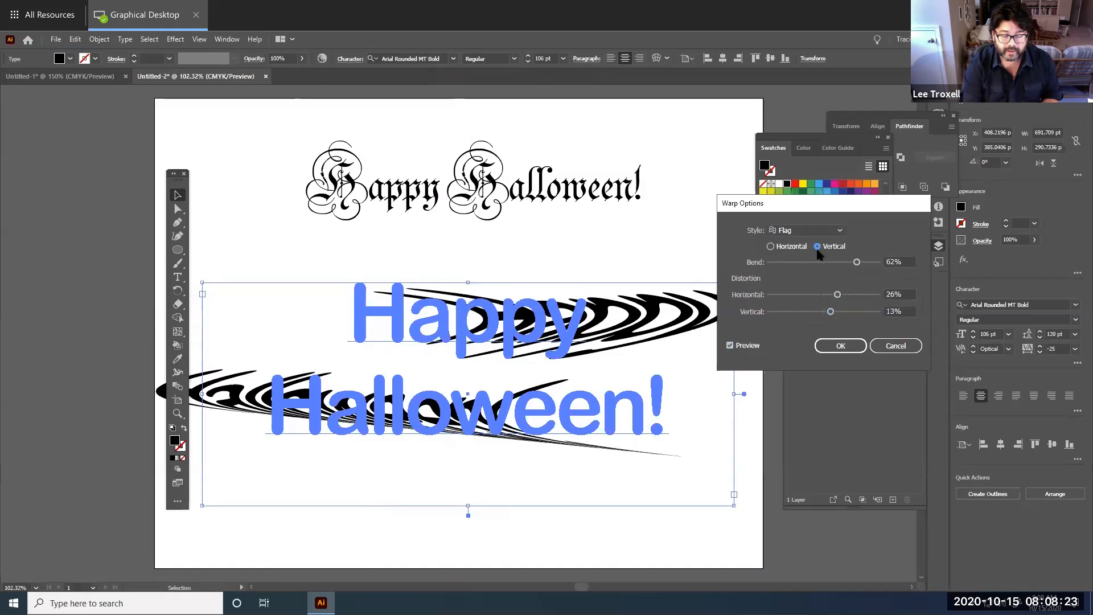
# Switch the Flag warp back to horizontal orientation and apply it to the two-line text
pyautogui.click(770, 247)
pyautogui.click(841, 345)
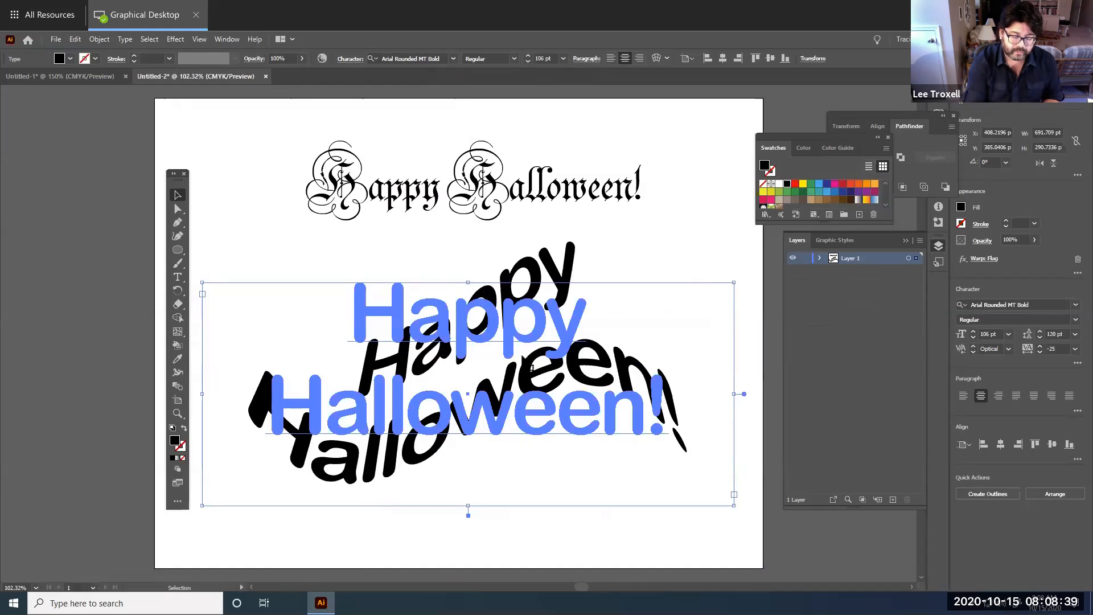
# Try adding three exclamation marks at the end of "Halloween!" in the warped text, and delete them again
pyautogui.press('t')
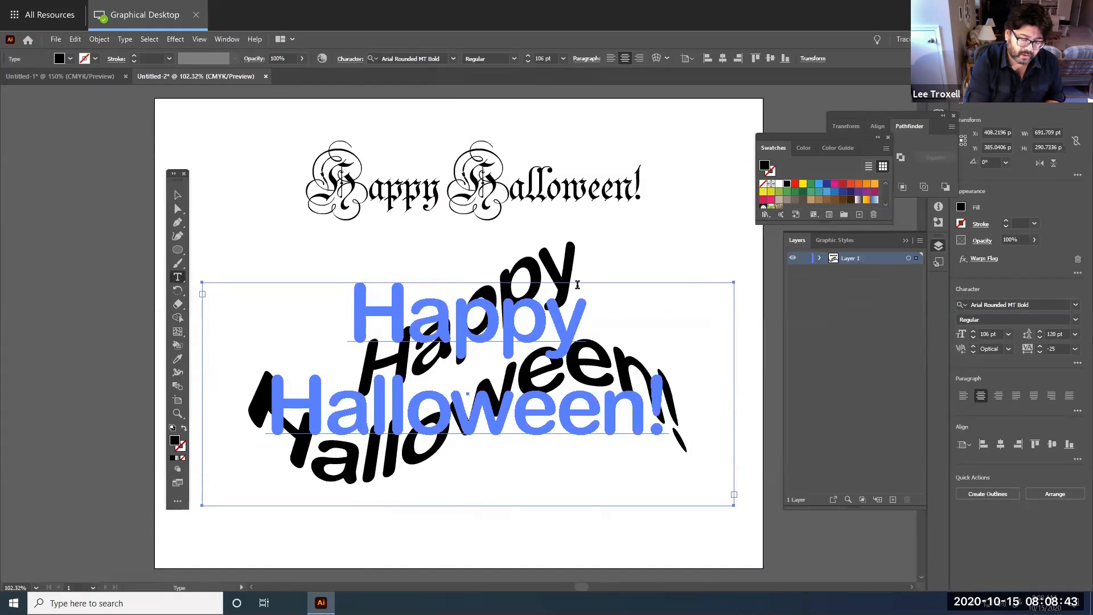
pyautogui.click(652, 401)
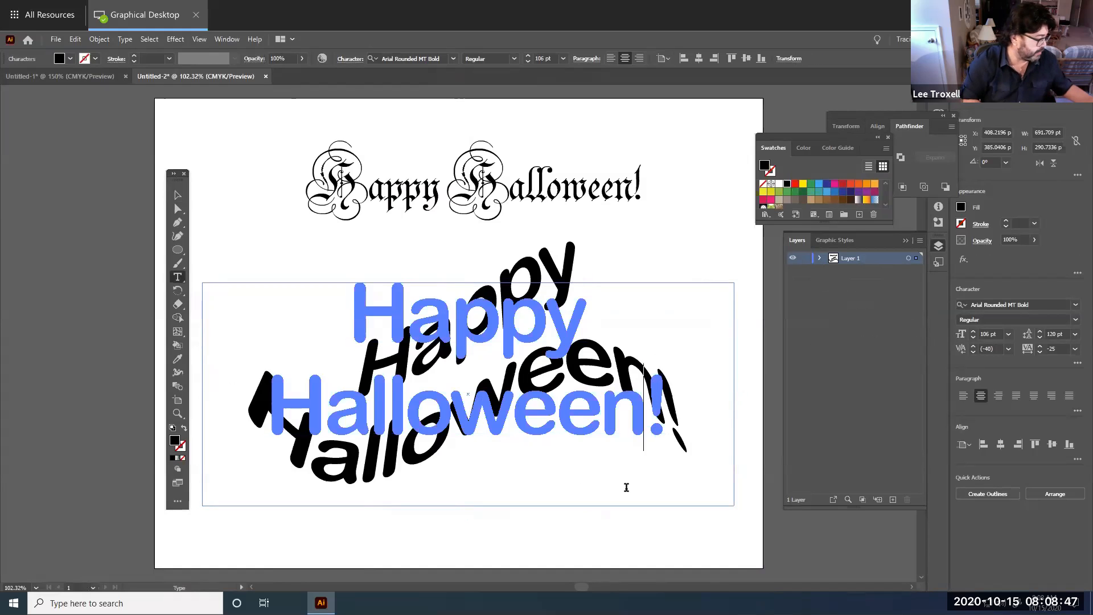
pyautogui.write('!!!')
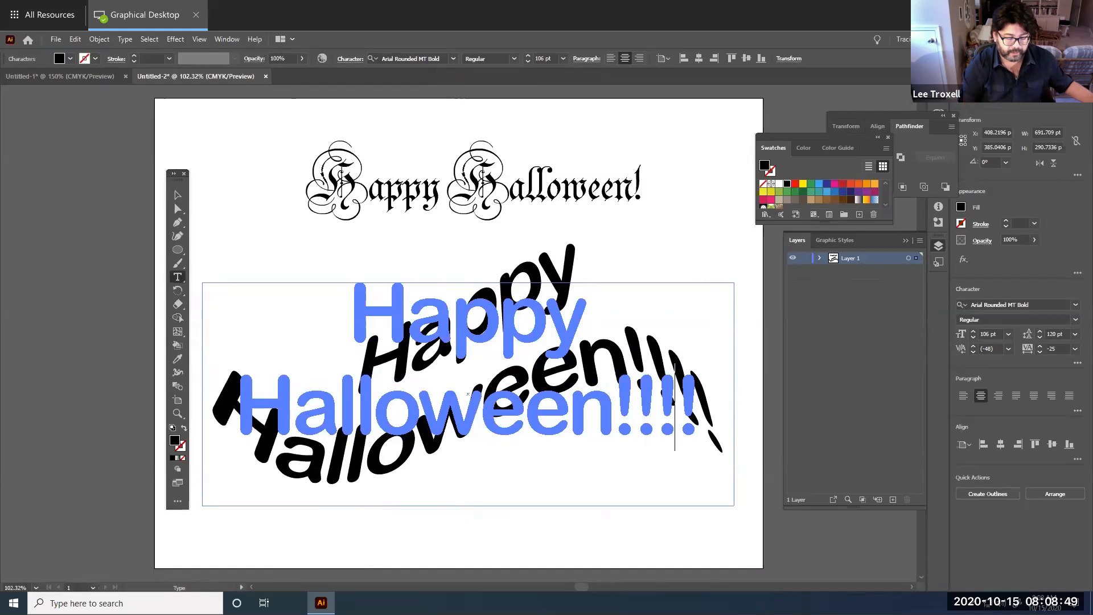
pyautogui.press('BackSpace')
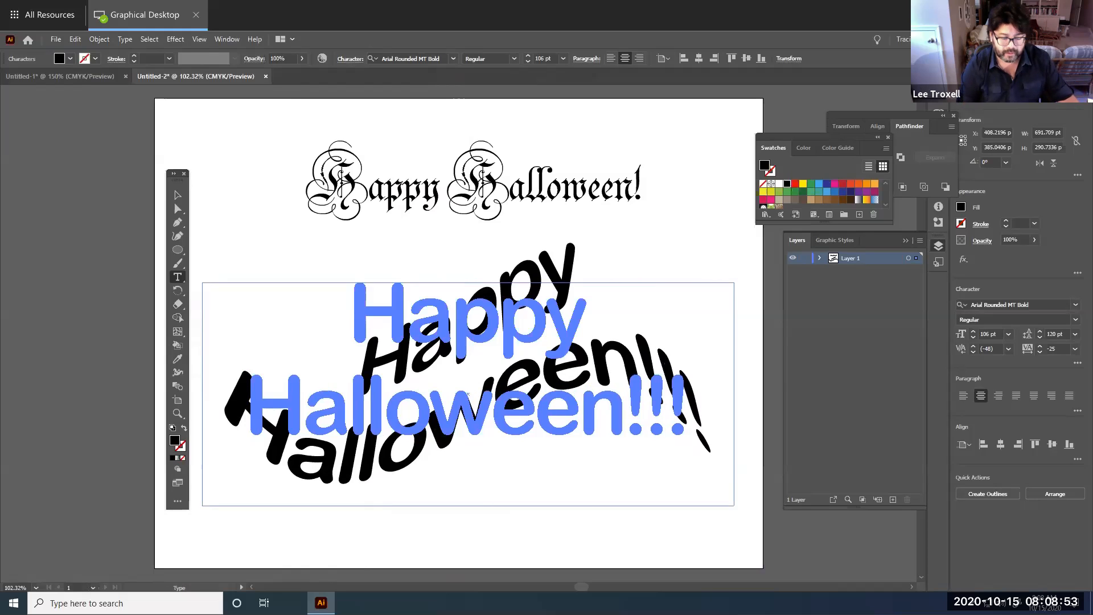
pyautogui.press('BackSpace')
pyautogui.press('BackSpace')
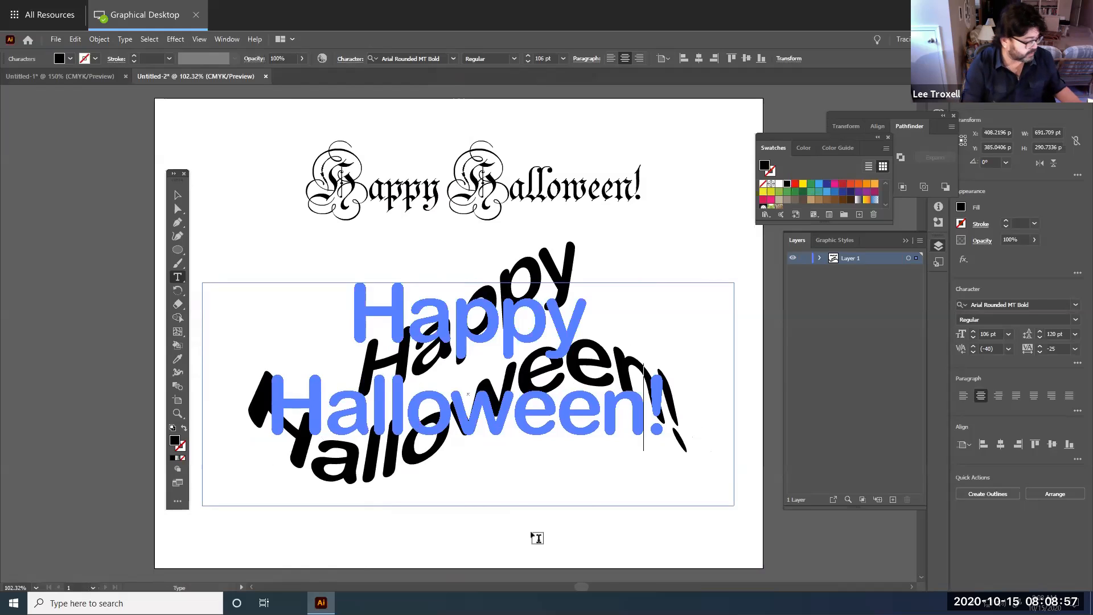
# Recolor the entire warped two-line text, trying yellow-green and yellow swatches before settling on orange
pyautogui.hotkey('ctrl', 'a')
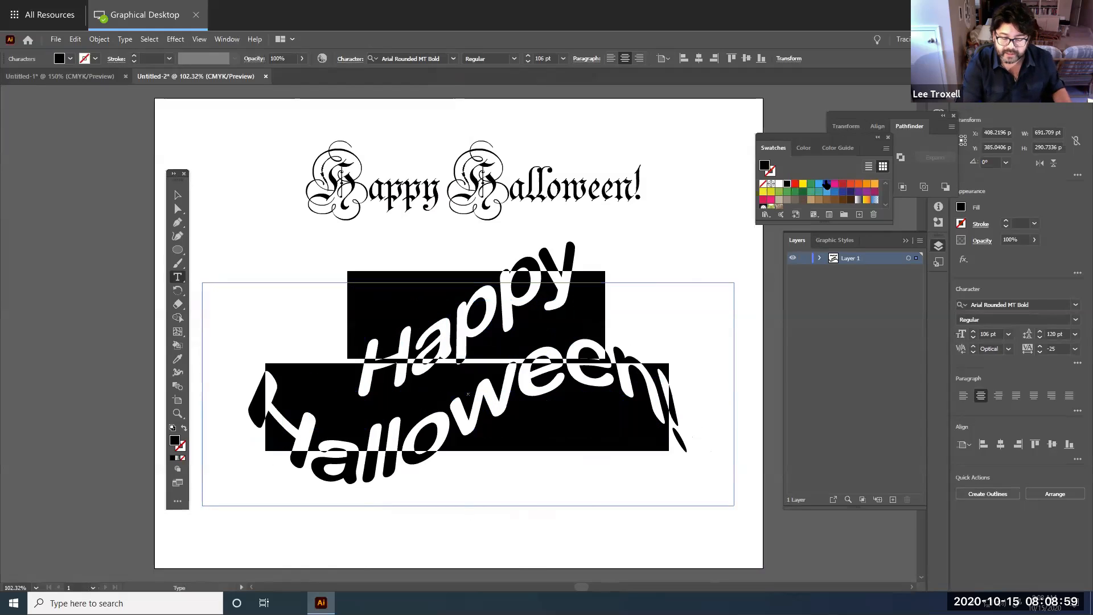
pyautogui.click(780, 192)
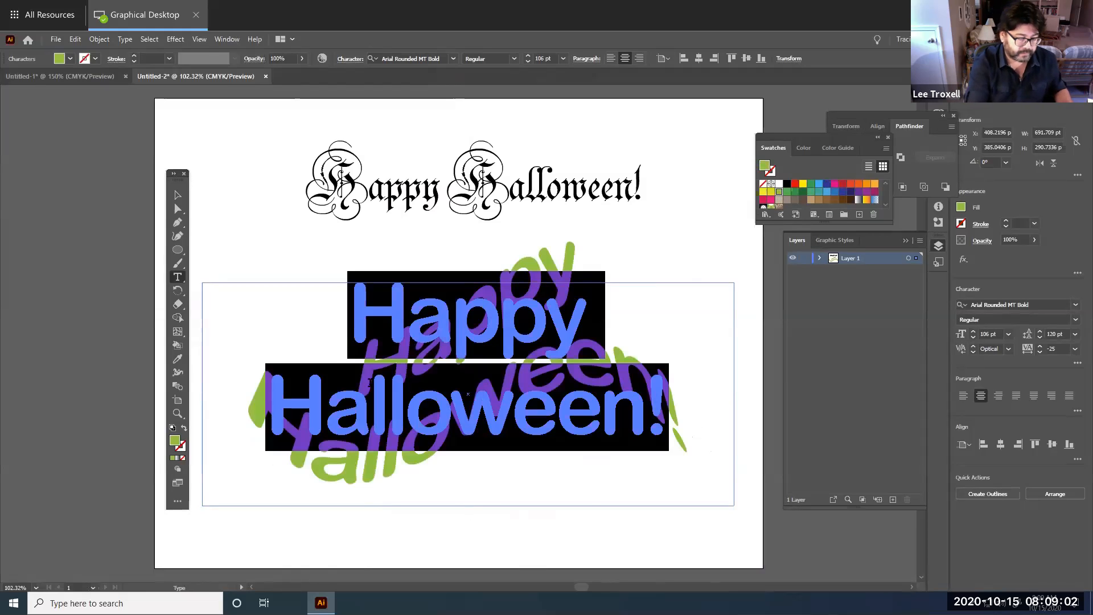
pyautogui.click(772, 192)
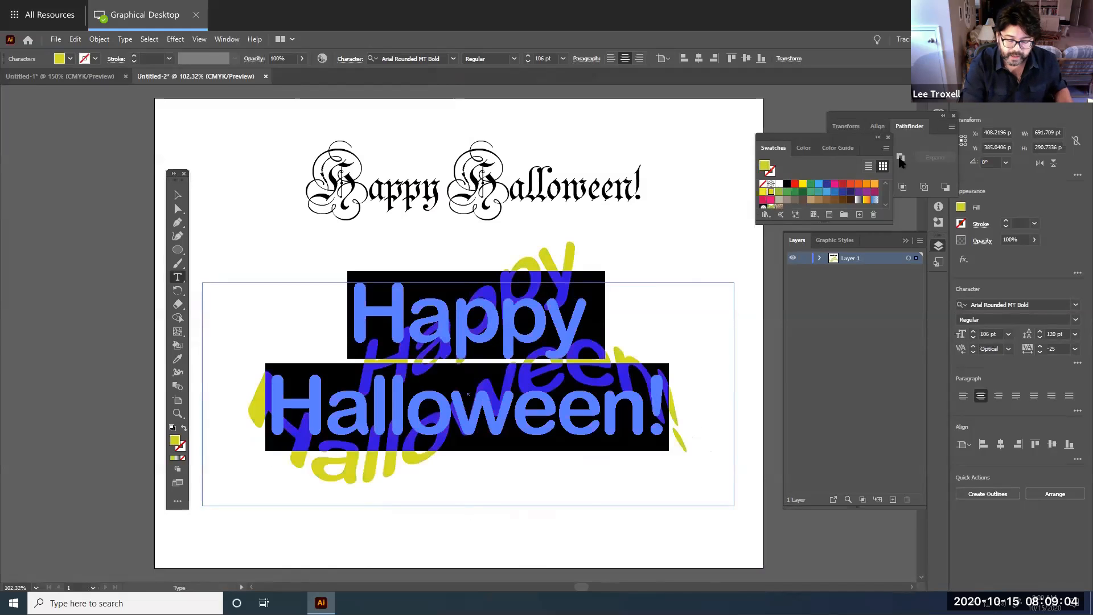
pyautogui.click(867, 185)
pyautogui.click(178, 195)
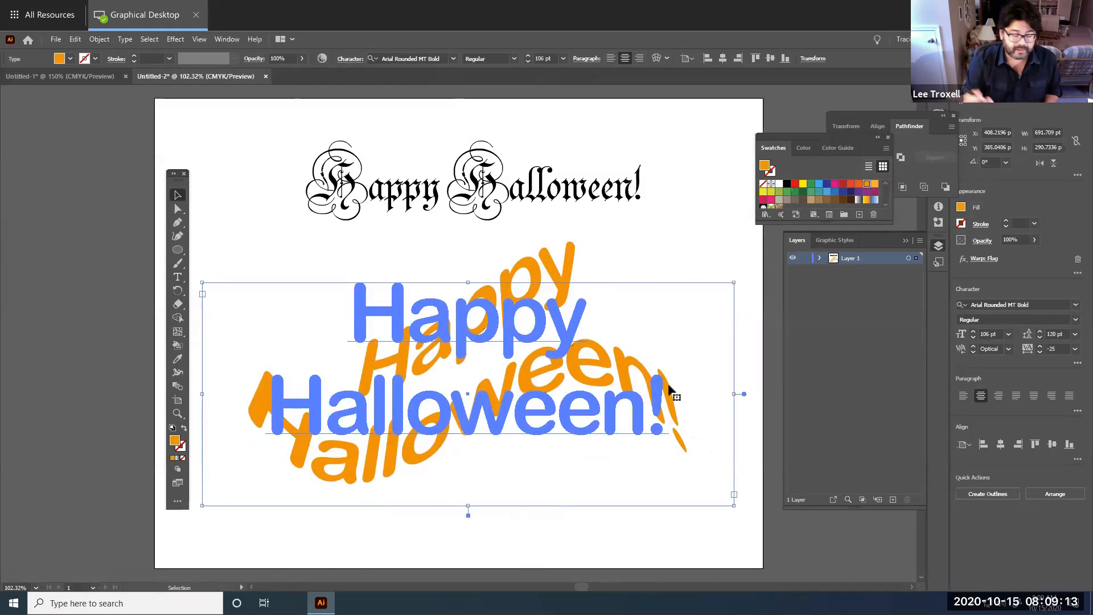
# Select all of the warped text and tighten its leading to 101 pt
pyautogui.click(178, 277)
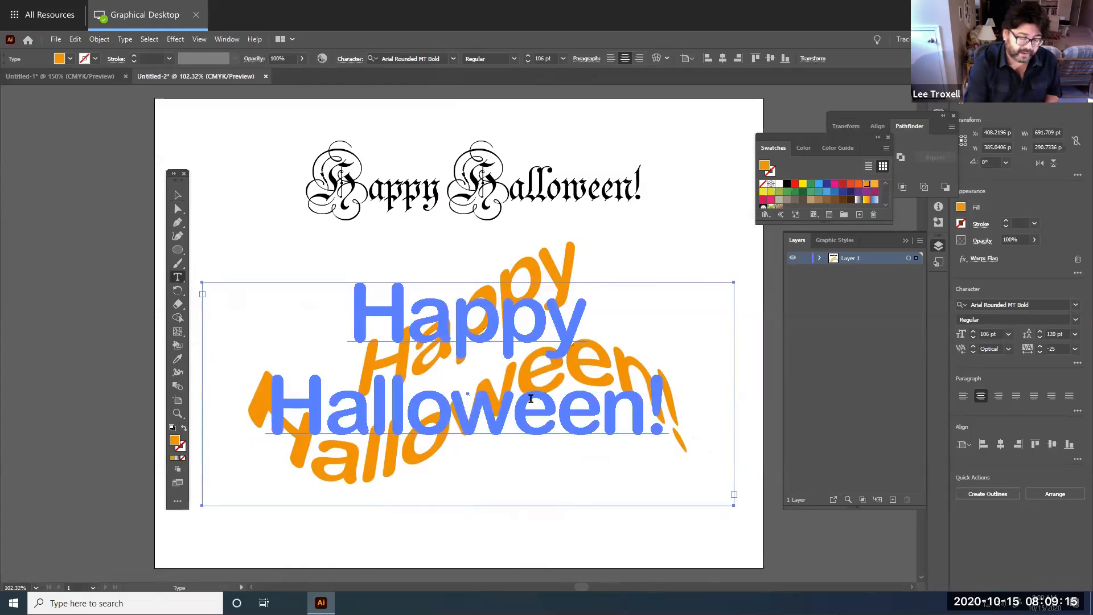
pyautogui.click(530, 398)
pyautogui.hotkey('ctrl', 'a')
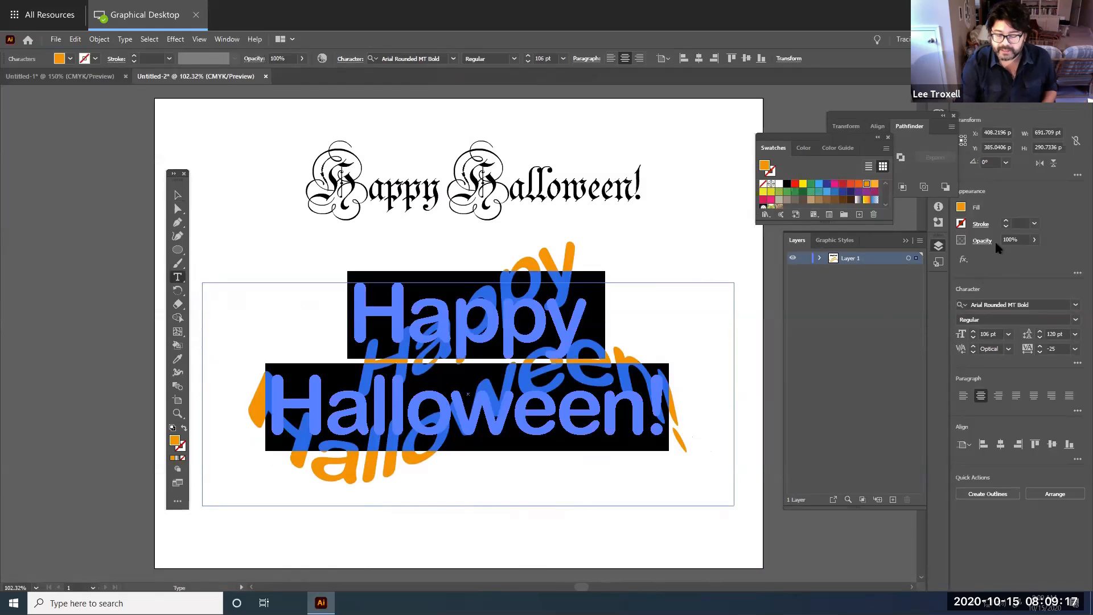
pyautogui.click(1039, 338)
pyautogui.click(1040, 339)
pyautogui.click(1039, 338)
pyautogui.click(1039, 338)
pyautogui.click(1039, 338)
pyautogui.click(1040, 338)
pyautogui.click(1040, 338)
pyautogui.click(1039, 338)
pyautogui.click(1040, 338)
pyautogui.click(1039, 338)
pyautogui.click(1039, 338)
pyautogui.click(1040, 338)
pyautogui.click(1040, 338)
pyautogui.doubleClick(1039, 338)
pyautogui.click(1039, 338)
pyautogui.click(1039, 339)
pyautogui.click(1039, 338)
pyautogui.click(1039, 338)
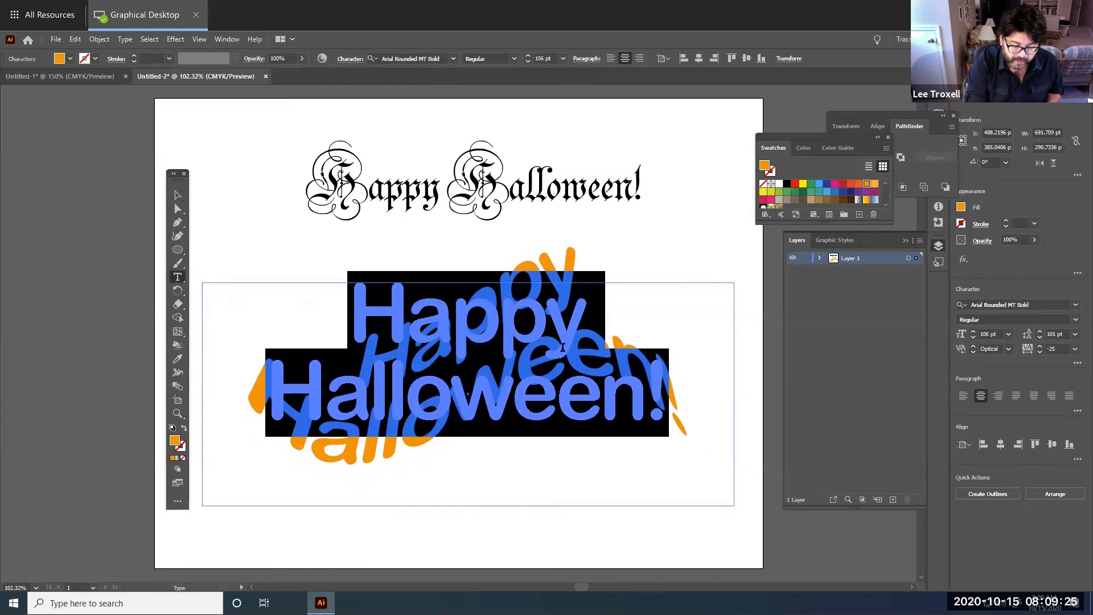
# Increase the leading of the warped two-line text to 116 pt and finish editing it
pyautogui.click(1039, 332)
pyautogui.click(1039, 332)
pyautogui.click(1040, 332)
pyautogui.click(1040, 332)
pyautogui.click(1040, 332)
pyautogui.click(1040, 332)
pyautogui.click(1040, 332)
pyautogui.click(1039, 332)
pyautogui.click(1040, 332)
pyautogui.click(1039, 332)
pyautogui.click(1040, 332)
pyautogui.click(1040, 332)
pyautogui.click(1039, 332)
pyautogui.click(1040, 332)
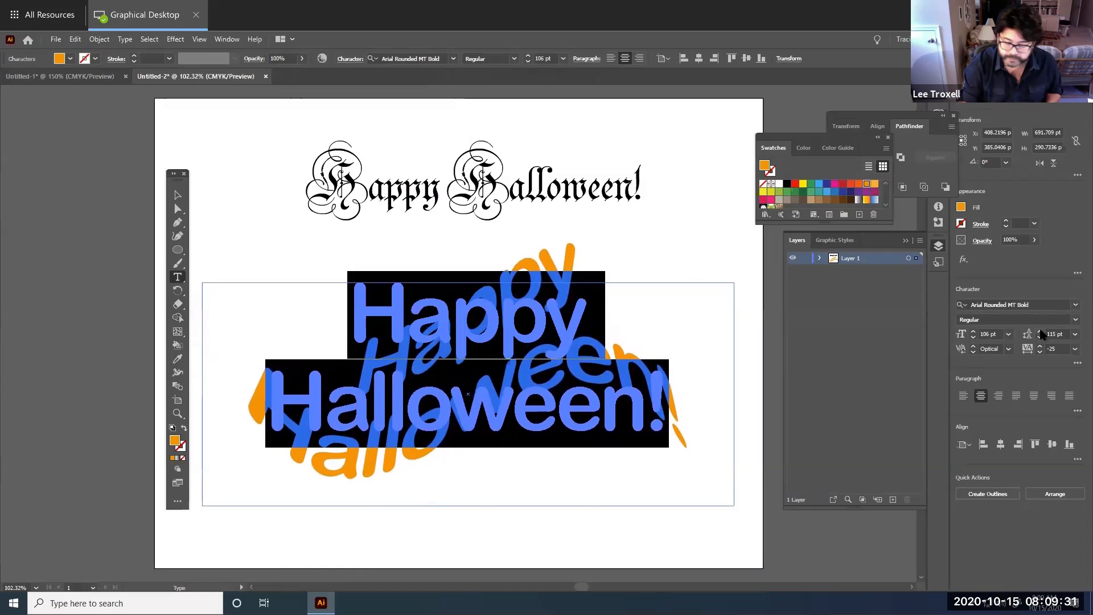
pyautogui.click(1040, 332)
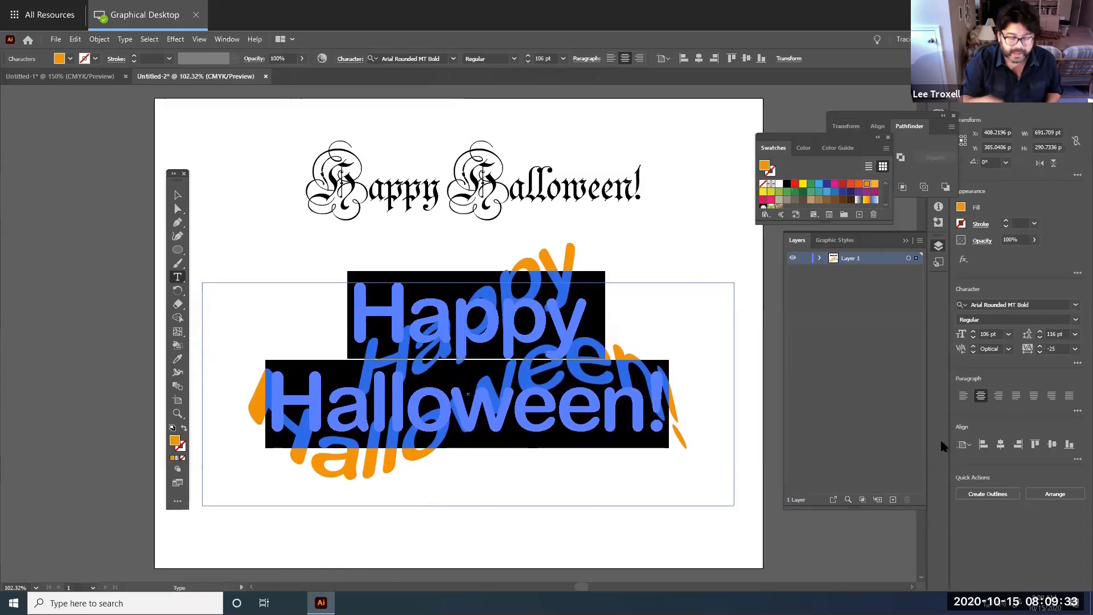
pyautogui.click(179, 195)
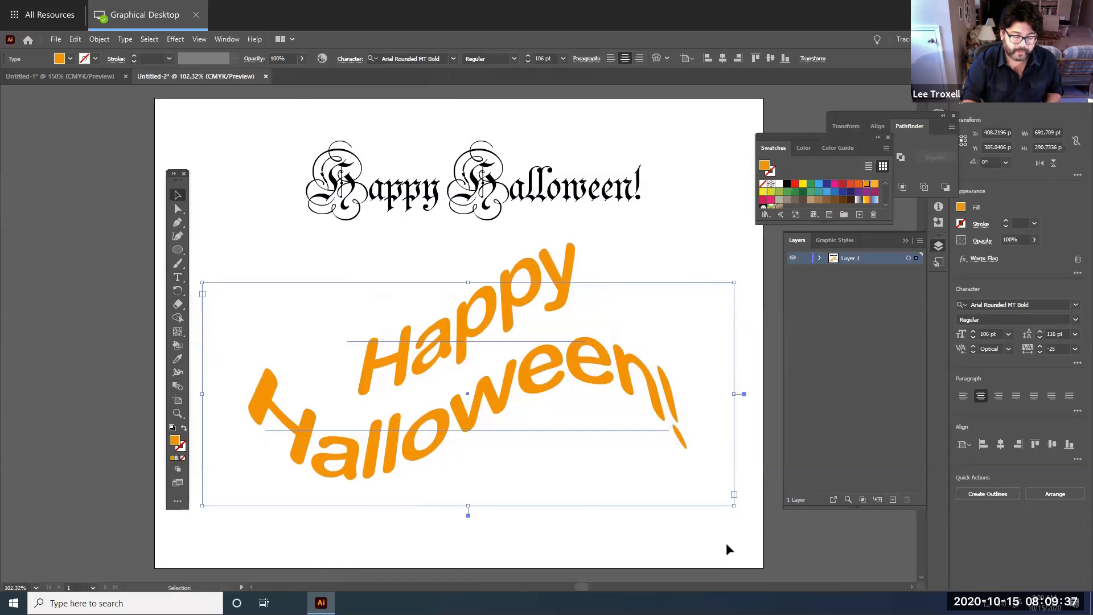
# Add a black stroke to the orange warped text and increase its weight to 6 pt
pyautogui.click(182, 447)
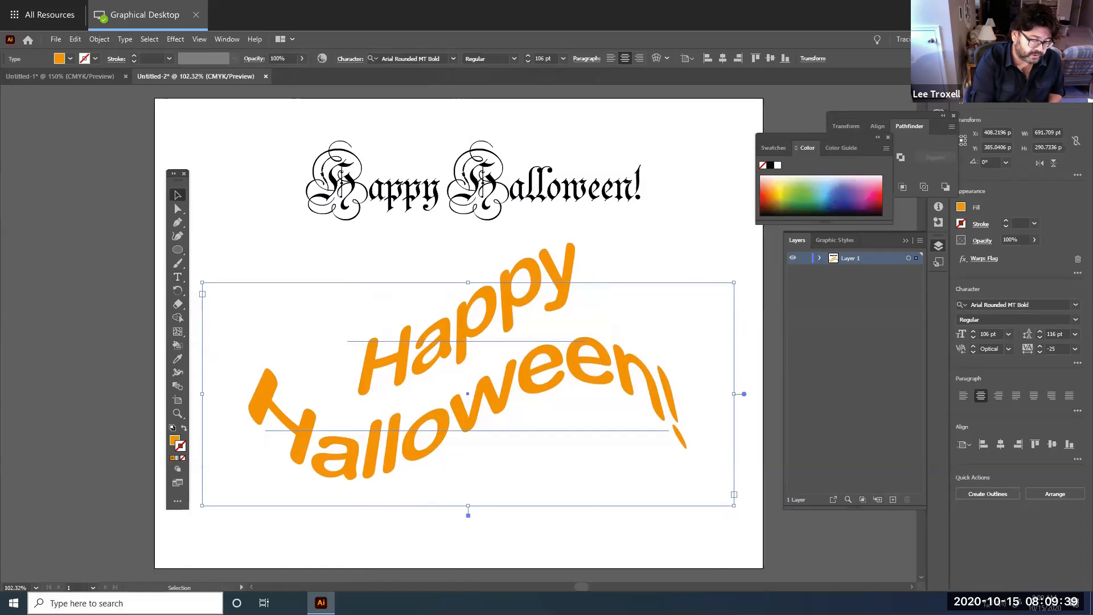
pyautogui.click(770, 166)
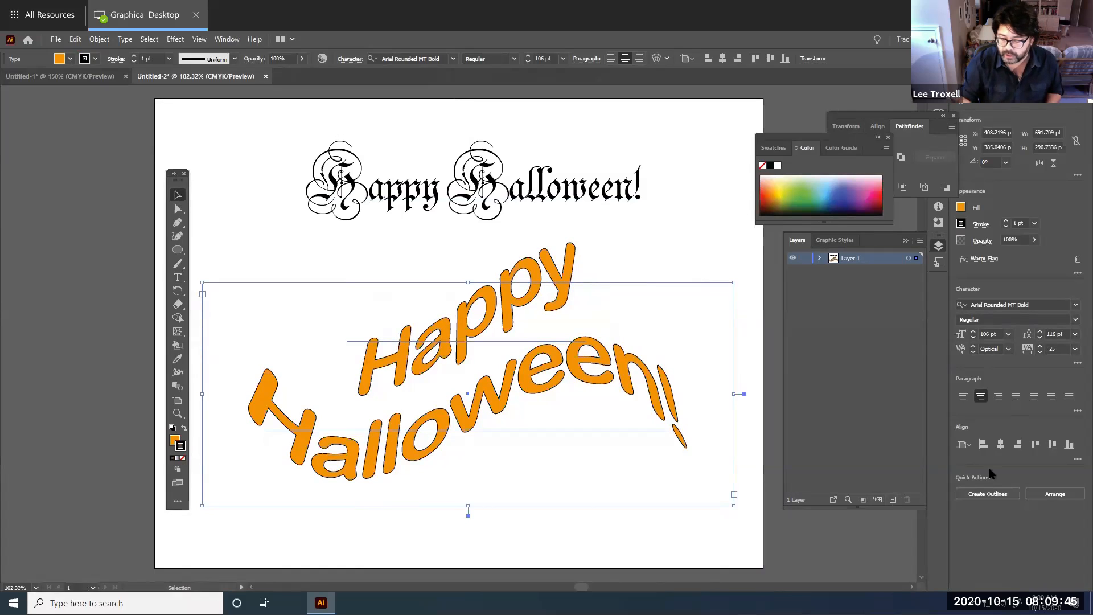
pyautogui.click(1006, 221)
pyautogui.click(1006, 221)
pyautogui.click(1006, 221)
pyautogui.click(1006, 221)
pyautogui.click(1005, 221)
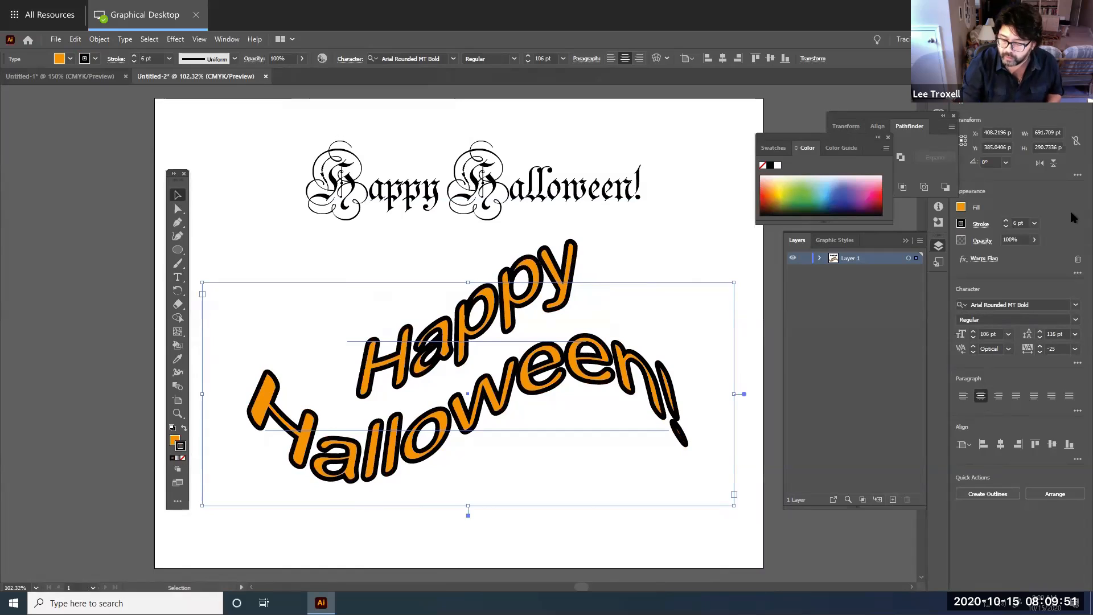
# Show the text's full appearance attributes and lower its stroke weight step by step until the stroke is removed
pyautogui.click(1074, 273)
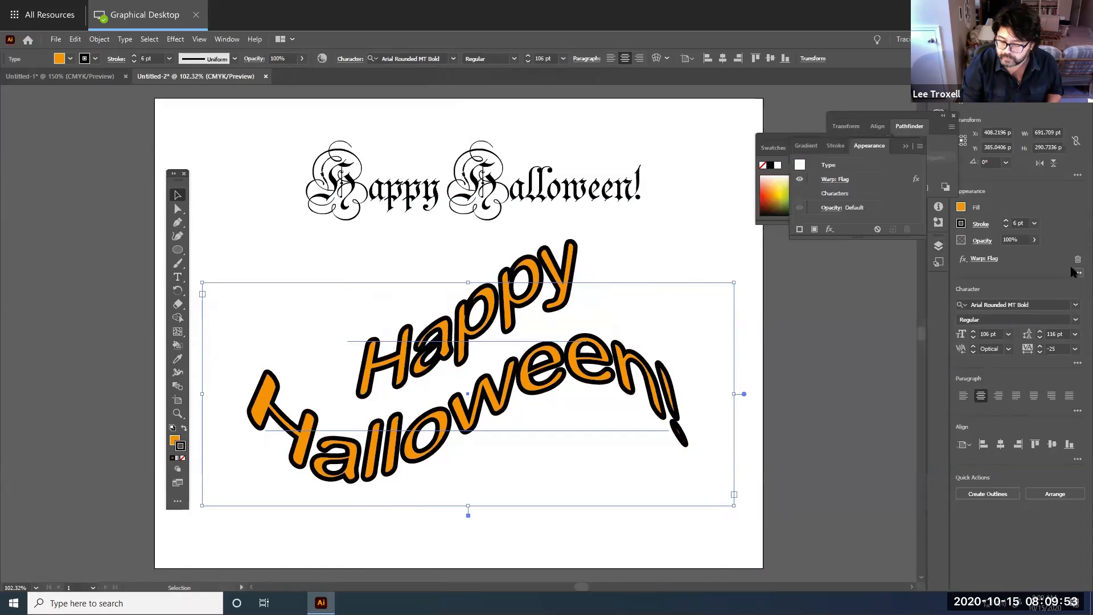
pyautogui.click(1006, 226)
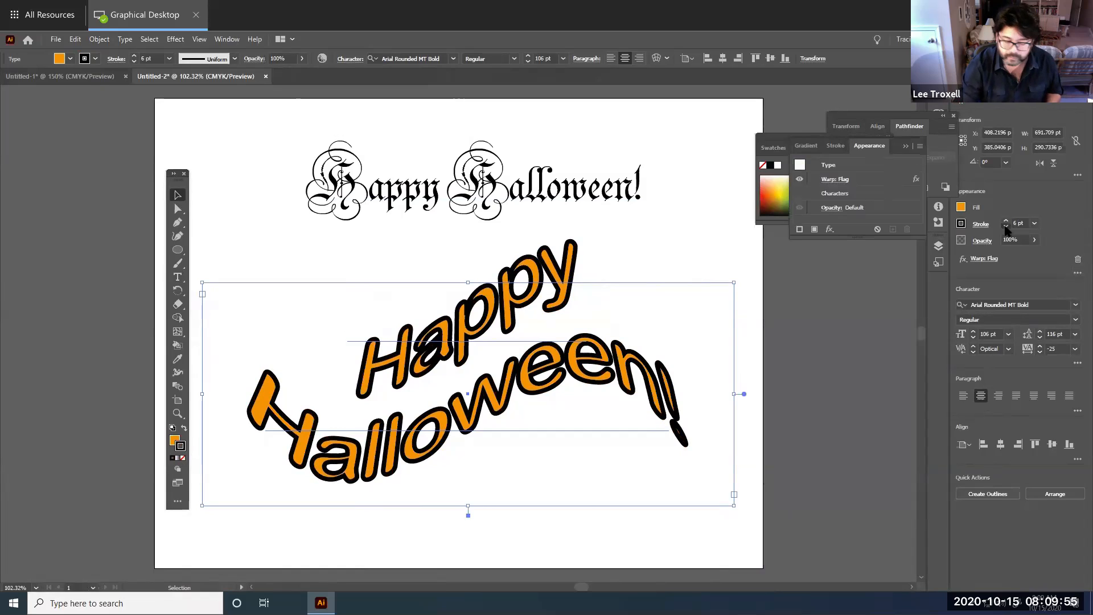
pyautogui.click(1006, 227)
pyautogui.click(1006, 226)
pyautogui.click(1006, 227)
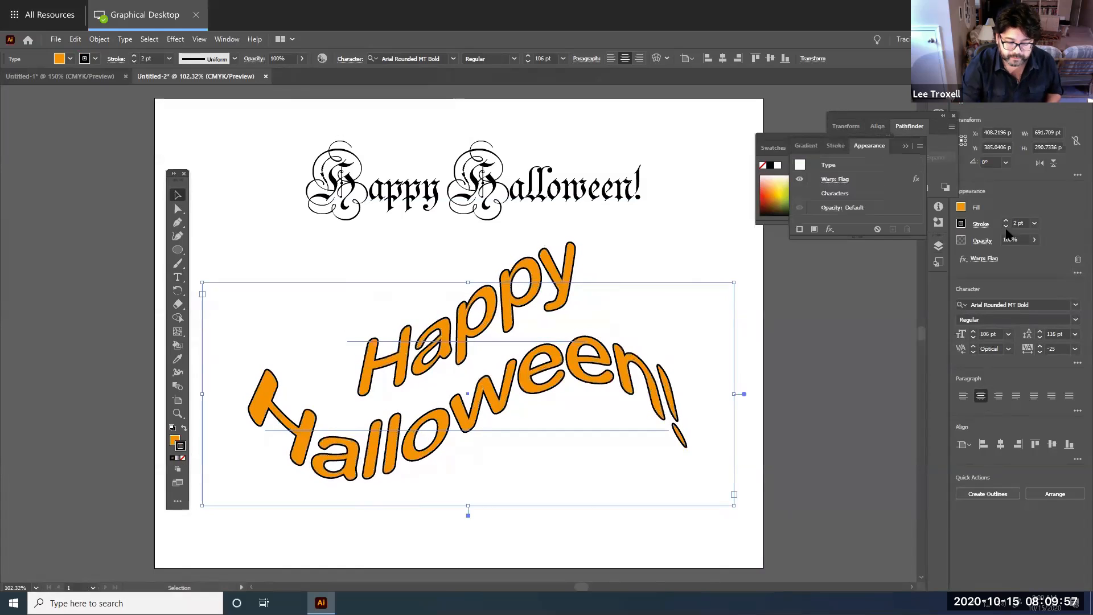
pyautogui.click(1006, 227)
pyautogui.click(1006, 227)
pyautogui.click(1006, 227)
pyautogui.click(1006, 226)
# Shift the warped text slightly up and to the right, and expand its appearance into editable shapes
pyautogui.click(814, 340)
pyautogui.moveTo(578, 375); pyautogui.dragTo(602, 369)
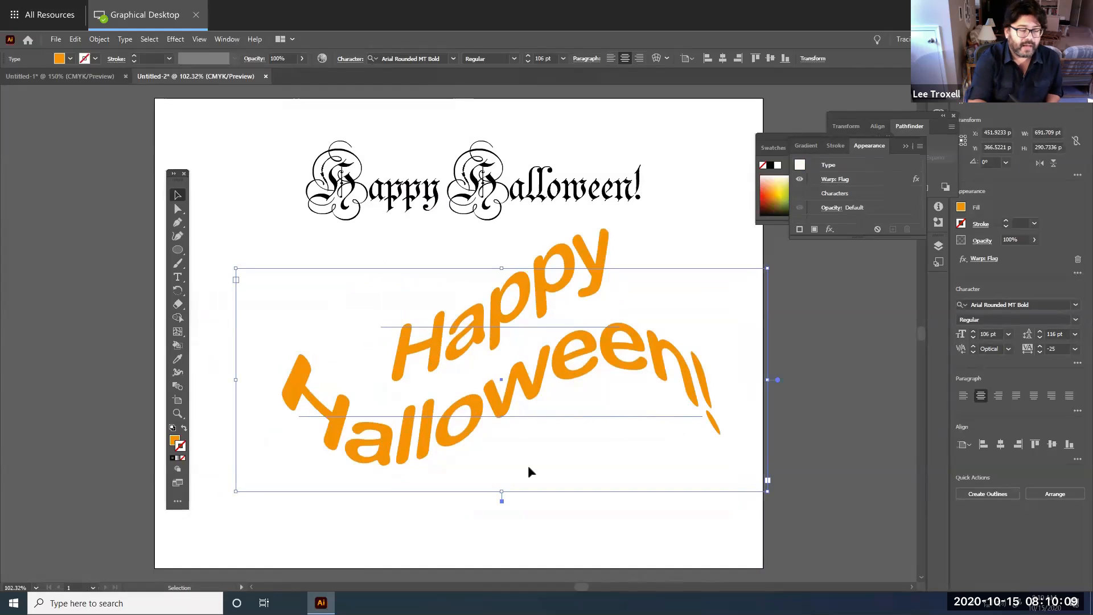
pyautogui.click(100, 39)
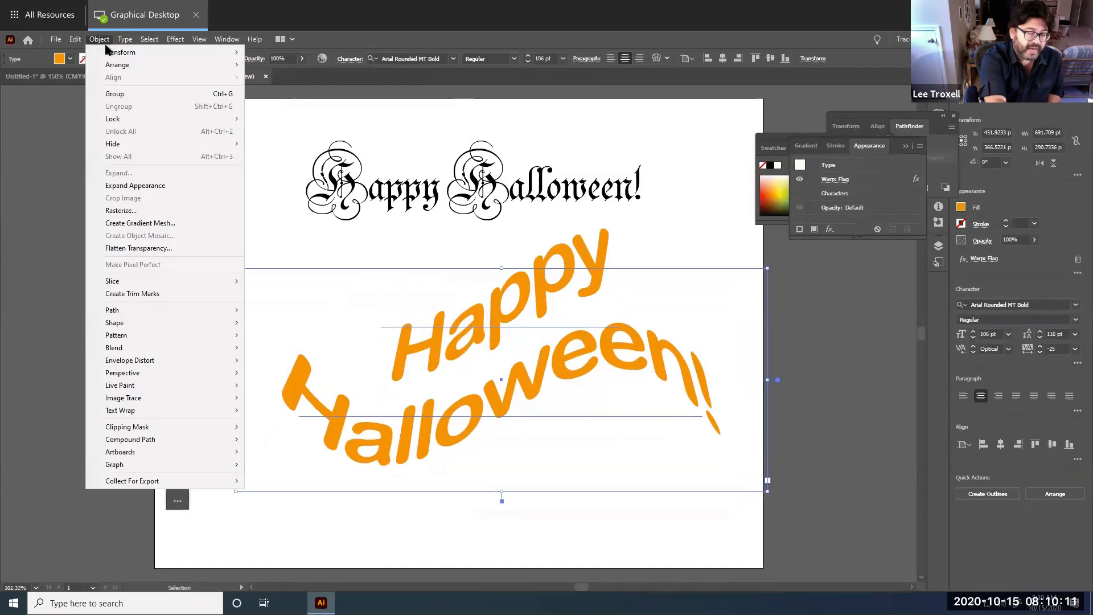
pyautogui.click(162, 192)
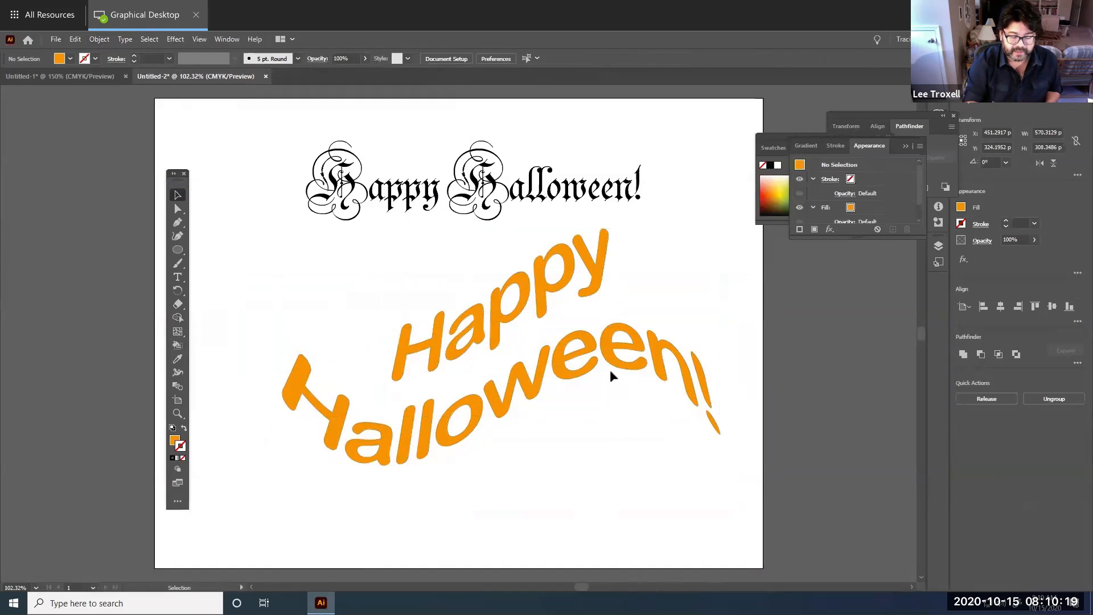
# Reposition the expanded orange lettering under the blackletter greeting, at about X 465 pt, Y 313 pt
pyautogui.moveTo(559, 373); pyautogui.dragTo(512, 397)
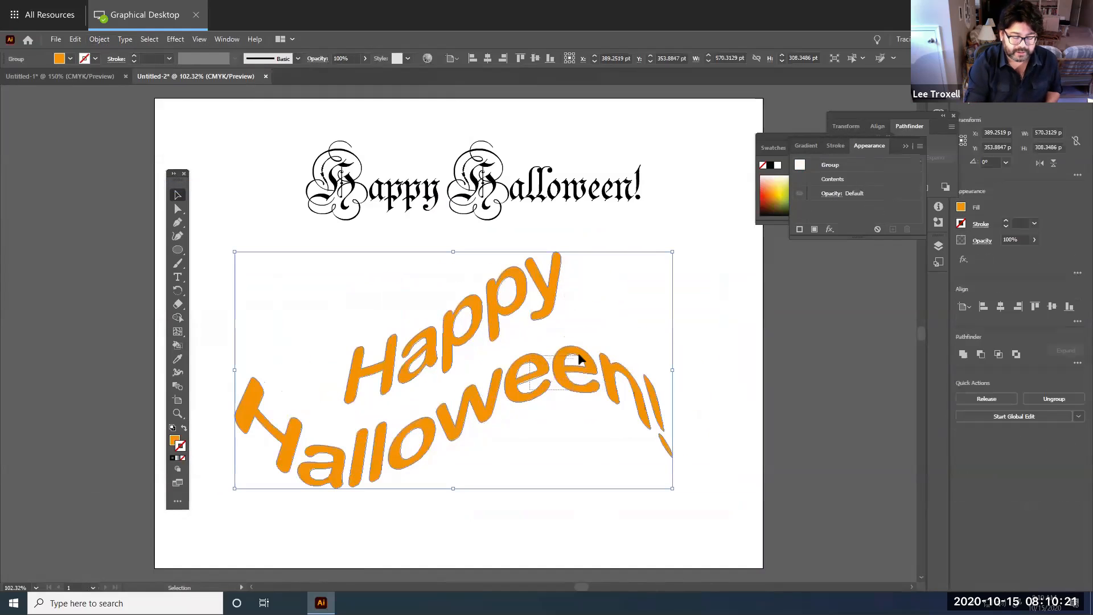
pyautogui.moveTo(599, 368); pyautogui.dragTo(631, 354)
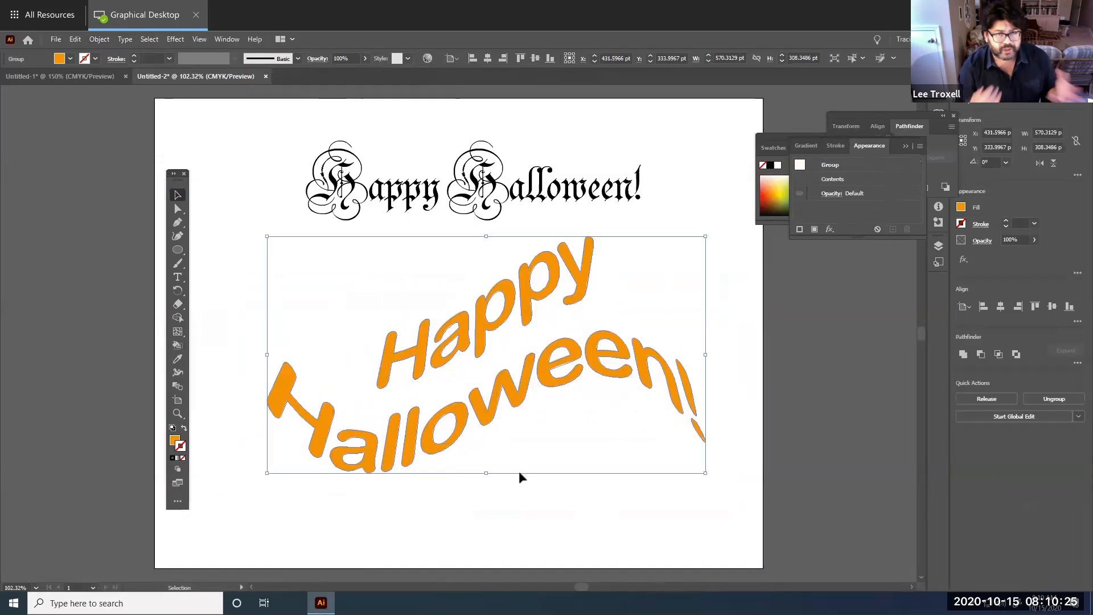
pyautogui.moveTo(637, 360)
pyautogui.mouseDown()
pyautogui.moveTo(649, 358)
pyautogui.moveTo(634, 370)
pyautogui.mouseUp()
pyautogui.press('a')
pyautogui.press('v')
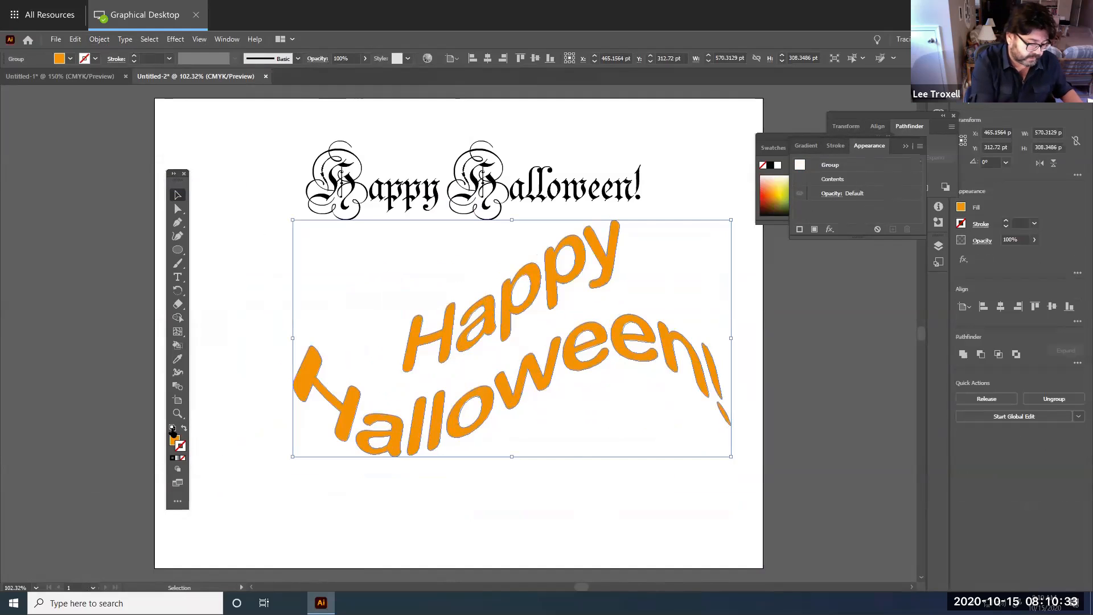
# Reset the expanded lettering to the default white fill and black stroke, and set the stroke weight to 19 pt
pyautogui.click(172, 427)
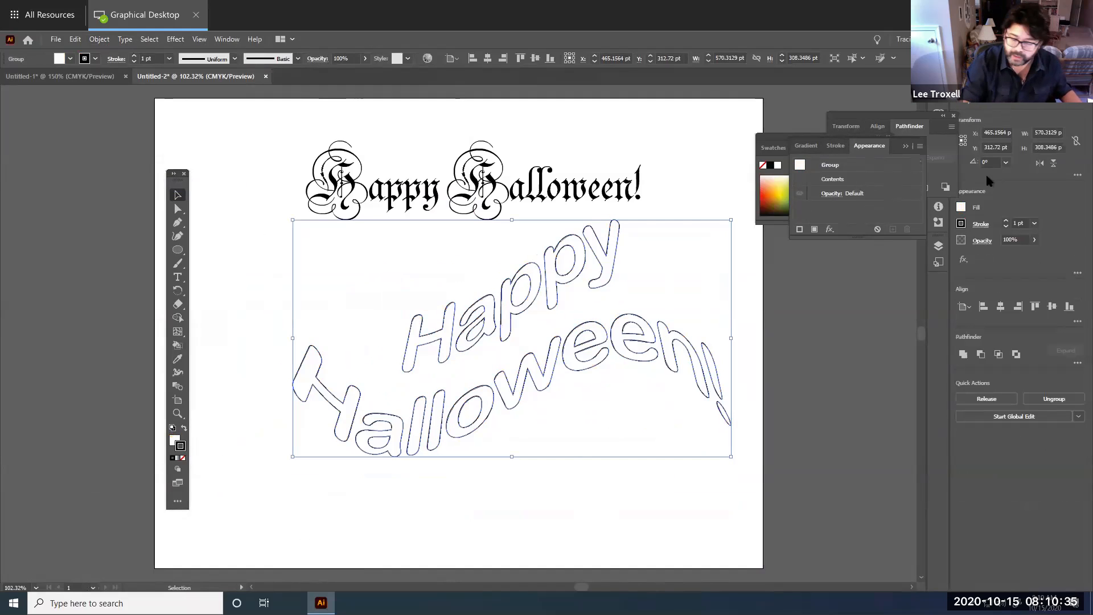
pyautogui.click(1006, 222)
pyautogui.click(1007, 222)
pyautogui.click(1007, 222)
pyautogui.click(1006, 222)
pyautogui.click(1006, 222)
pyautogui.click(1007, 222)
pyautogui.click(1007, 222)
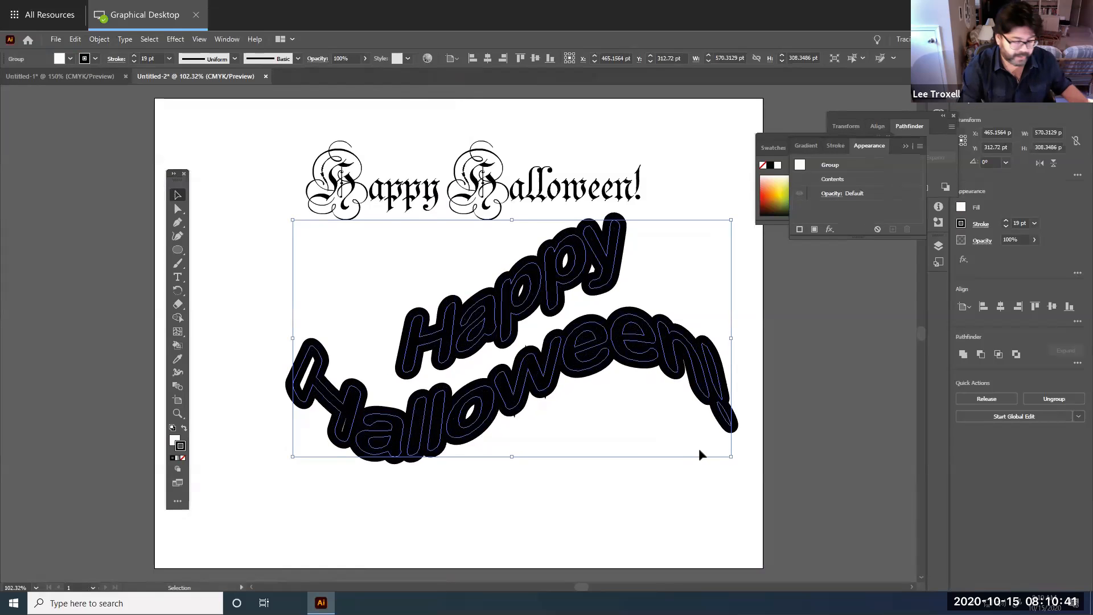
# Paste the orange lettering and align it on top of the thick black-stroked lettering
pyautogui.hotkey('ctrl', 'v')
pyautogui.moveTo(583, 266); pyautogui.dragTo(626, 267)
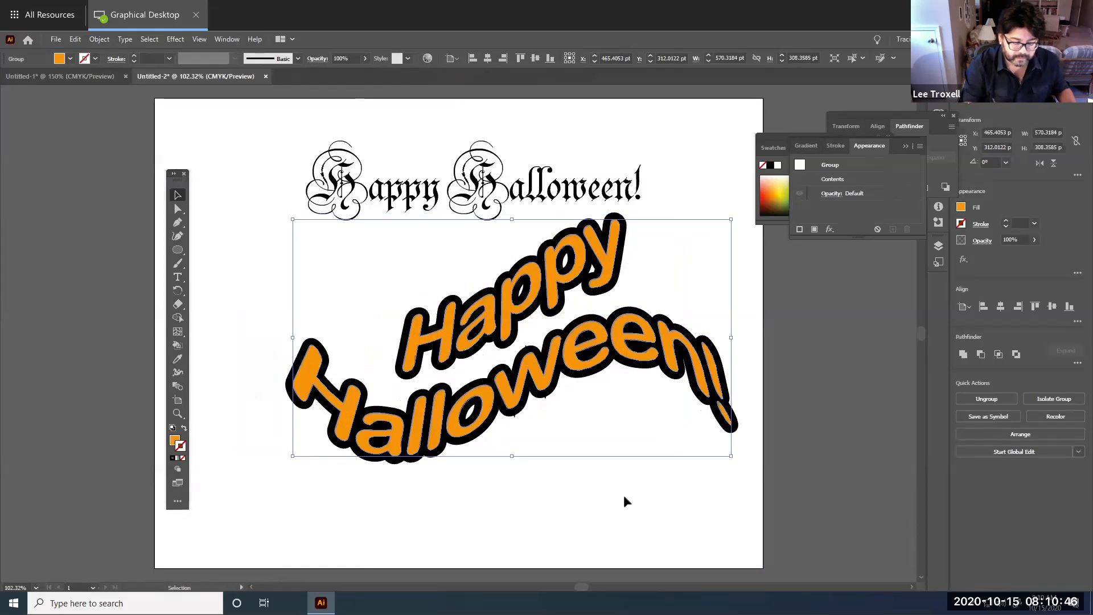
pyautogui.click(788, 419)
# Move the orange lettering down and to the right, off the black lettering, and select the black group near the "w" of Halloween
pyautogui.moveTo(558, 404); pyautogui.dragTo(742, 526)
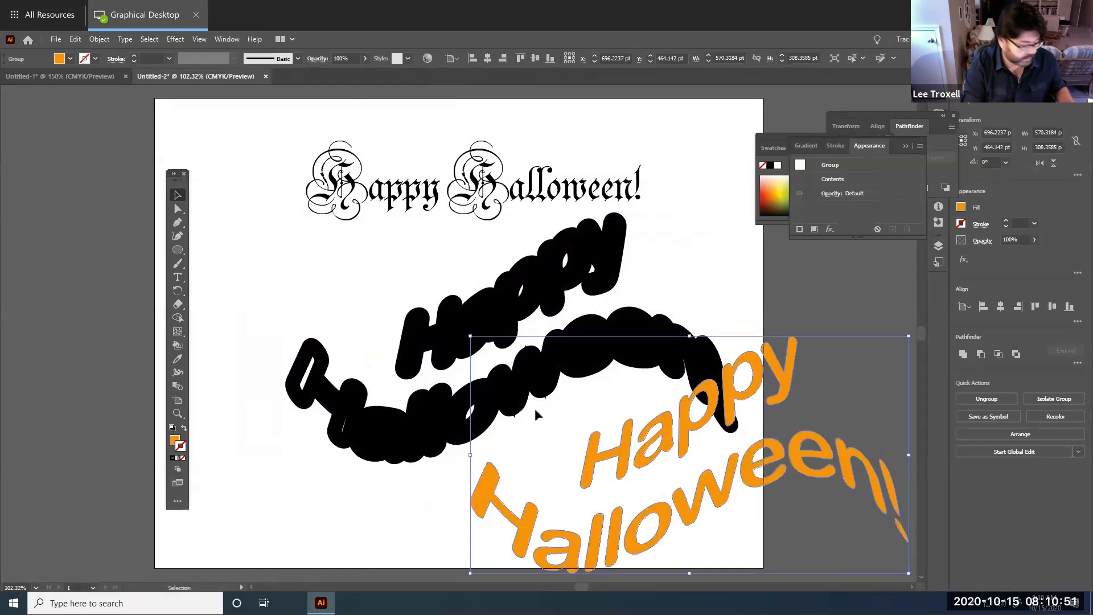
pyautogui.hotkey('ctrl', 'space')
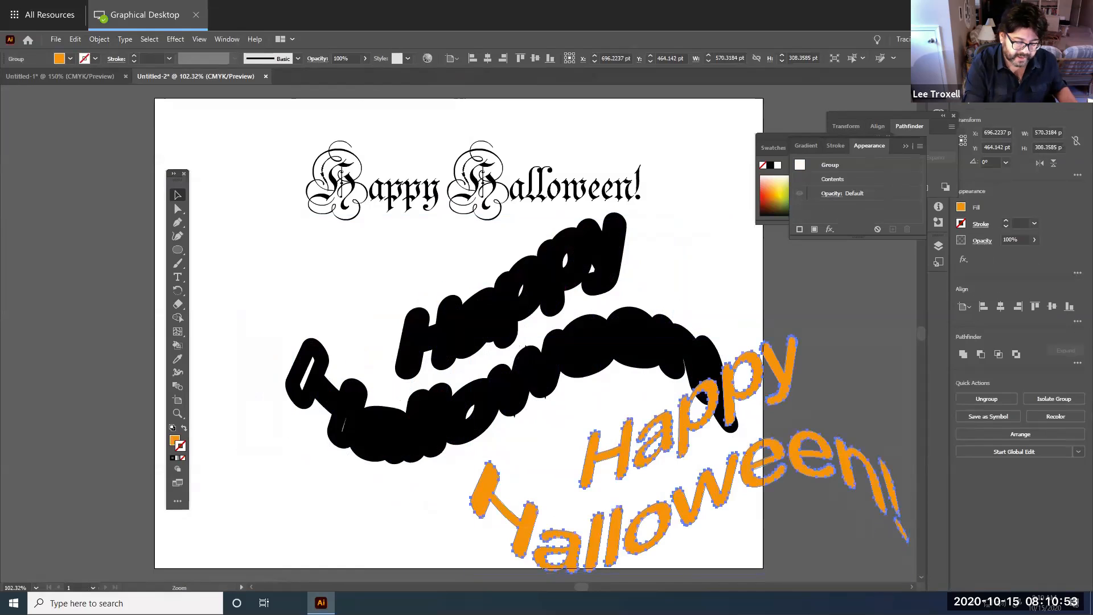
pyautogui.moveTo(538, 353); pyautogui.dragTo(581, 439)
pyautogui.press('space')
pyautogui.moveTo(673, 422); pyautogui.dragTo(832, 433)
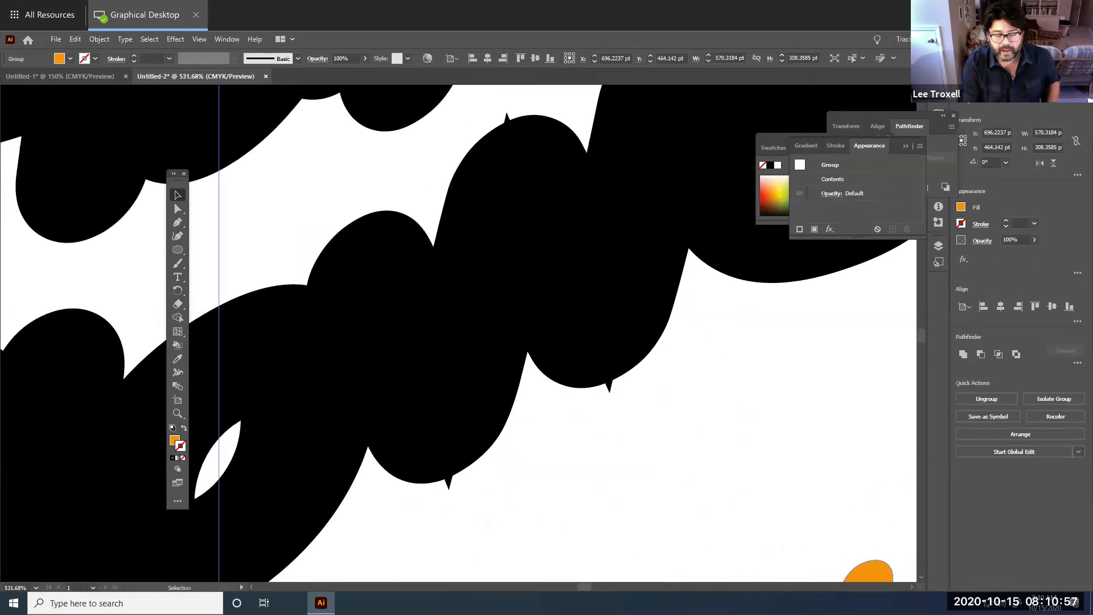
pyautogui.click(487, 294)
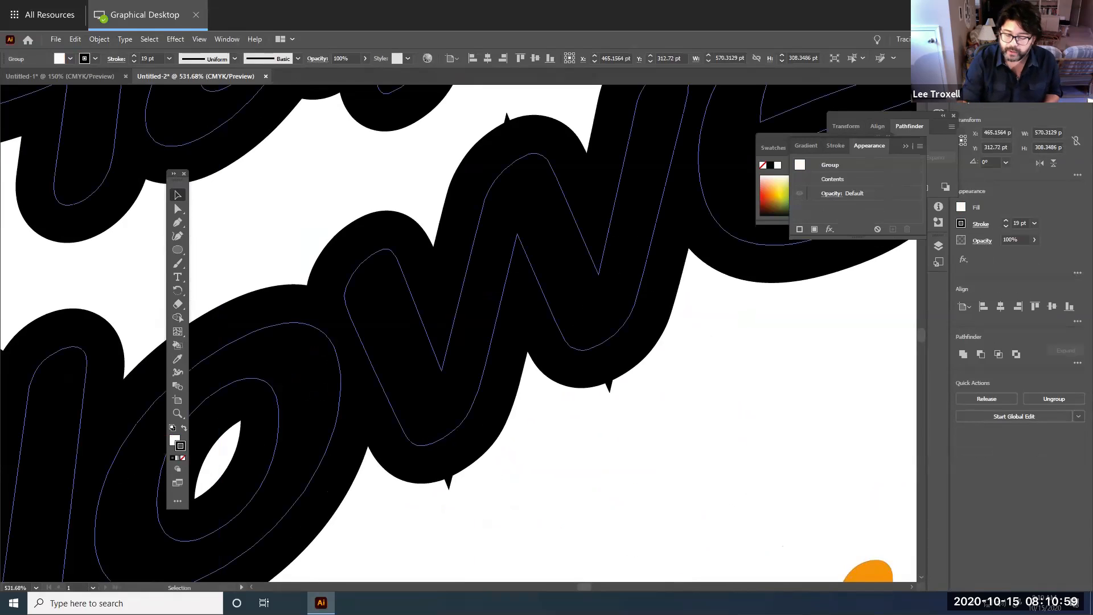
# Set the stroke weight of the selected black lettering to 23 pt
pyautogui.click(1006, 226)
pyautogui.click(1006, 226)
pyautogui.click(1006, 226)
pyautogui.click(1006, 226)
pyautogui.click(1005, 220)
pyautogui.click(1006, 220)
pyautogui.click(1006, 220)
pyautogui.click(1006, 220)
pyautogui.click(1006, 219)
pyautogui.click(1006, 220)
pyautogui.click(1006, 220)
pyautogui.click(1006, 220)
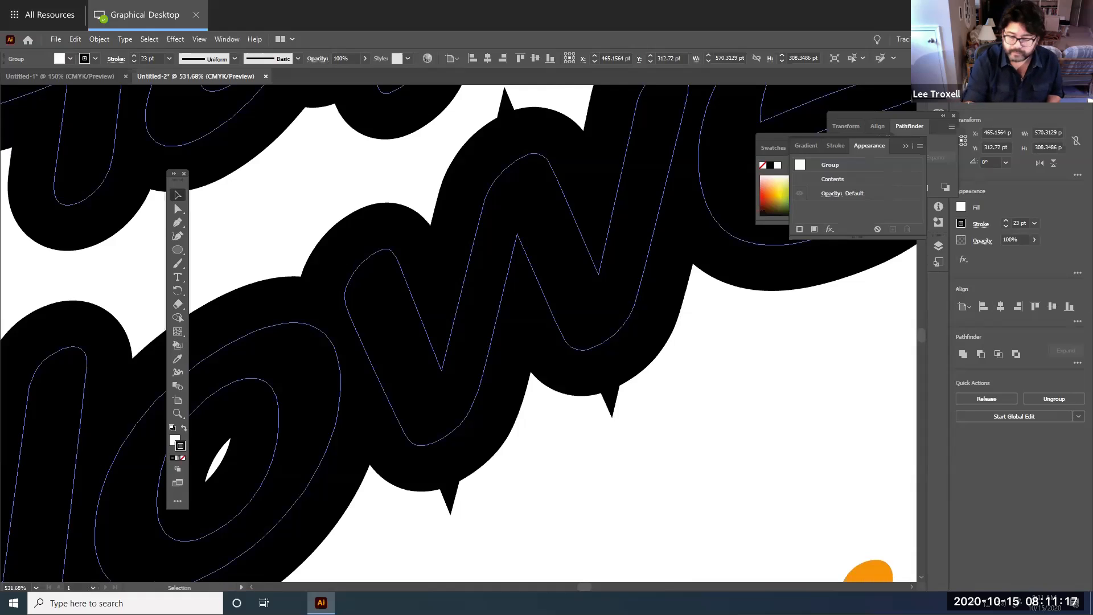
# Show the detailed stroke settings, give the black lettering's stroke round corner joins, and deselect it
pyautogui.click(227, 39)
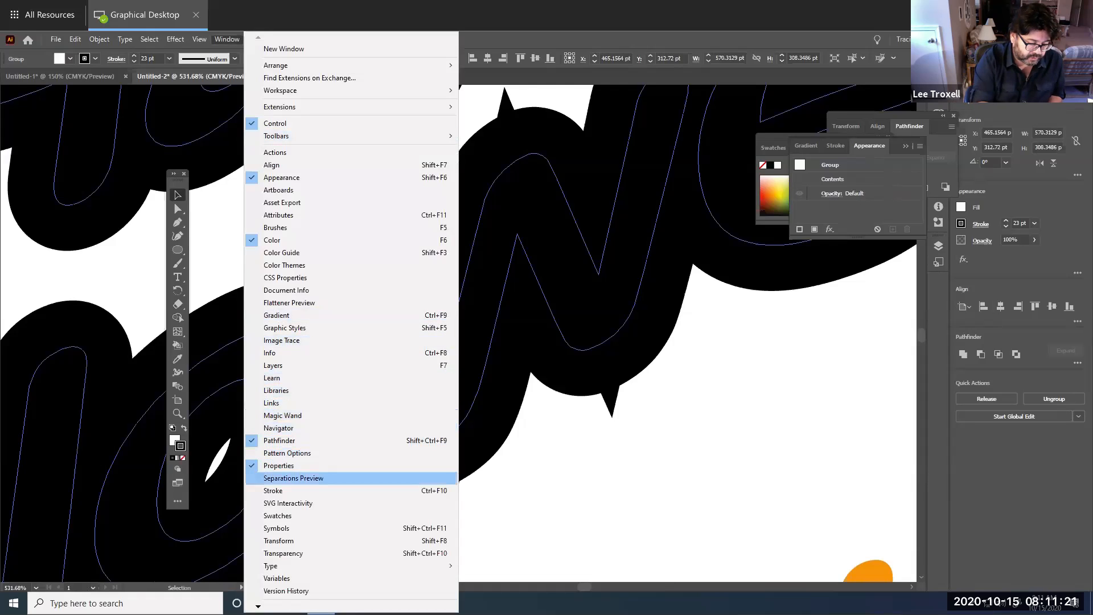
pyautogui.click(273, 490)
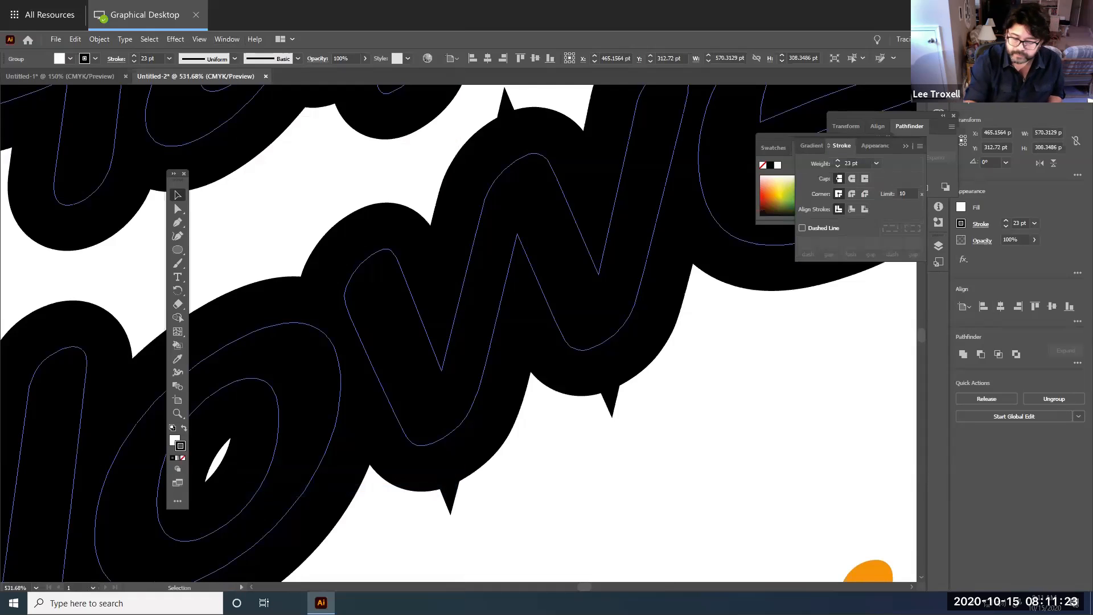
pyautogui.moveTo(841, 145); pyautogui.dragTo(675, 365)
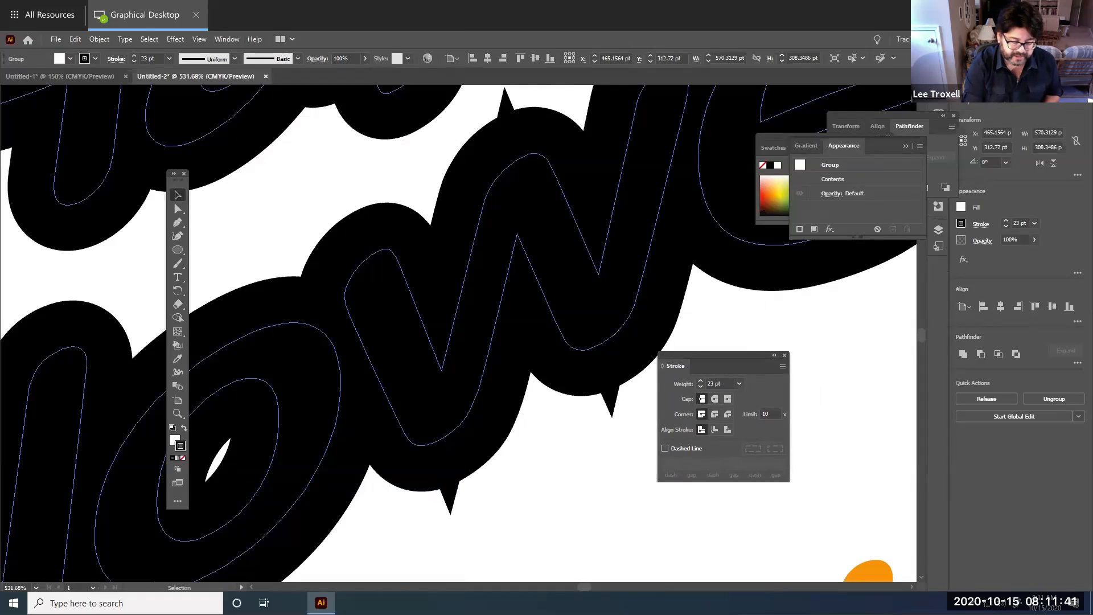
pyautogui.click(714, 414)
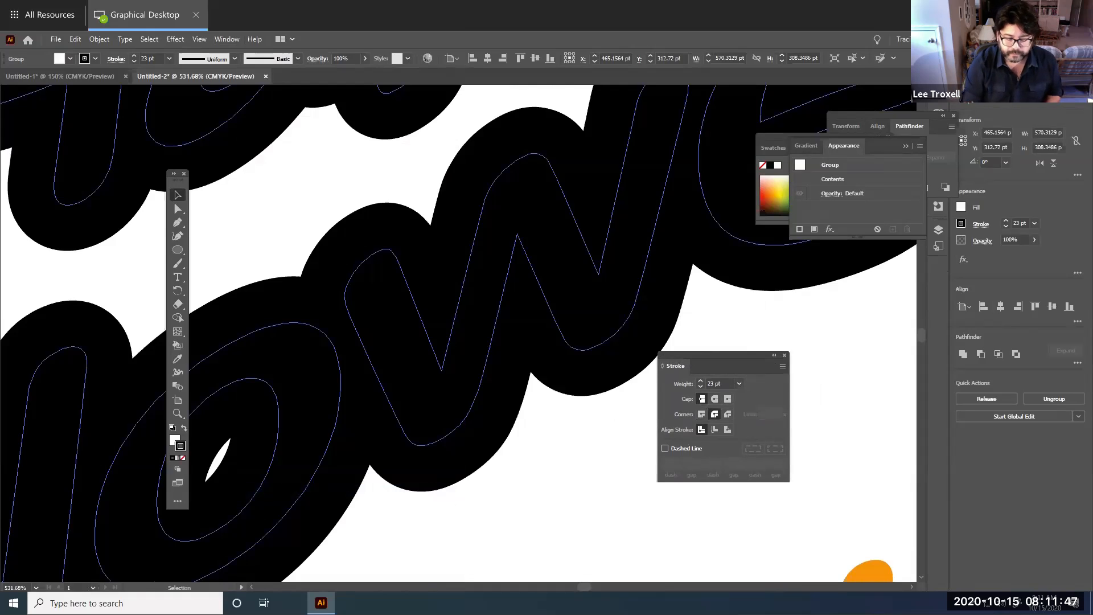
pyautogui.hotkey('ctrl', 'shift', 'a')
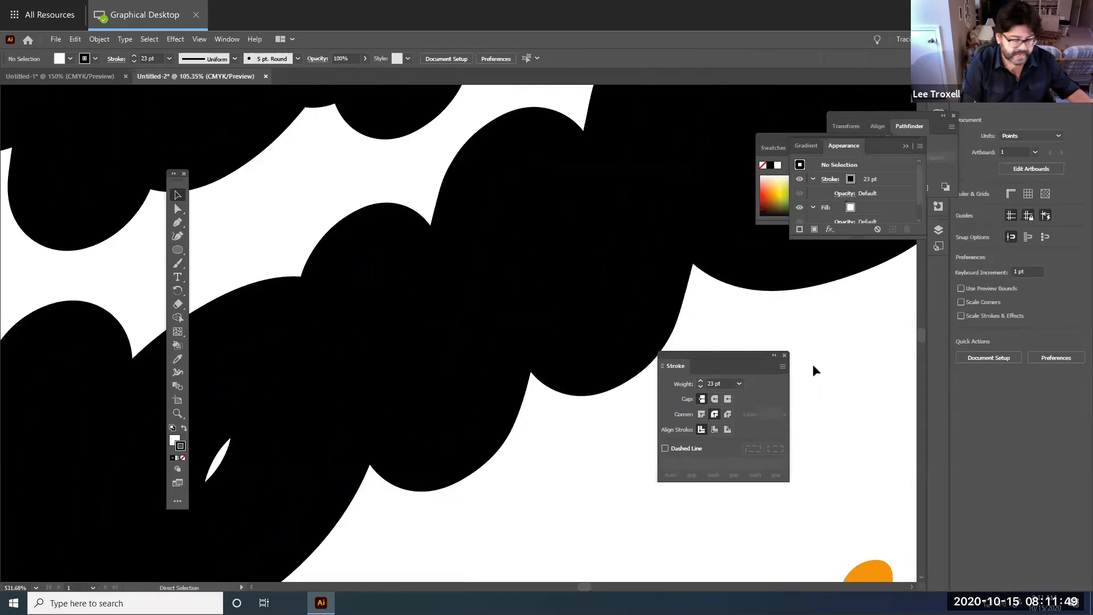
# Place the orange lettering over the round-cornered black lettering, at about X 469 pt, Y 308 pt
pyautogui.hotkey('ctrl', '0')
pyautogui.moveTo(677, 365); pyautogui.dragTo(823, 331)
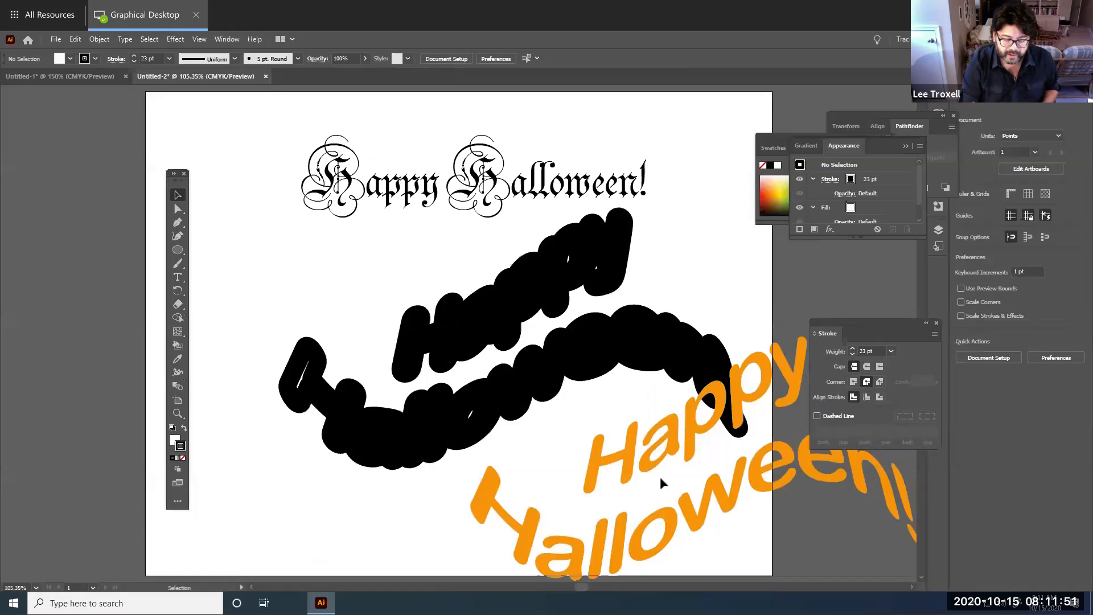
pyautogui.moveTo(644, 533); pyautogui.dragTo(464, 426)
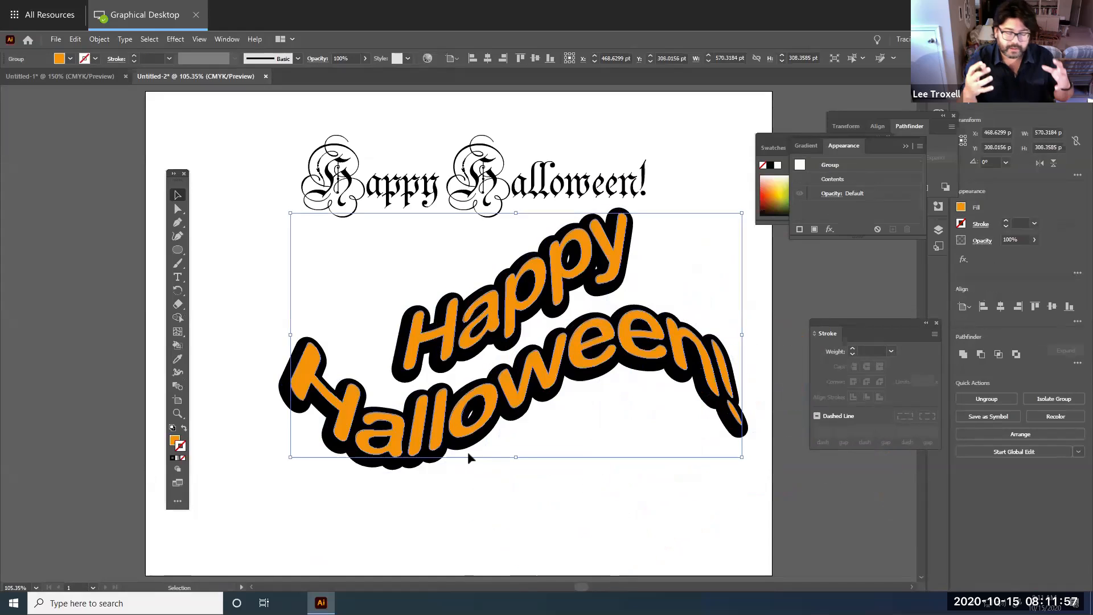
# Move the orange lettering down off the black lettering and give it an 11 pt black stroke
pyautogui.moveTo(561, 402); pyautogui.dragTo(614, 513)
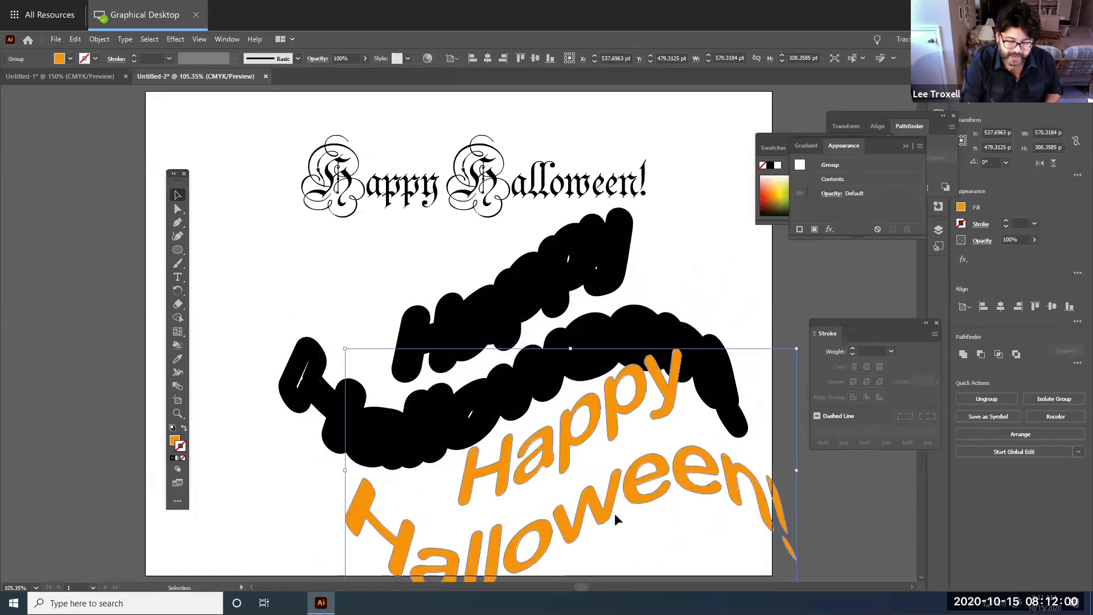
pyautogui.click(1005, 222)
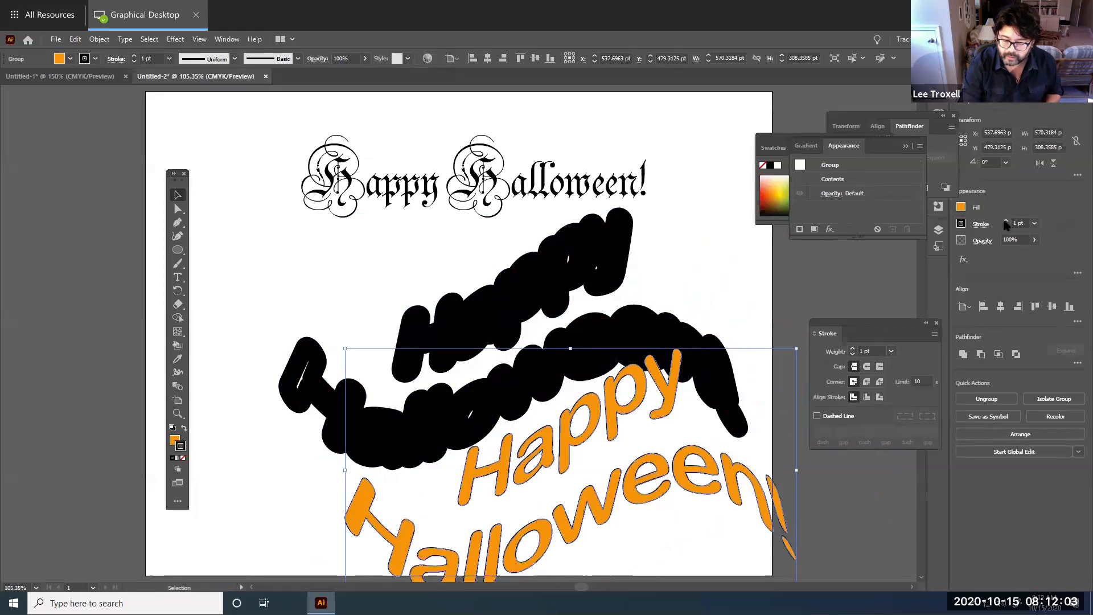
pyautogui.click(1005, 222)
pyautogui.click(1006, 222)
pyautogui.click(1006, 222)
pyautogui.click(1006, 222)
pyautogui.click(1006, 222)
pyautogui.click(1005, 222)
pyautogui.click(1006, 222)
pyautogui.click(1005, 222)
pyautogui.click(1005, 222)
pyautogui.click(1005, 222)
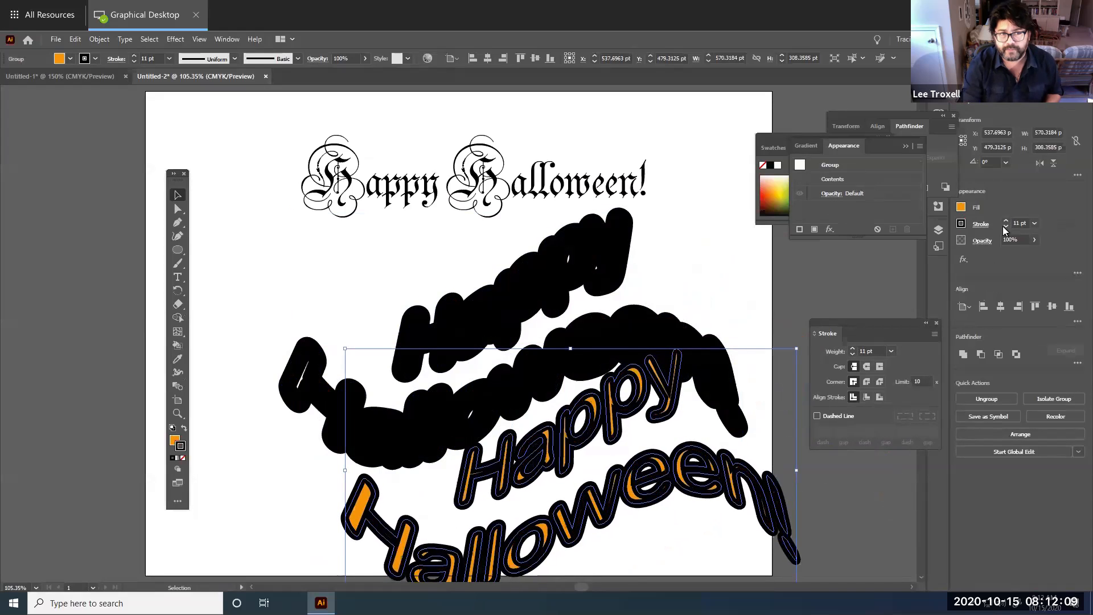
# Reduce the orange lettering's stroke weight until the stroke is removed
pyautogui.click(1006, 226)
pyautogui.click(1005, 226)
pyautogui.click(1005, 227)
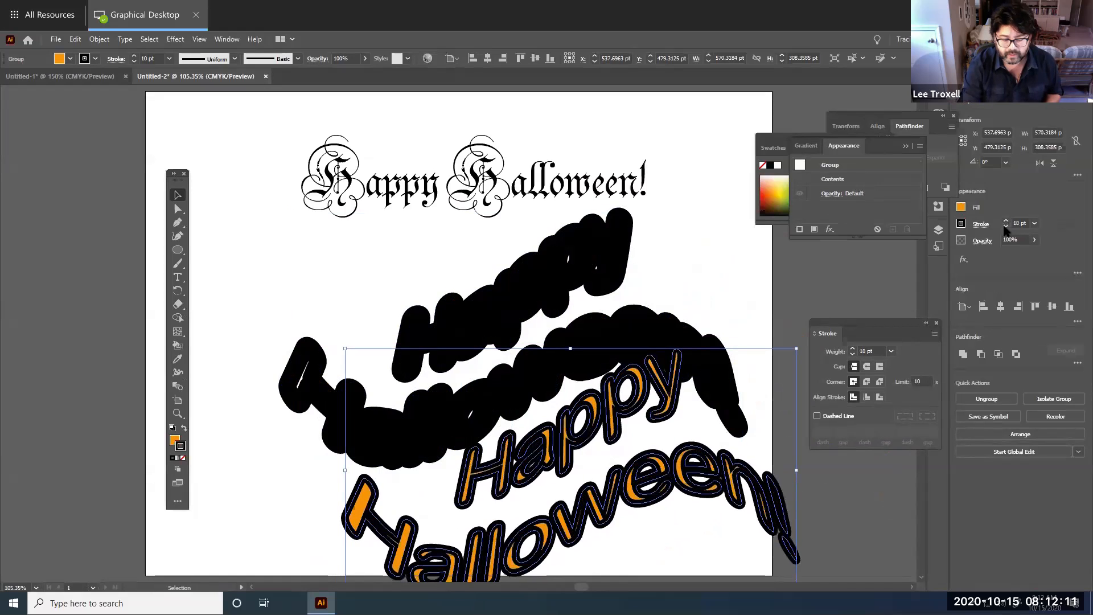
pyautogui.click(1005, 227)
pyautogui.click(1006, 227)
pyautogui.click(1005, 227)
pyautogui.click(1006, 227)
pyautogui.click(1005, 227)
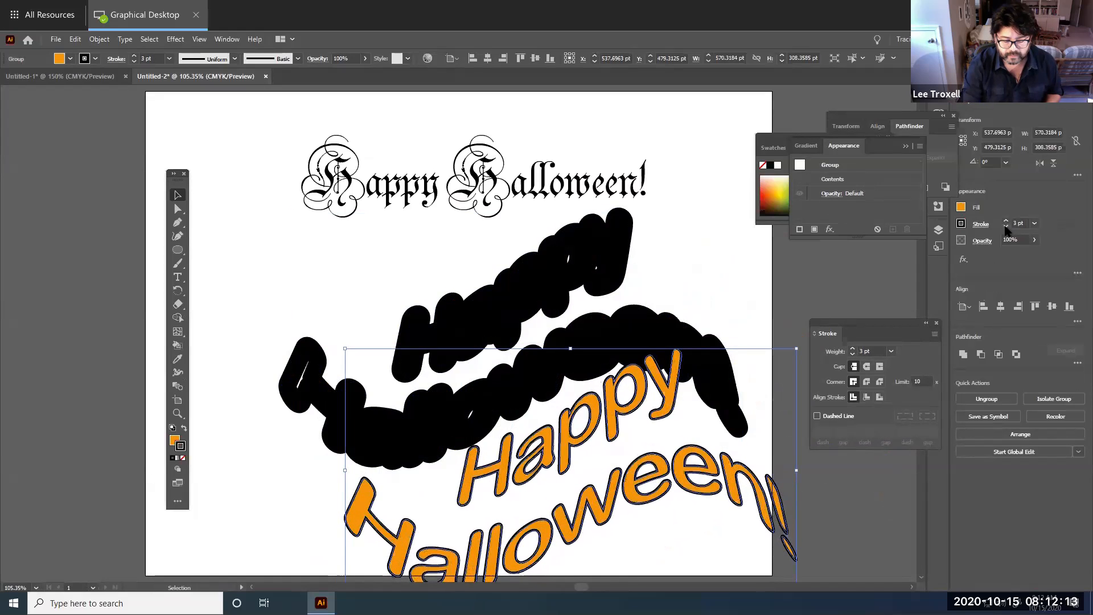
pyautogui.click(1005, 227)
pyautogui.click(1006, 227)
pyautogui.click(1005, 226)
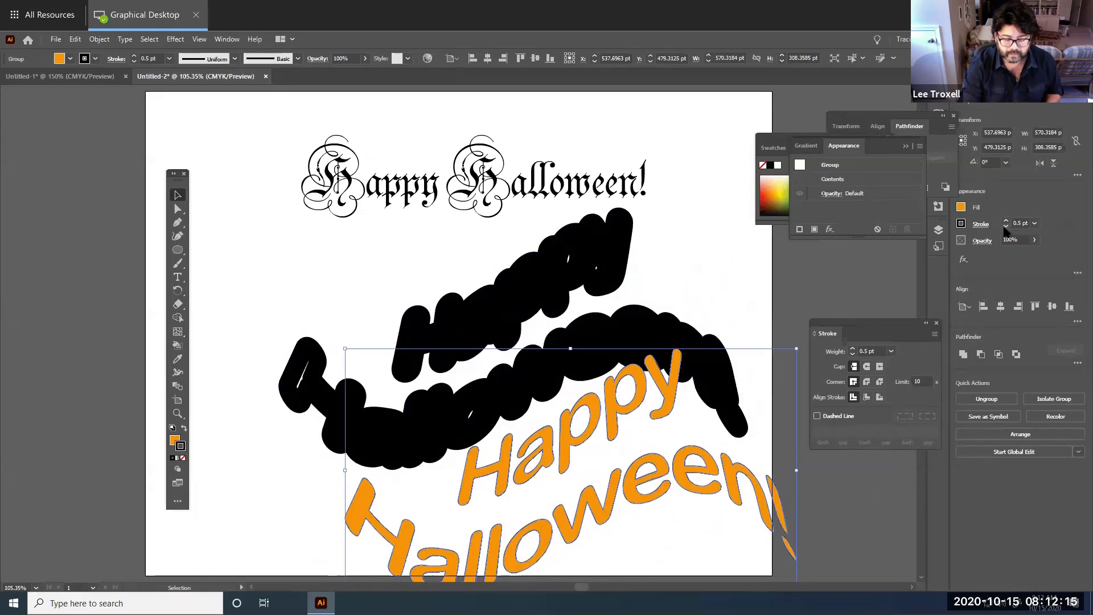
pyautogui.click(1006, 227)
# Place the orange lettering back over the black lettering at about X 459 pt, Y 309 pt, and move both groups down the artboard
pyautogui.moveTo(655, 497); pyautogui.dragTo(609, 354)
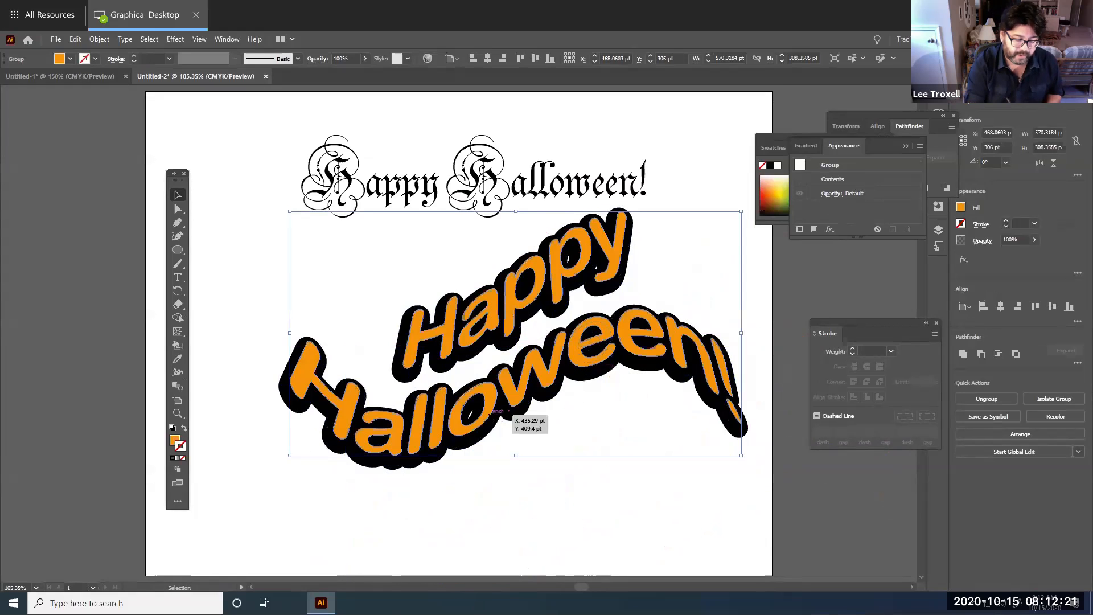
pyautogui.moveTo(510, 408); pyautogui.dragTo(526, 395)
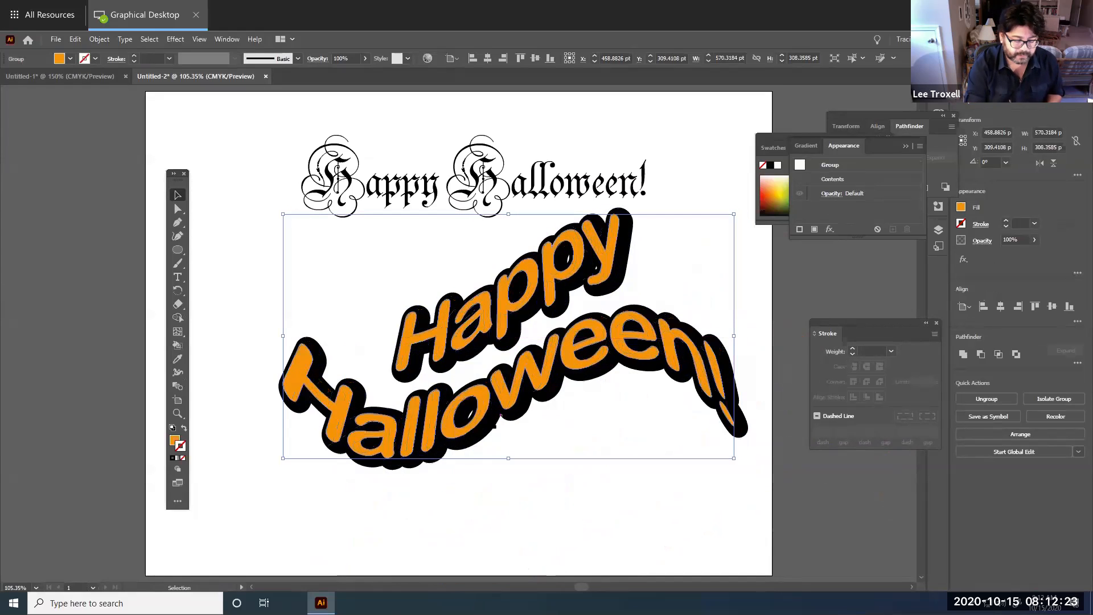
pyautogui.click(453, 537)
pyautogui.moveTo(238, 311); pyautogui.dragTo(664, 420)
pyautogui.moveTo(552, 276); pyautogui.dragTo(544, 412)
# Convert the blackletter "Happy Halloween!" text to outlines
pyautogui.click(540, 189)
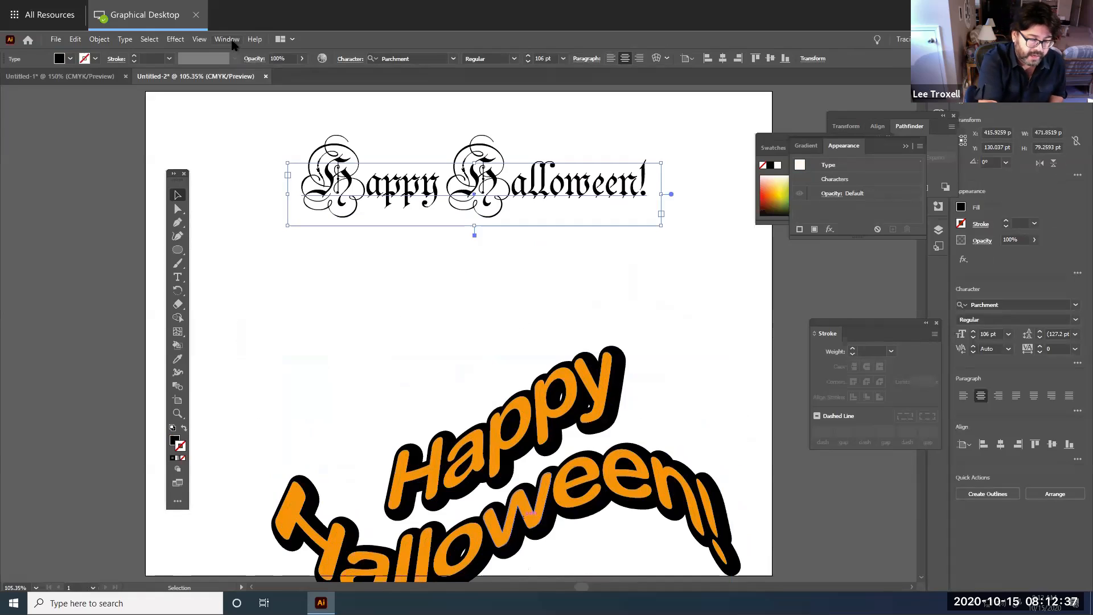
pyautogui.click(126, 39)
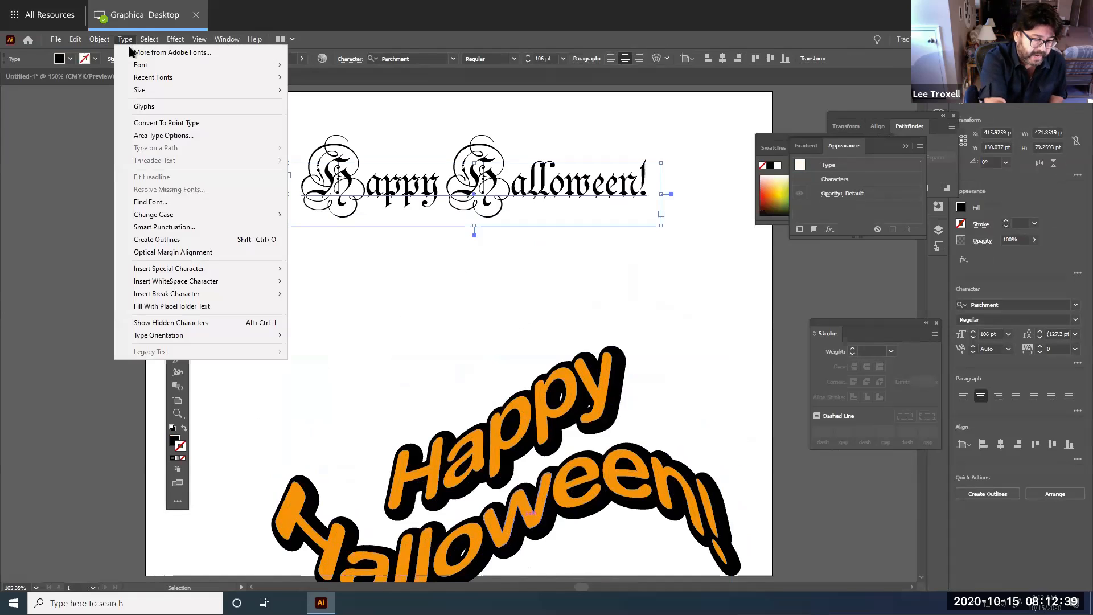
pyautogui.click(205, 244)
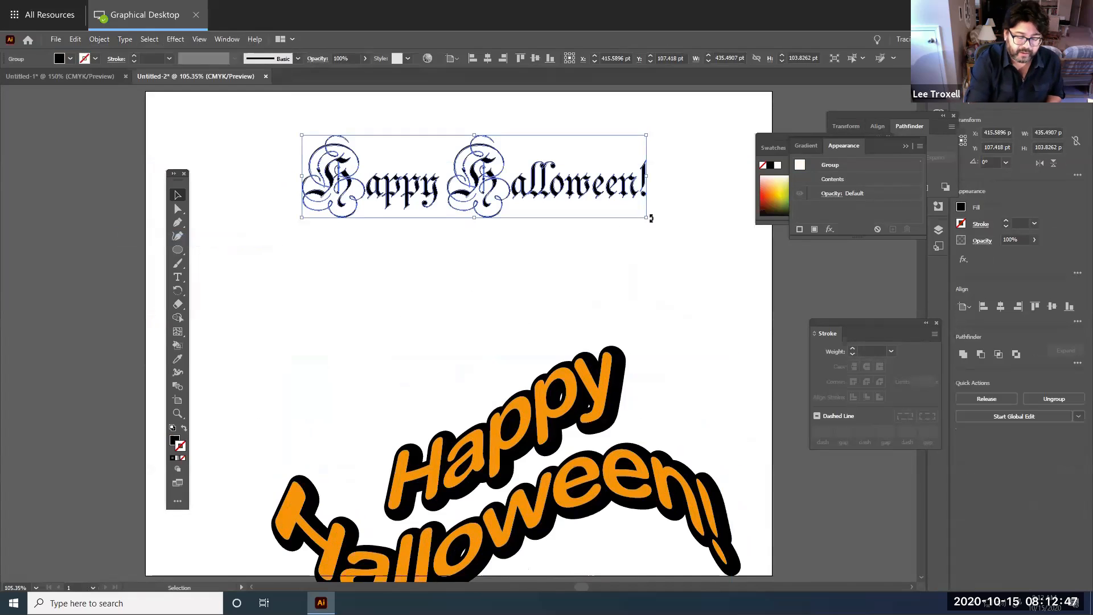
# Resize the outlined blackletter greeting to about 675 pt wide and 113 pt high
pyautogui.moveTo(647, 218); pyautogui.dragTo(740, 302)
pyautogui.moveTo(302, 218); pyautogui.dragTo(211, 234)
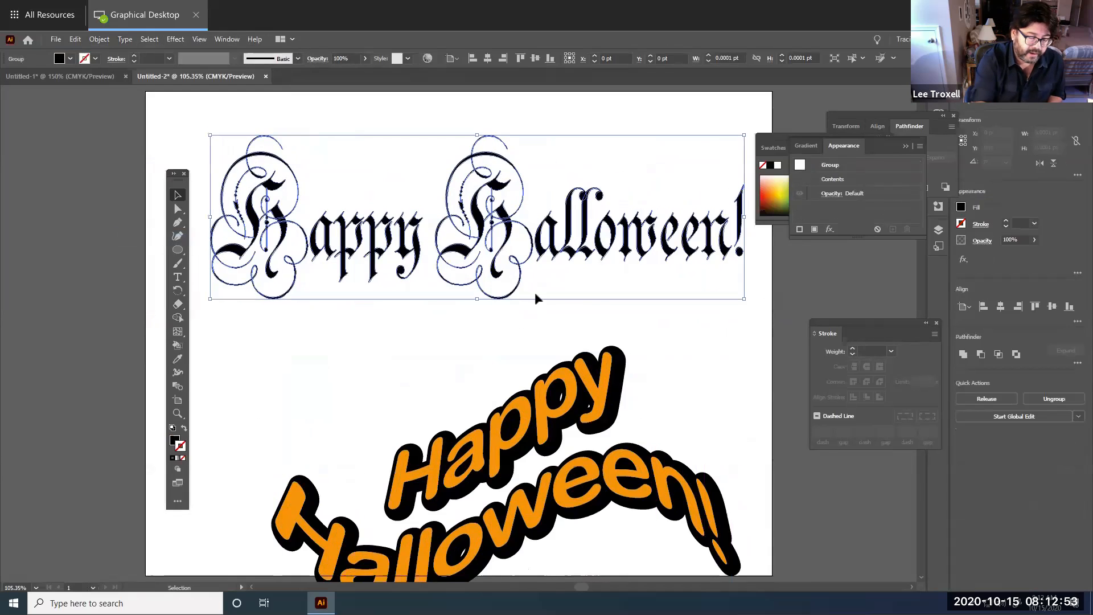
pyautogui.moveTo(478, 135); pyautogui.dragTo(480, 209)
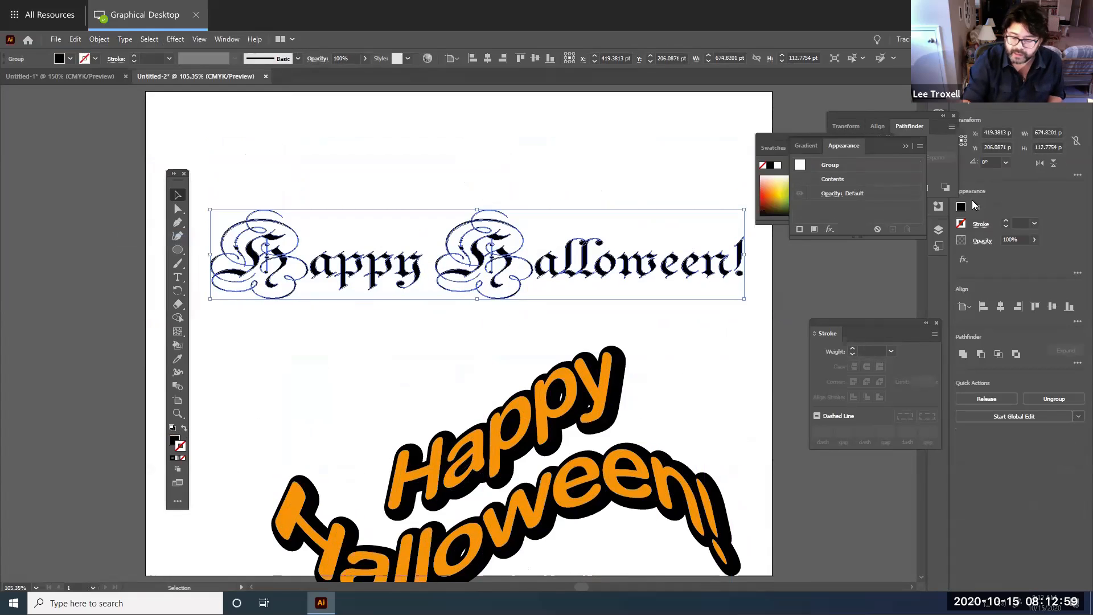
# Add a 2 pt black stroke to the outlined blackletter greeting and deselect it
pyautogui.click(1006, 221)
pyautogui.click(1005, 221)
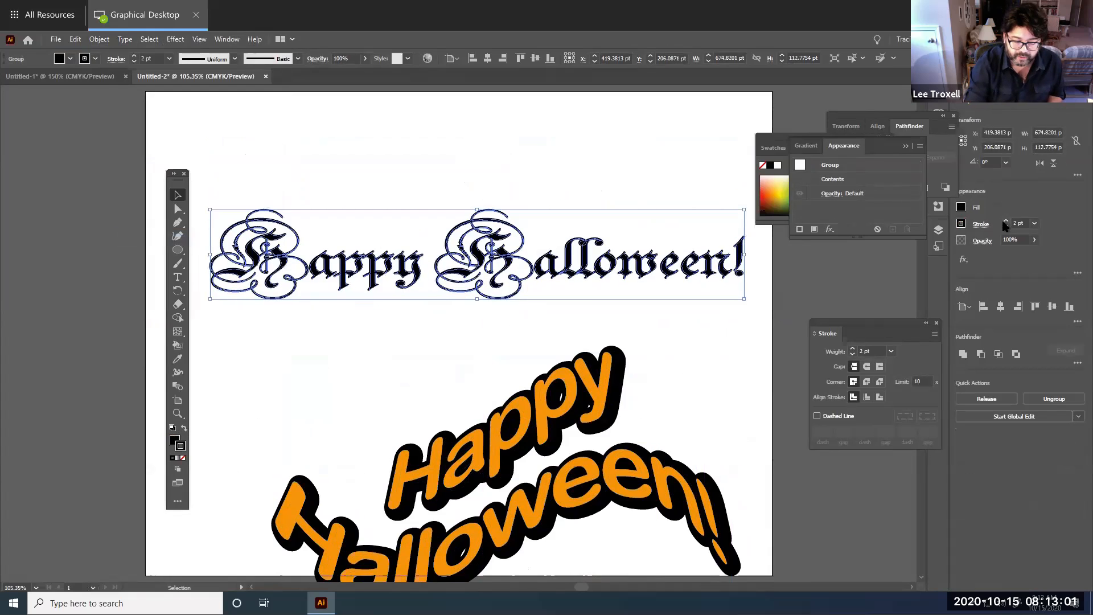
pyautogui.click(719, 337)
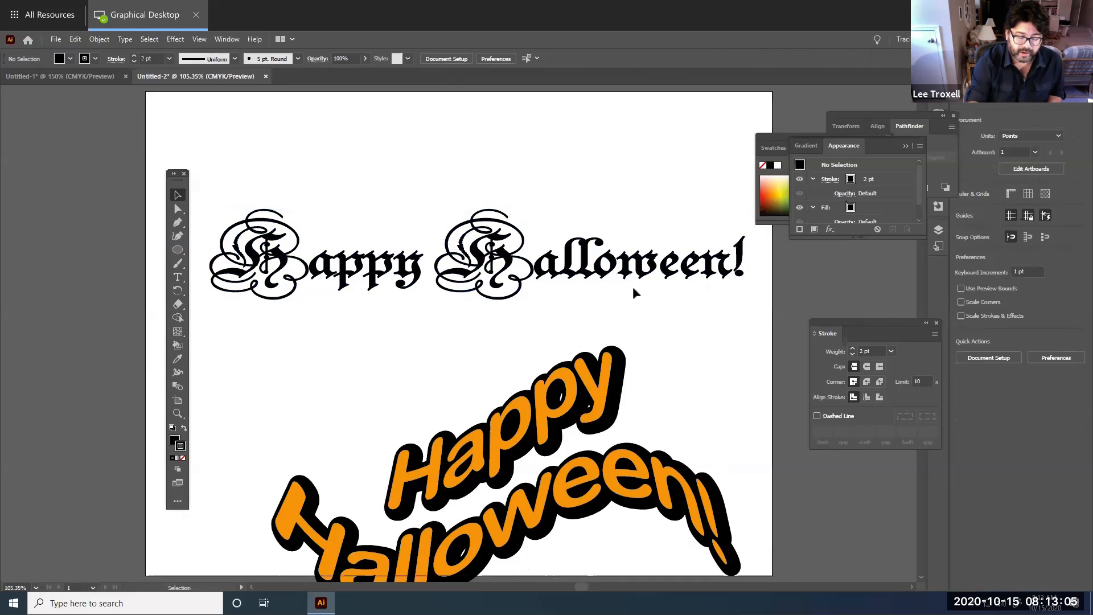
# Move the outlined blackletter greeting up the artboard and stretch it to about 172 pt high
pyautogui.moveTo(555, 281); pyautogui.dragTo(543, 162)
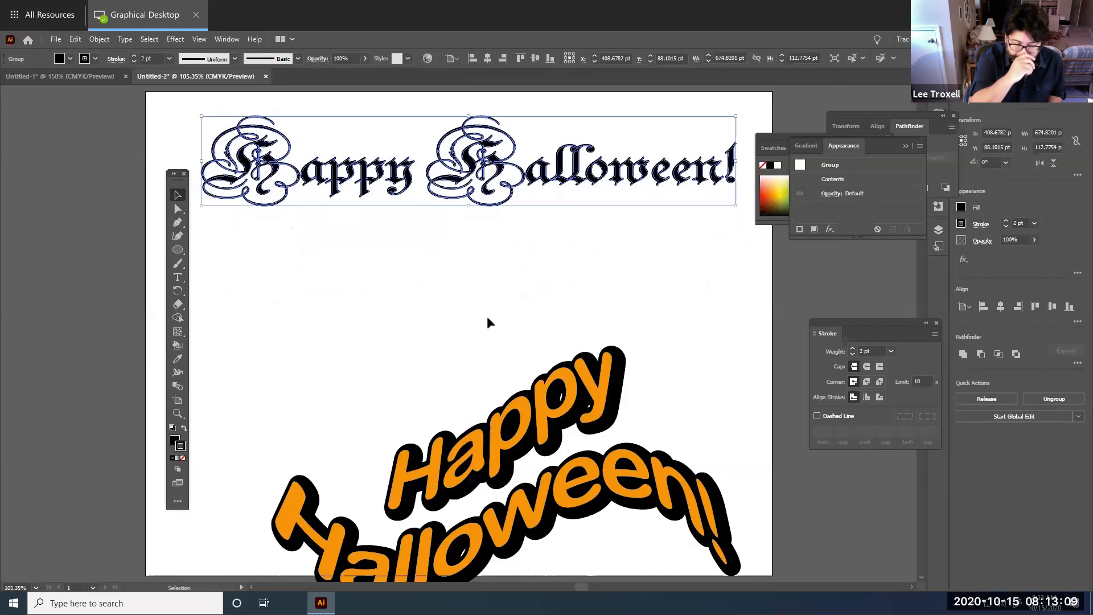
pyautogui.moveTo(469, 207); pyautogui.dragTo(464, 295)
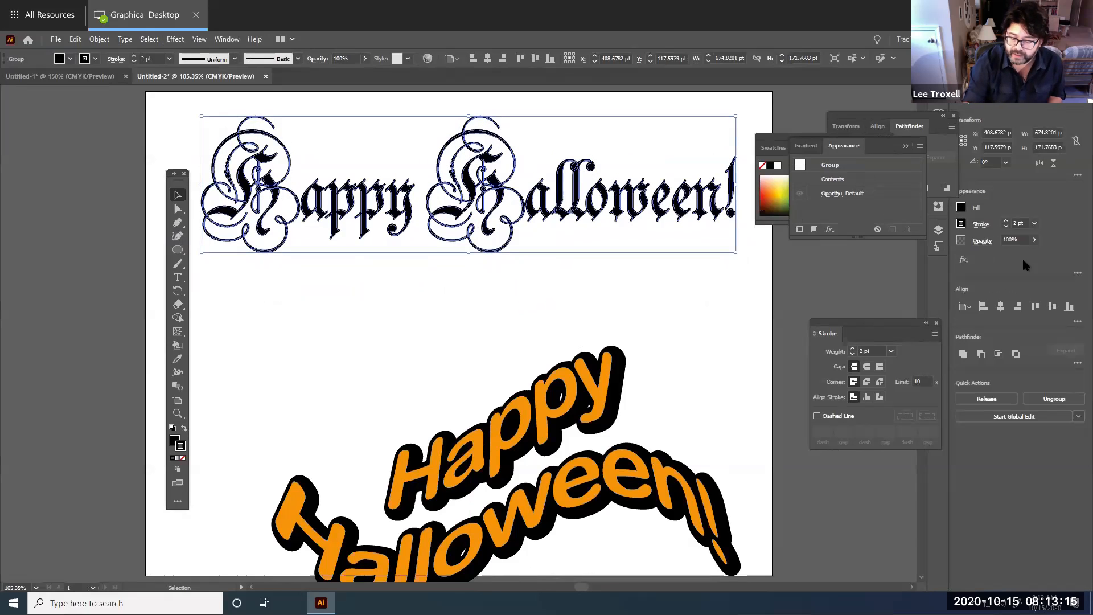
# Remove the stroke from the outlined blackletter greeting and deselect it
pyautogui.click(1006, 226)
pyautogui.click(1006, 225)
pyautogui.click(1006, 226)
pyautogui.click(1006, 226)
pyautogui.click(1006, 226)
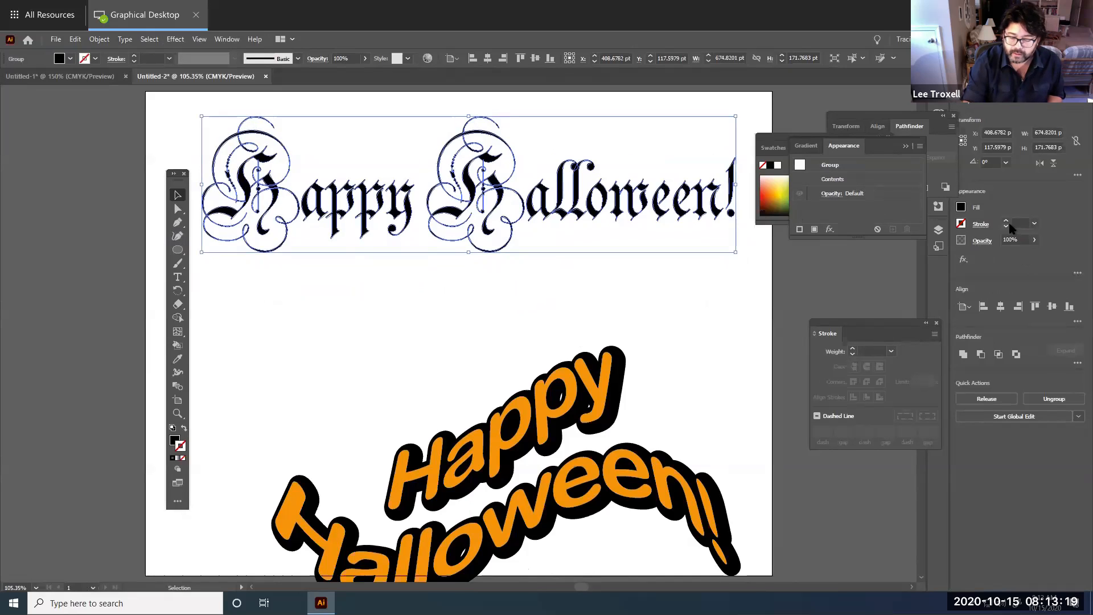
pyautogui.click(678, 295)
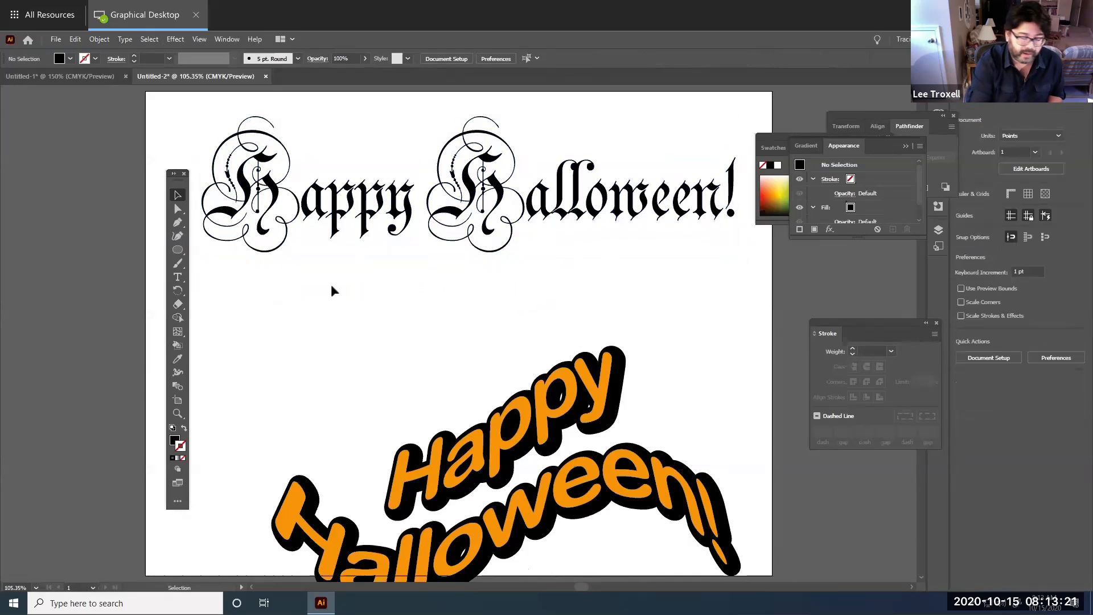
# Ungroup the outlined blackletter greeting into separate letters
pyautogui.click(580, 202)
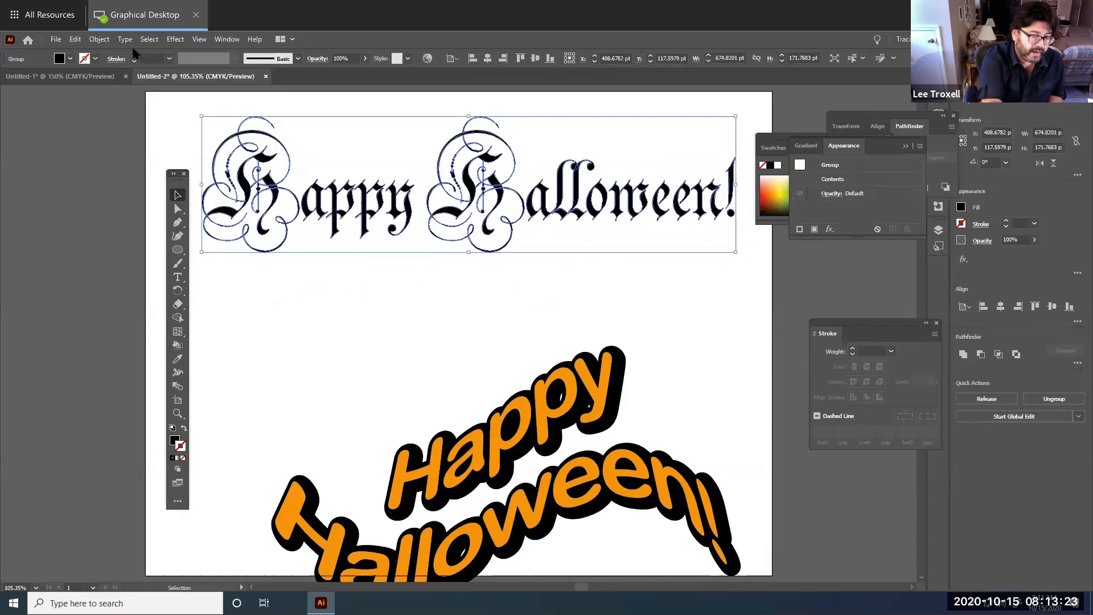
pyautogui.click(106, 40)
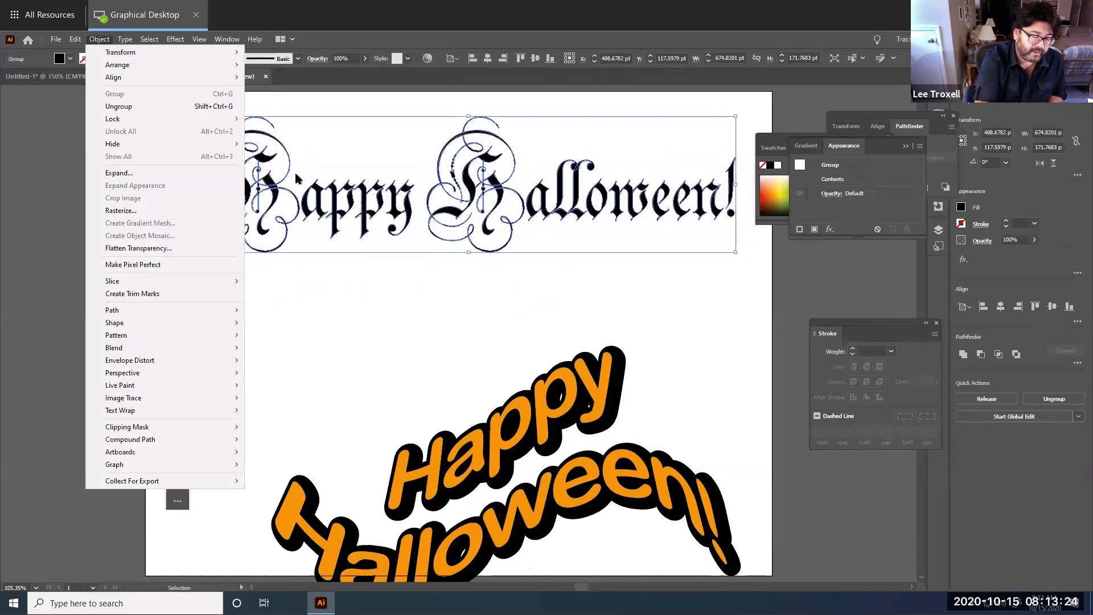
pyautogui.click(141, 106)
pyautogui.click(648, 298)
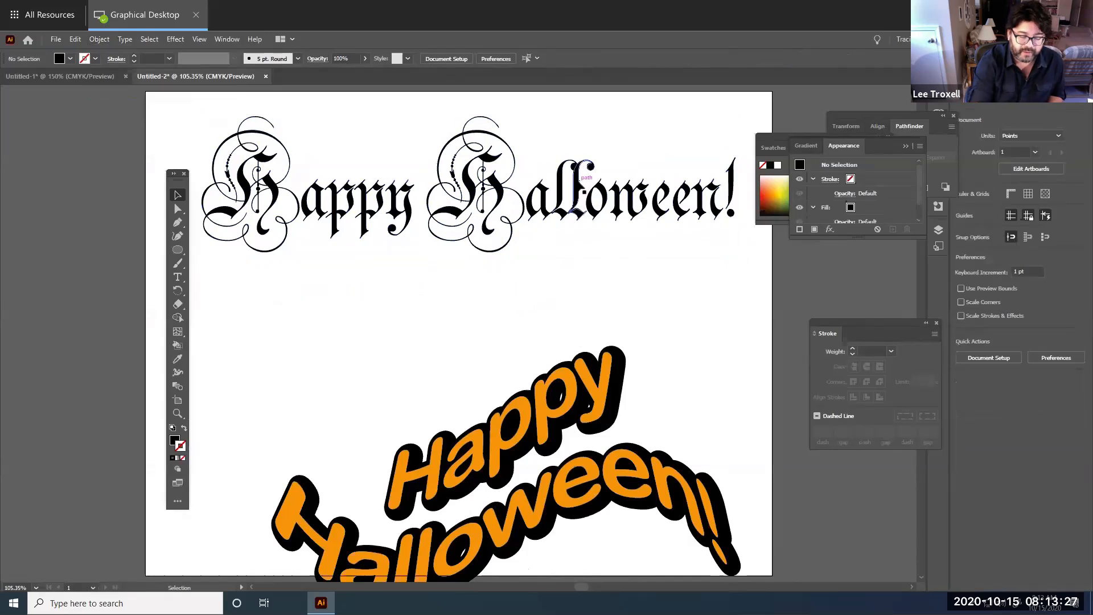
# Select the blackletter letters from the second "l" of Halloween through the exclamation mark and shift them slightly to the right
pyautogui.moveTo(746, 241); pyautogui.dragTo(587, 145)
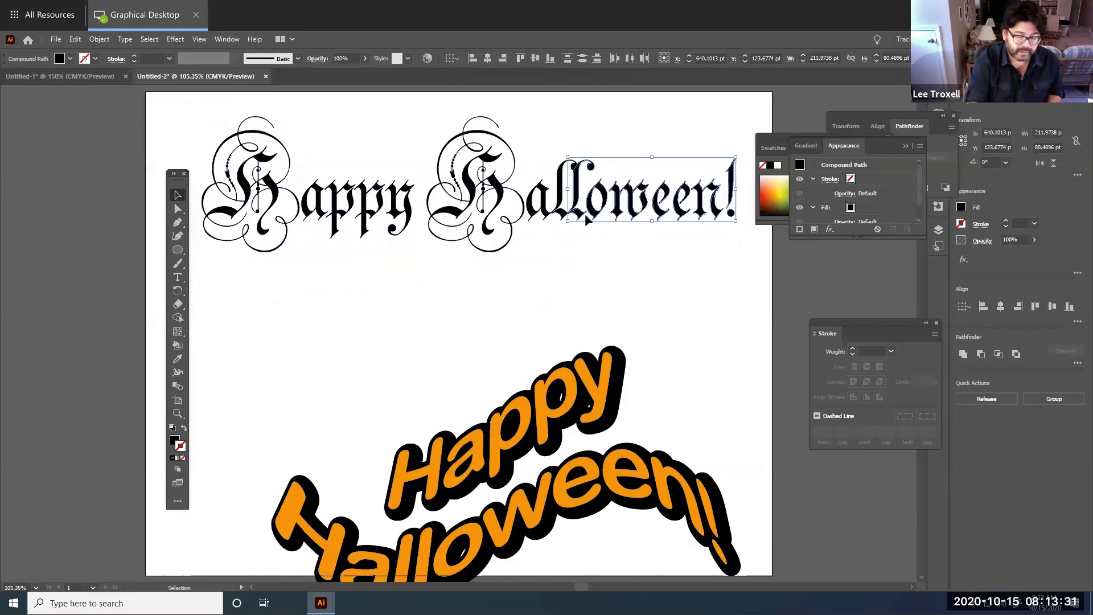
pyautogui.moveTo(622, 200); pyautogui.dragTo(609, 198)
pyautogui.click(558, 285)
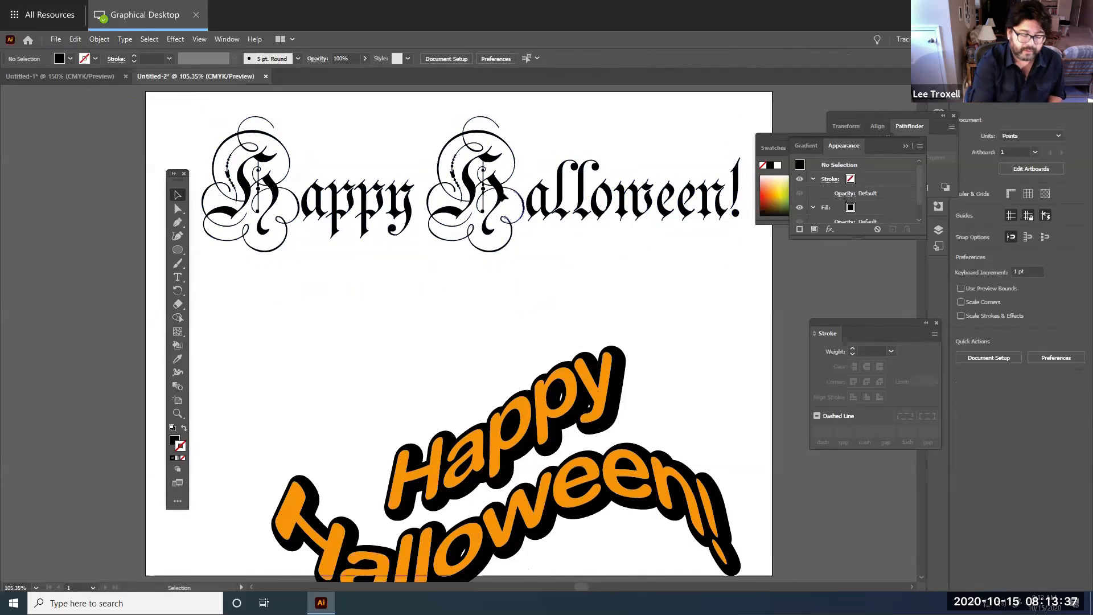
# Enlarge the blackletter "H" of Halloween to about 199 by 274 pt and position it at about X 417 pt, Y 109 pt
pyautogui.click(504, 213)
pyautogui.moveTo(526, 255); pyautogui.dragTo(595, 290)
pyautogui.moveTo(589, 330); pyautogui.dragTo(585, 324)
pyautogui.moveTo(536, 245); pyautogui.dragTo(507, 221)
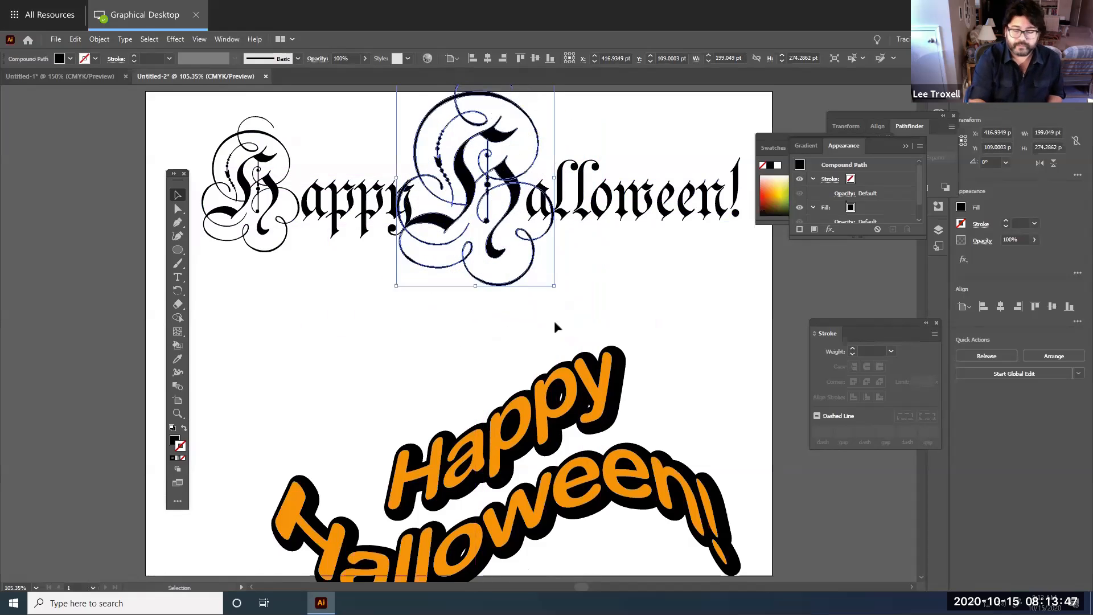
pyautogui.click(620, 293)
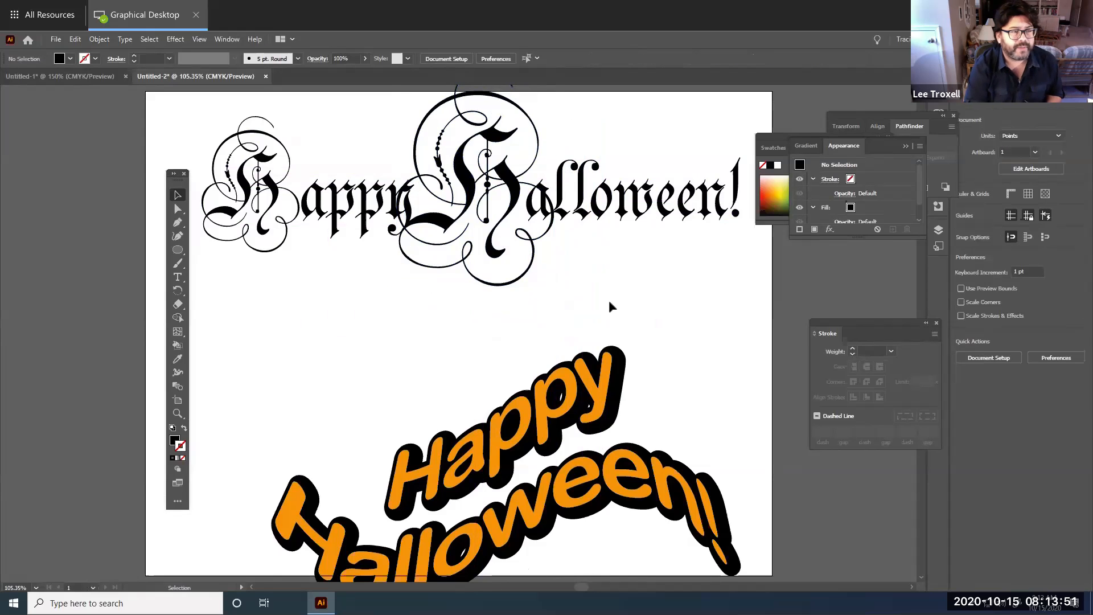